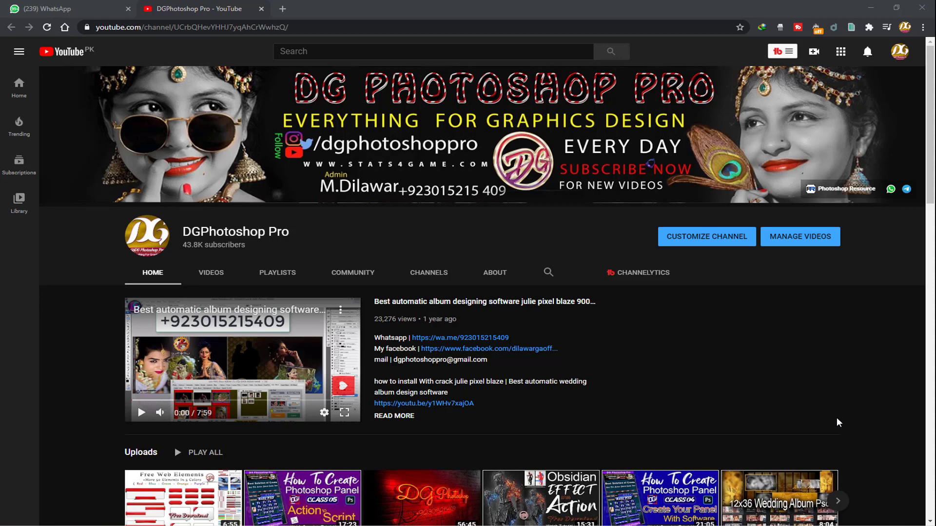
Scroll a little way down the DGPhotoshop Pro YouTube channel page.
scroll(726, 366, "down", 2)
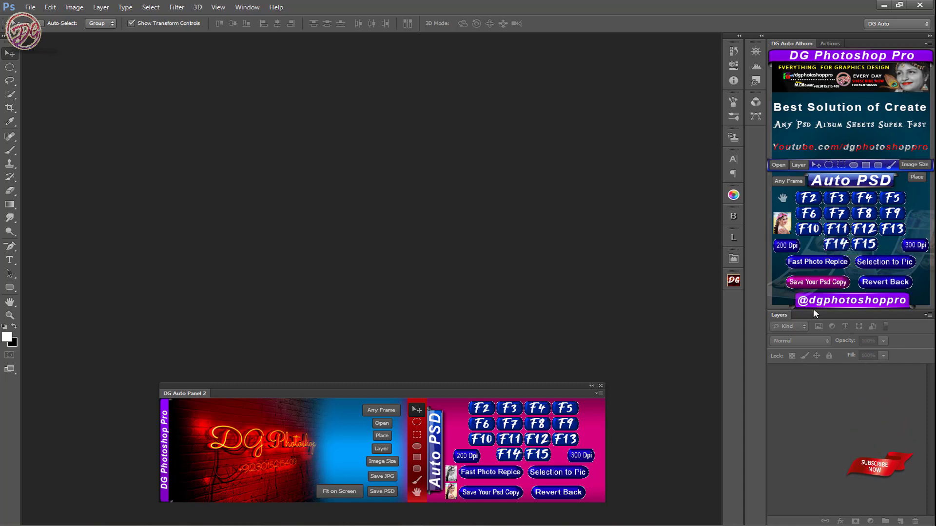
Move DG Auto Panel 2 up toward mid-screen, then back down to the bottom.
left_click_drag(514, 384, 537, 211)
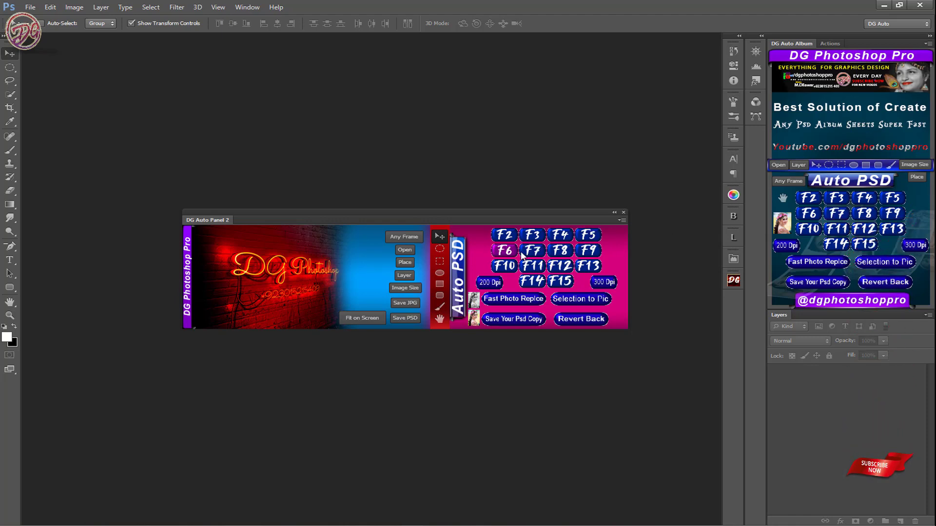
mouse_move(430, 211)
left_mouse_down()
mouse_move(411, 405)
mouse_move(418, 391)
left_mouse_up()
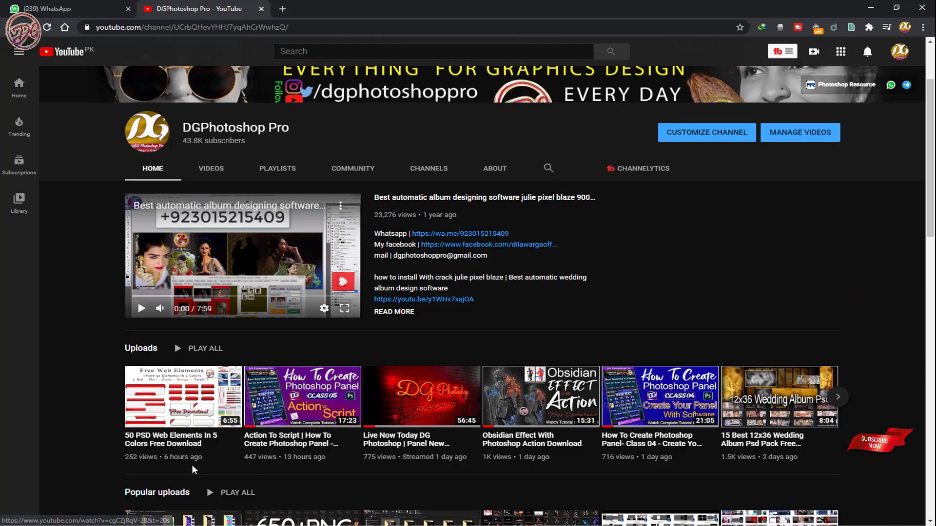
mouse_move(183, 396)
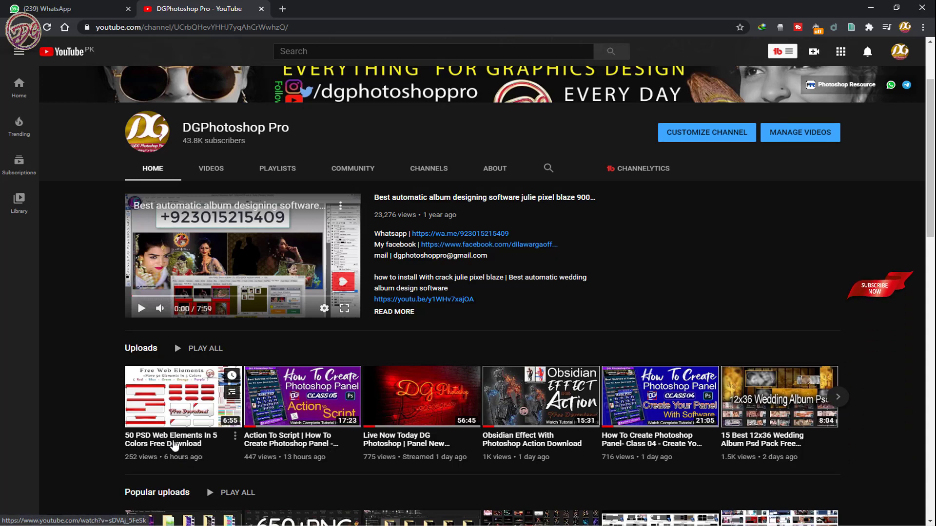
Open the '50 PSD Web Elements In 5 Colors Free Download' video and like it.
left_click(176, 444)
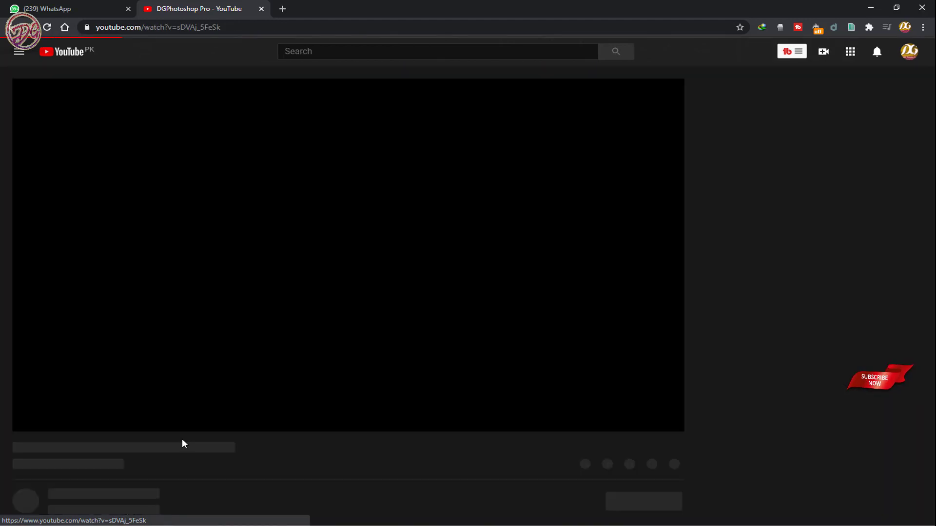
scroll(265, 442, "down", 1)
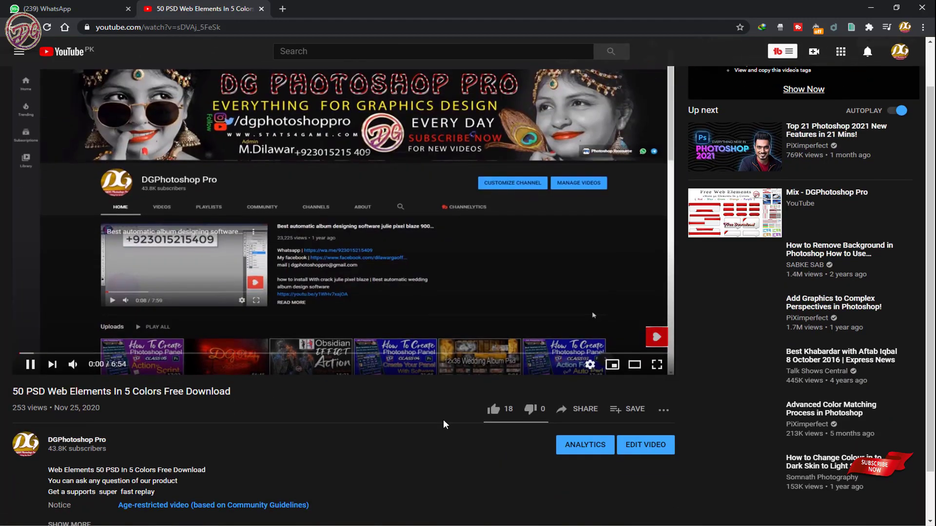
left_click(494, 410)
Expand the video's full description and scroll through it.
scroll(388, 430, "down", 2)
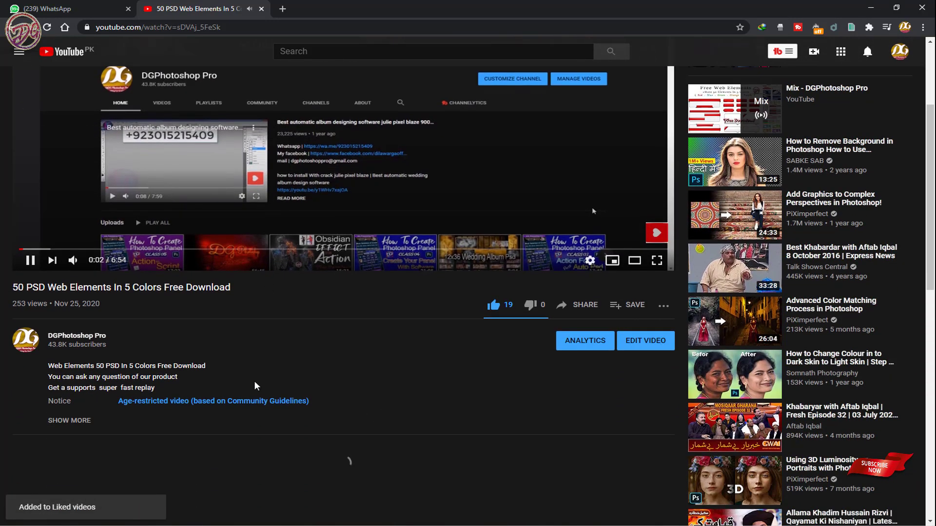
scroll(198, 361, "down", 3)
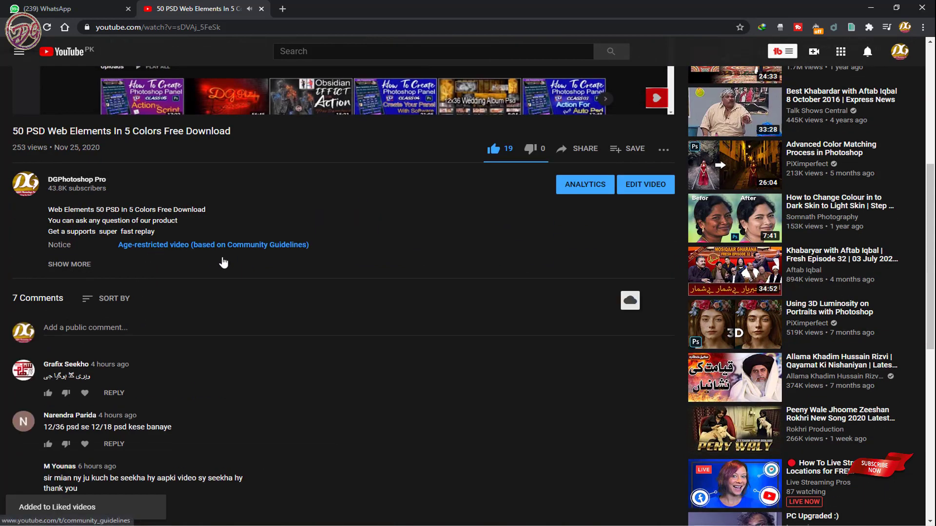
left_click(81, 264)
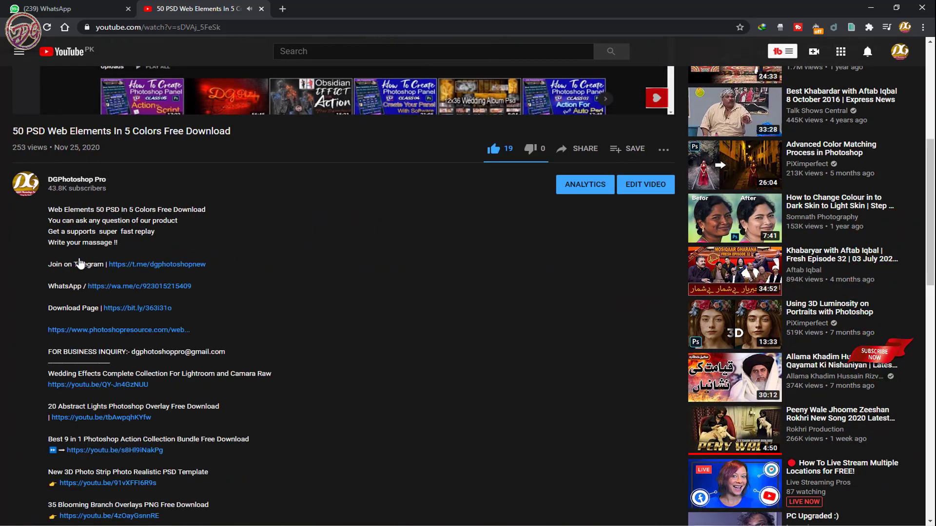
scroll(242, 393, "down", 1)
scroll(242, 393, "down", 2)
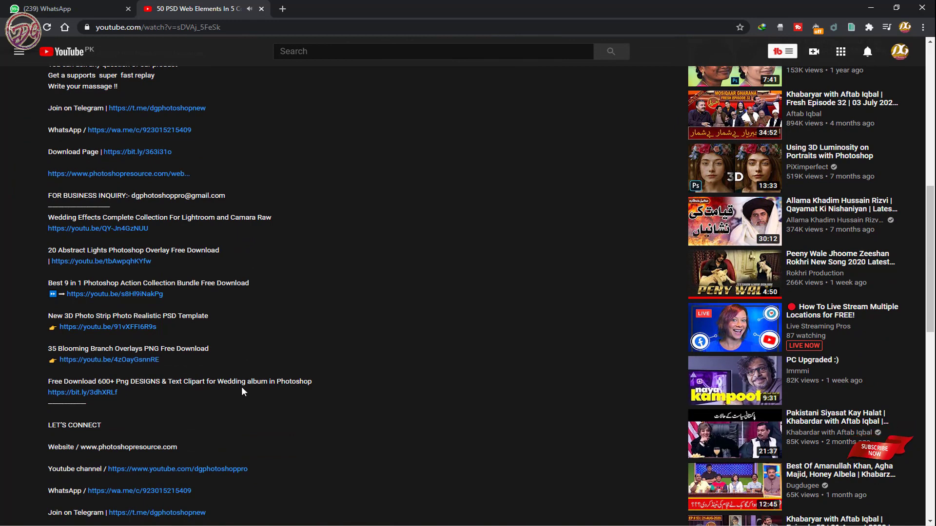
scroll(242, 385, "up", 3)
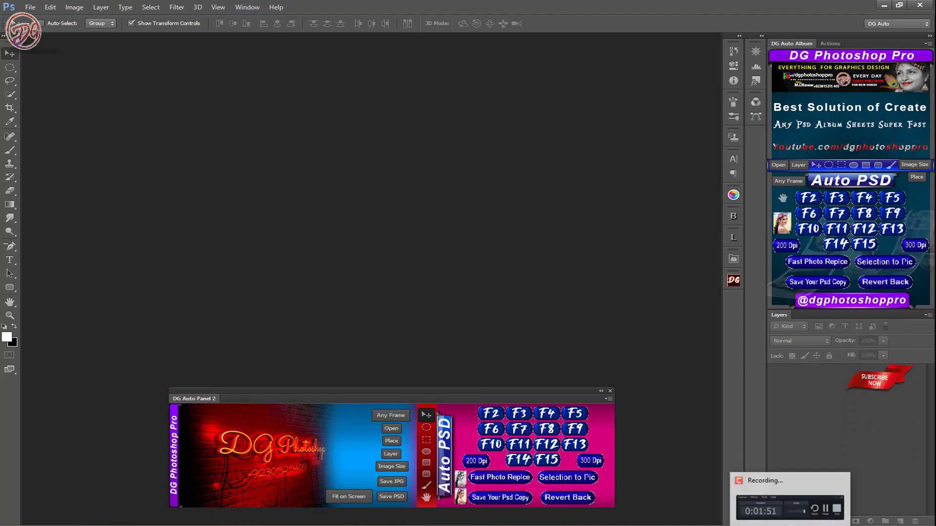
Minimize Photoshop to reveal the Adobe Configurator 4 start screen.
left_click(884, 5)
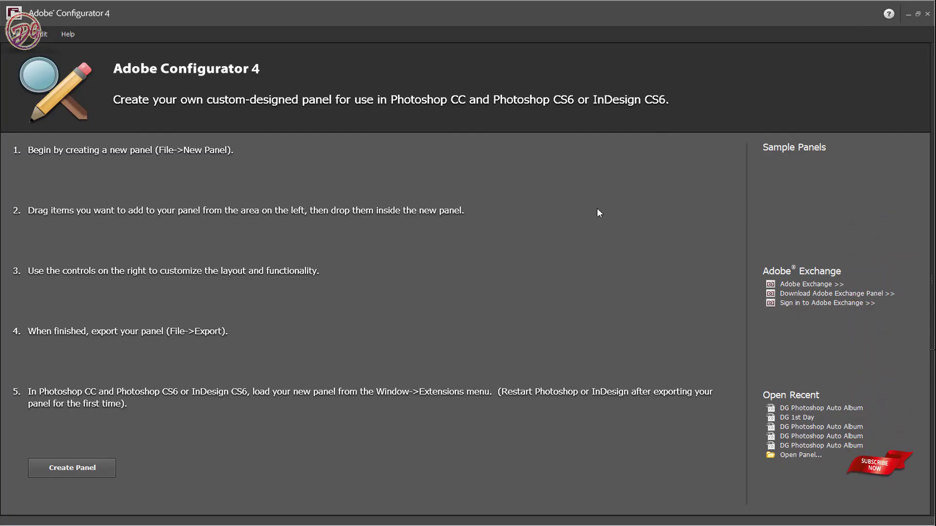
Create a new Photoshop CS6 panel named '6 Day' from File > New Panel.
left_click(20, 34)
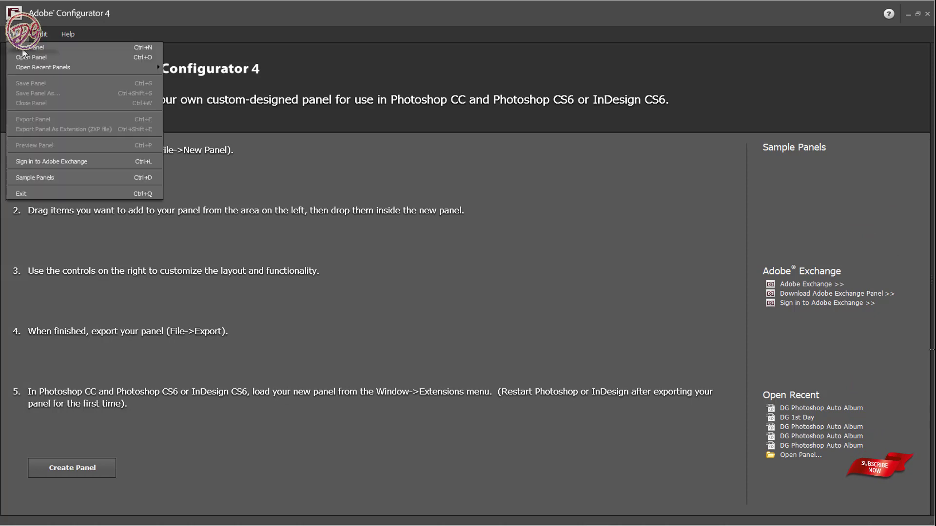
left_click(35, 49)
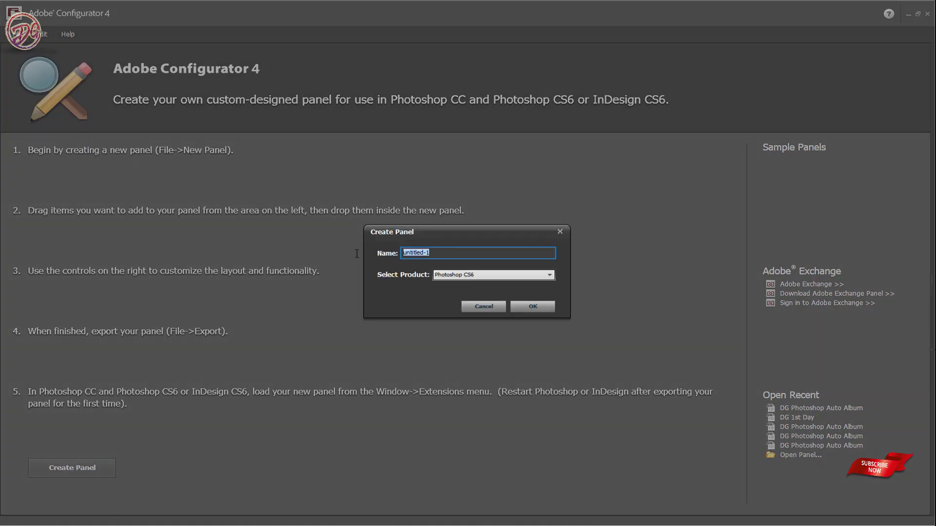
type("6 Day")
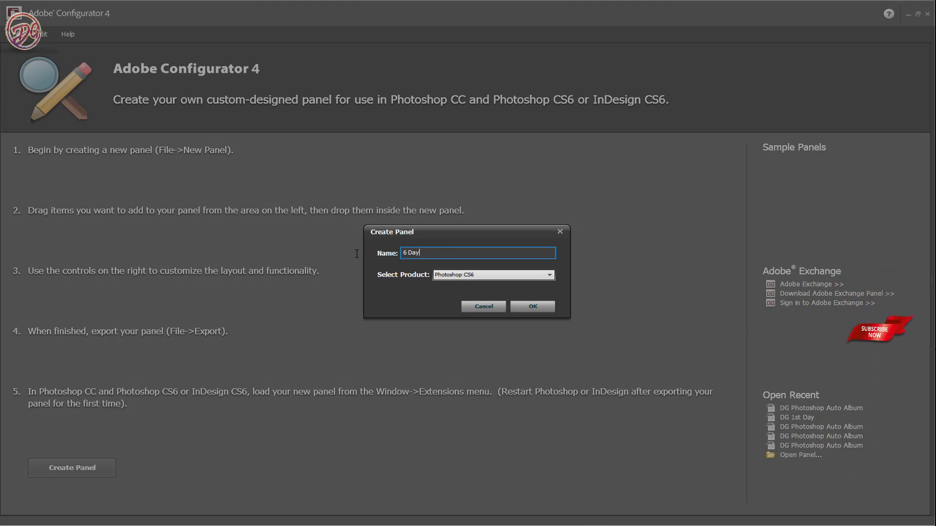
left_click(528, 308)
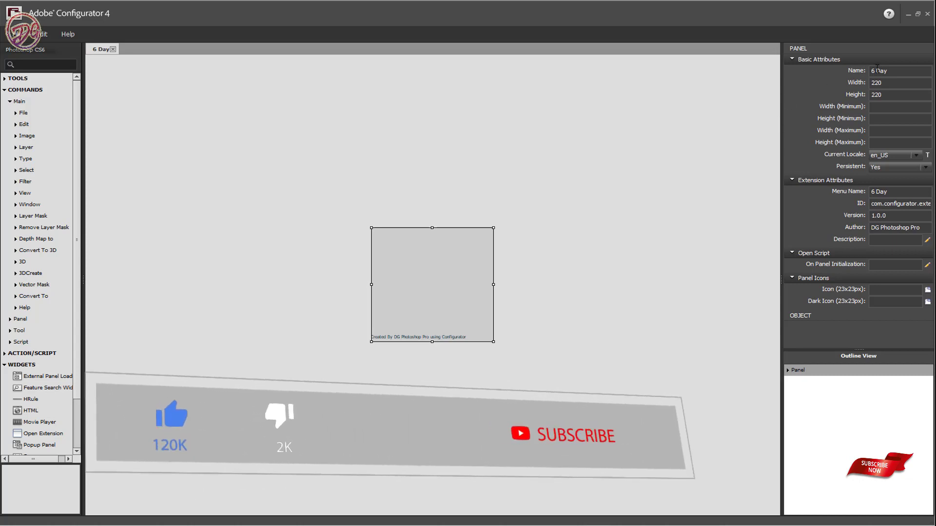
Set the 6 Day panel's width to 300 and its height to 500.
left_click(889, 84)
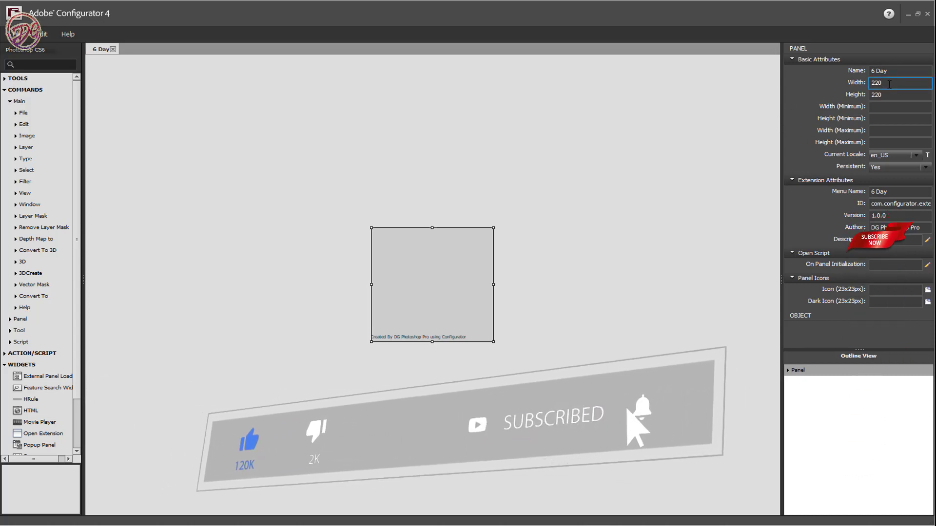
key("Tab")
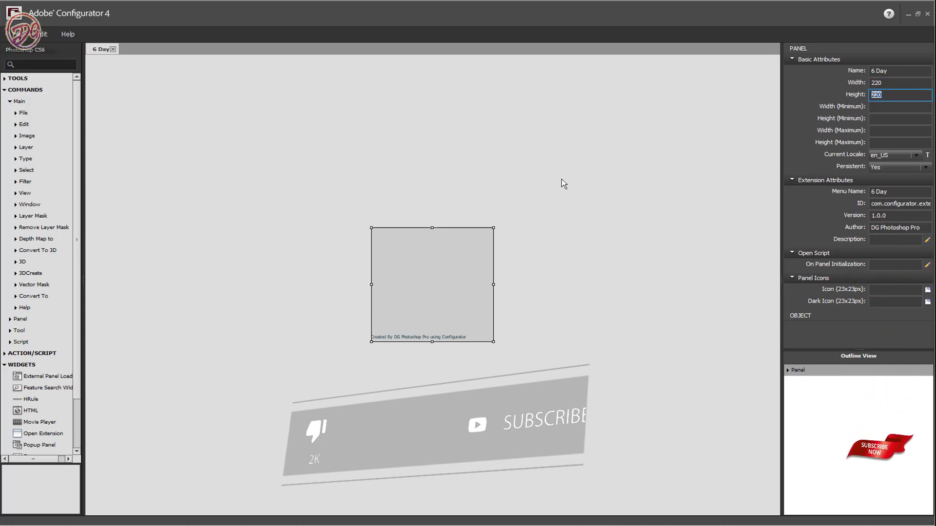
left_click_drag(432, 227, 434, 206)
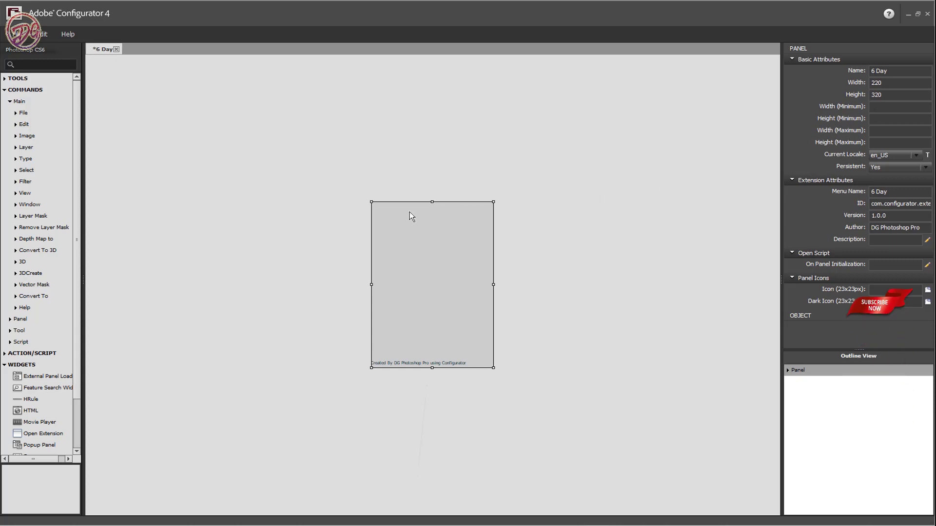
double_click(897, 84)
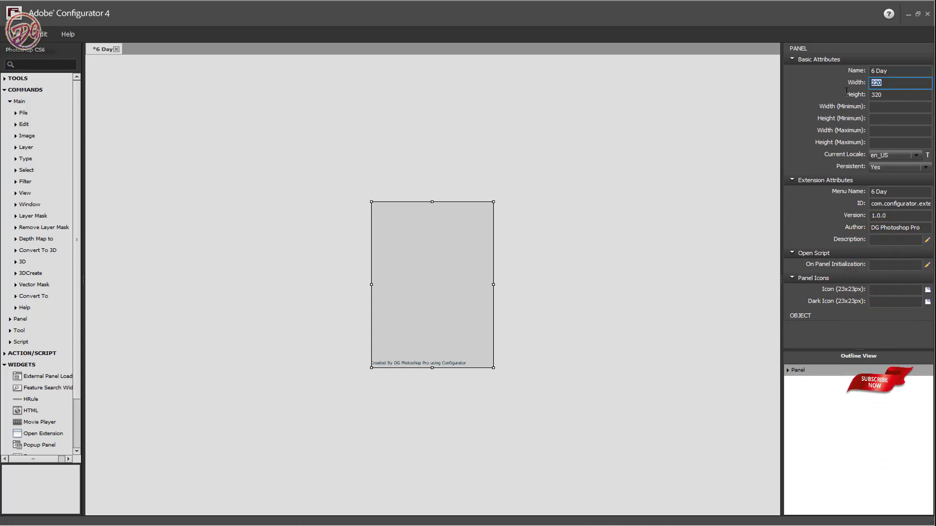
type("300")
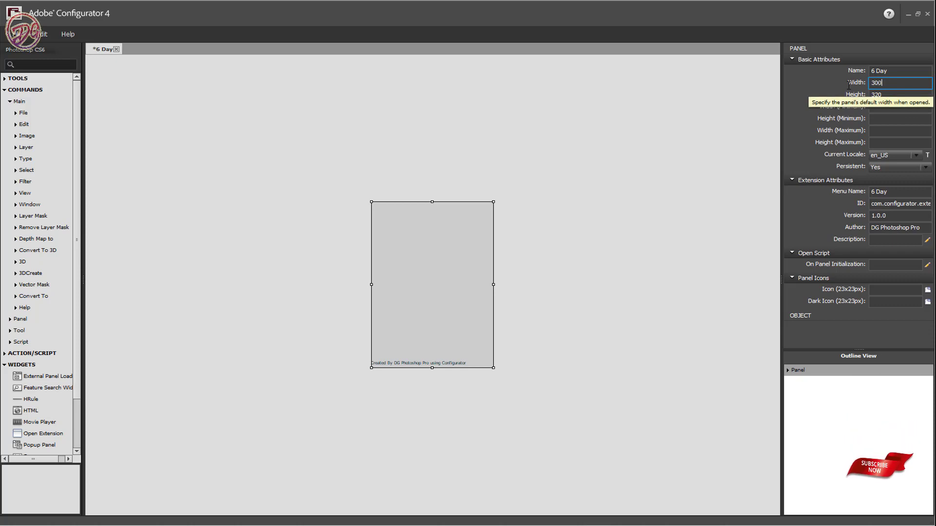
key("Return")
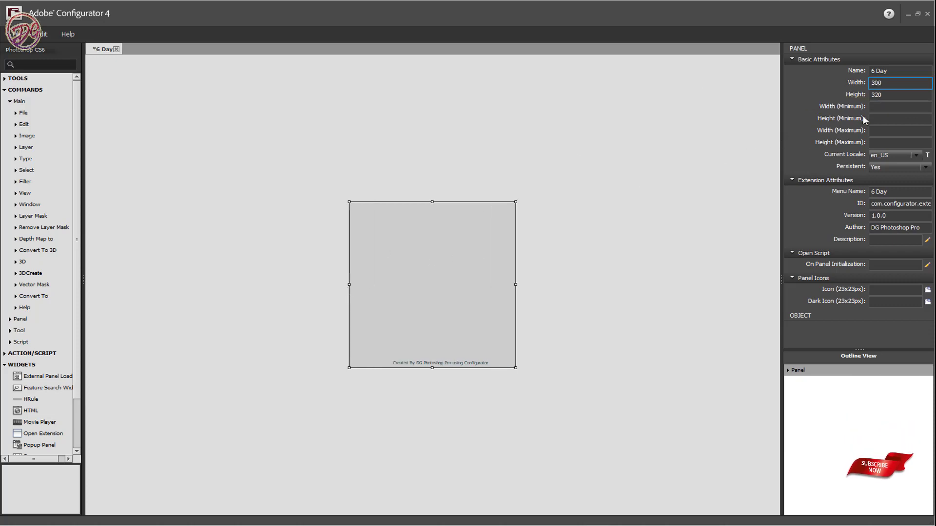
key("Tab")
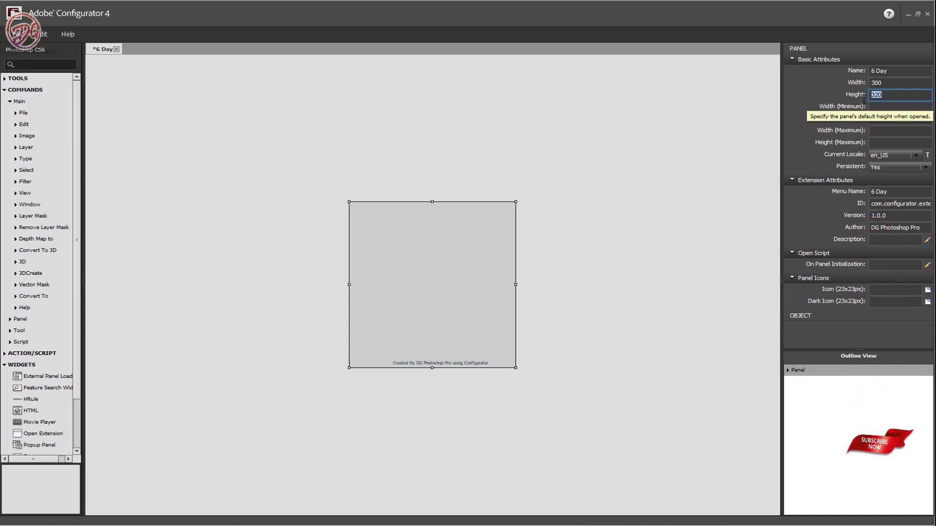
type("600")
key("Return")
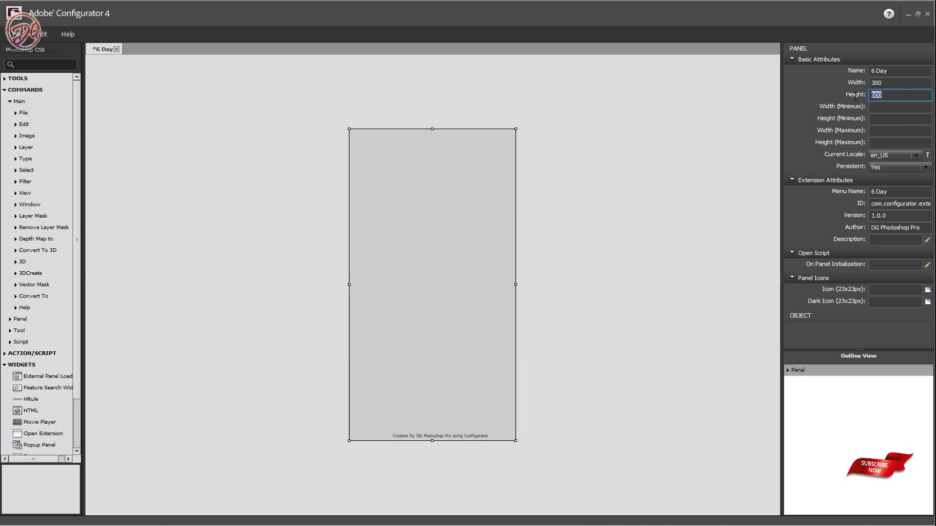
type("500")
key("Return")
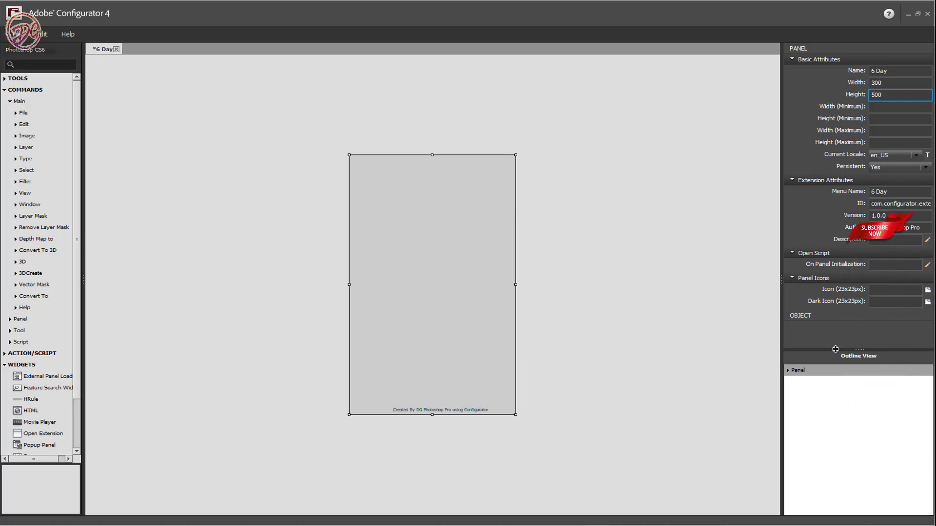
left_click(468, 356)
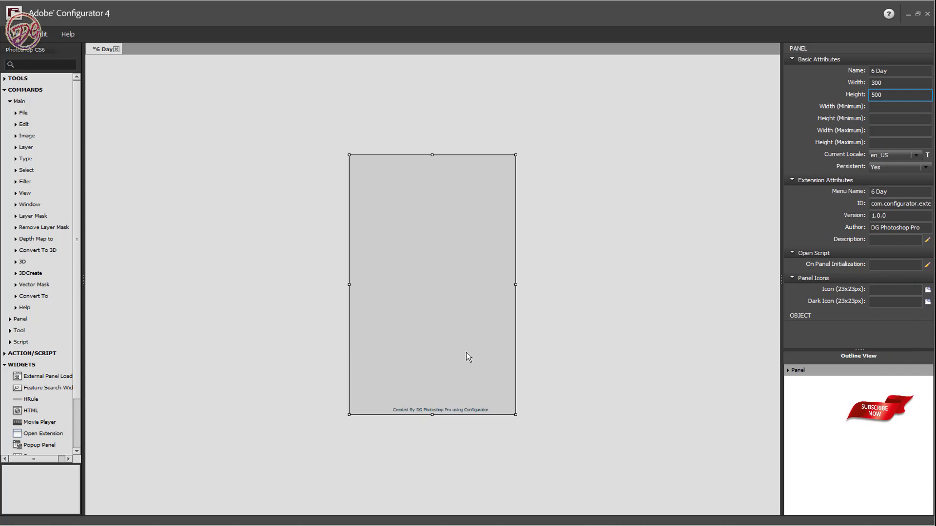
Delete the panel's Watermark text element via the Outline View.
left_click(786, 371)
left_click(809, 385)
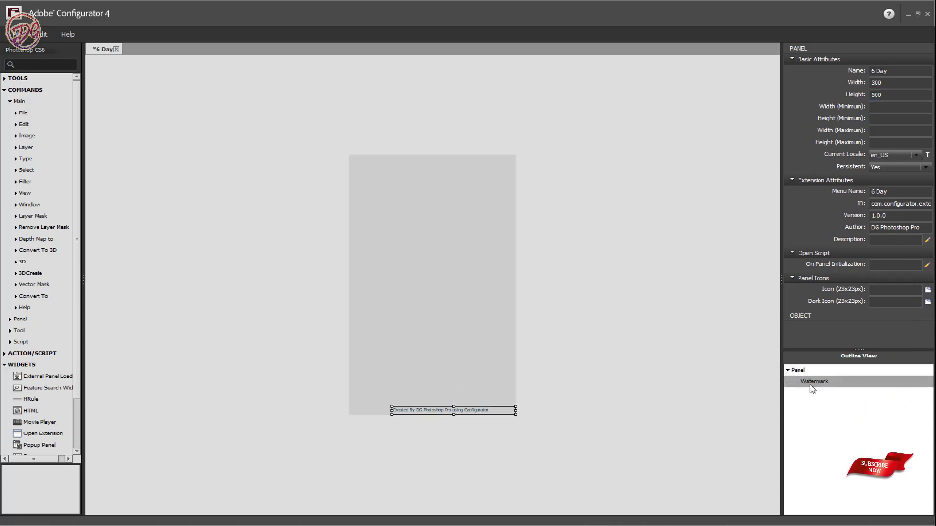
key("Delete")
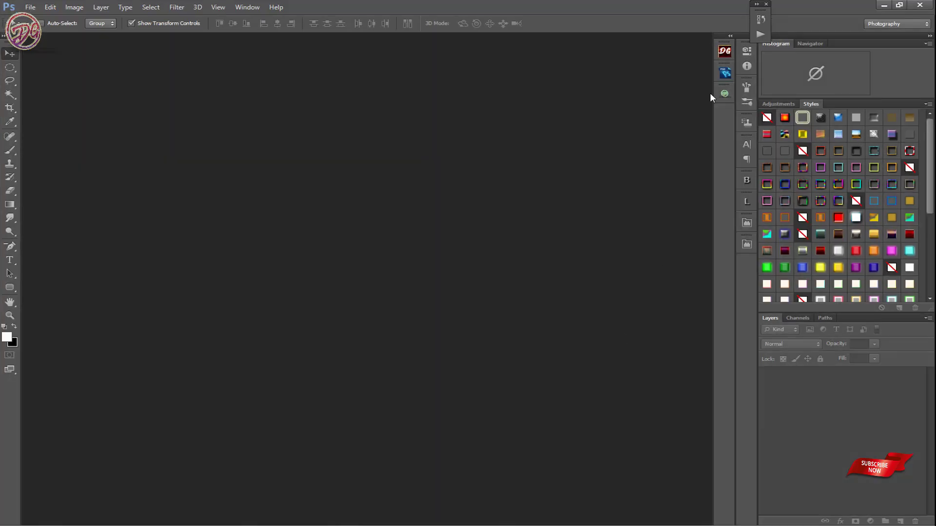
Resize the DG 1st Day panel, view DG Auto Album, then minimize Photoshop.
left_click(722, 76)
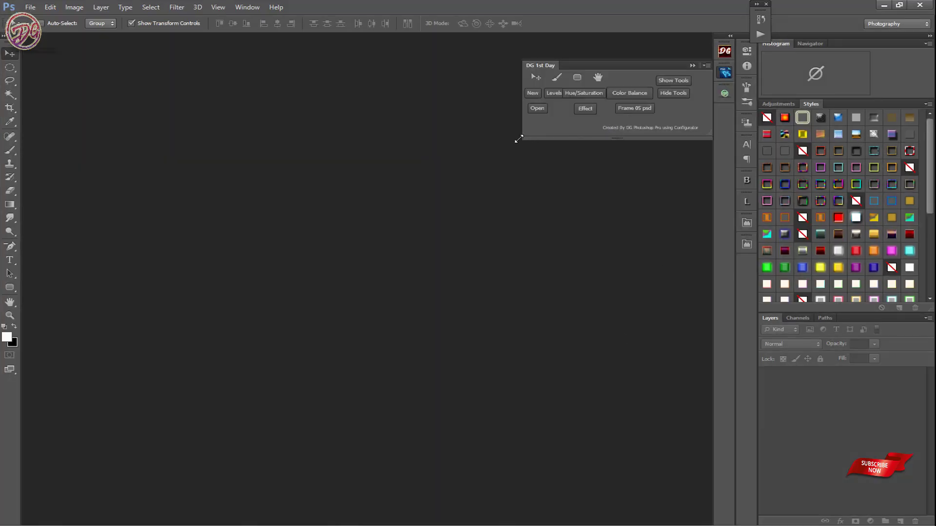
mouse_move(525, 138)
left_mouse_down()
mouse_move(347, 419)
mouse_move(330, 428)
left_mouse_up()
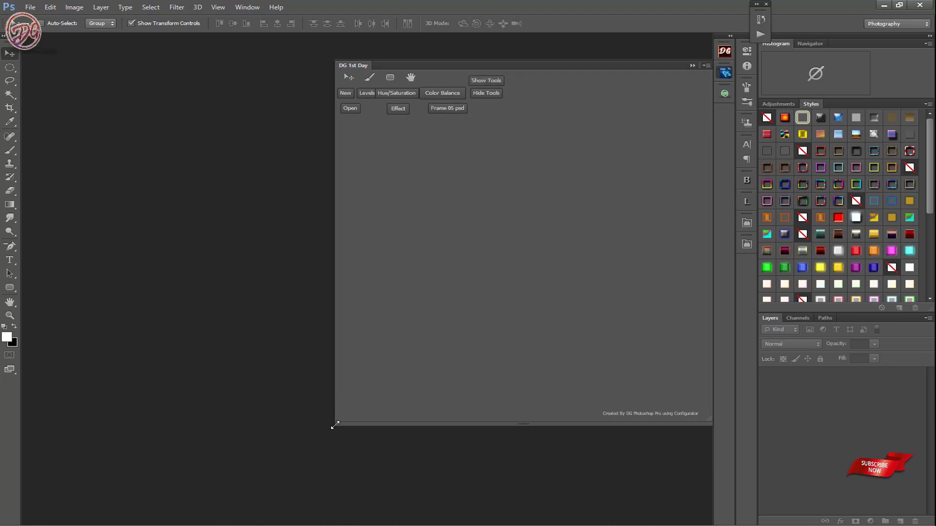
left_click_drag(335, 425, 543, 118)
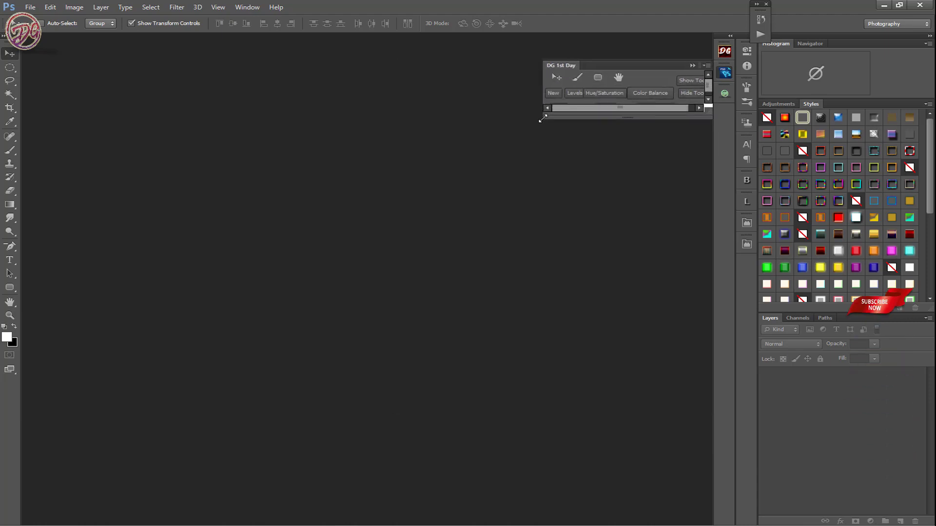
left_click(725, 52)
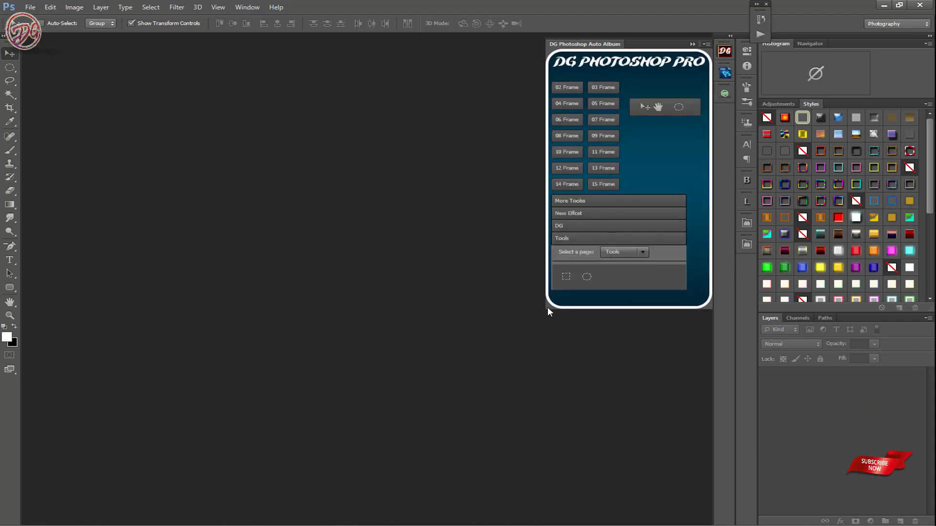
left_click(883, 7)
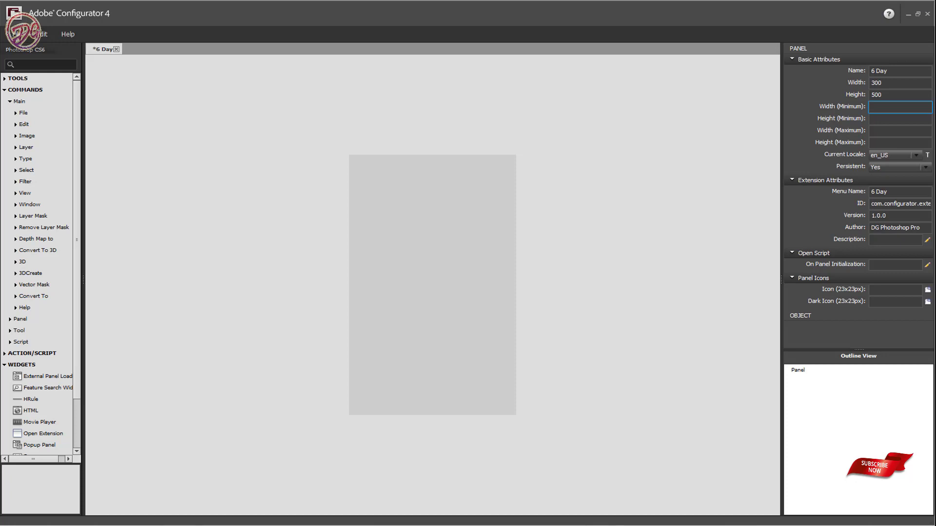
Enter a 300 width and 500 height as the panel's size limits.
left_click(878, 118)
left_click(879, 142)
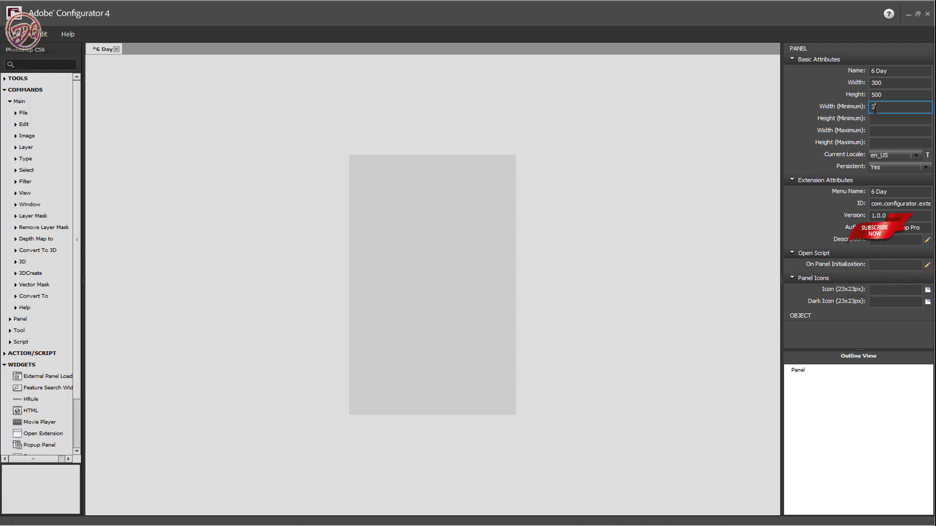
type("300")
left_click(903, 119)
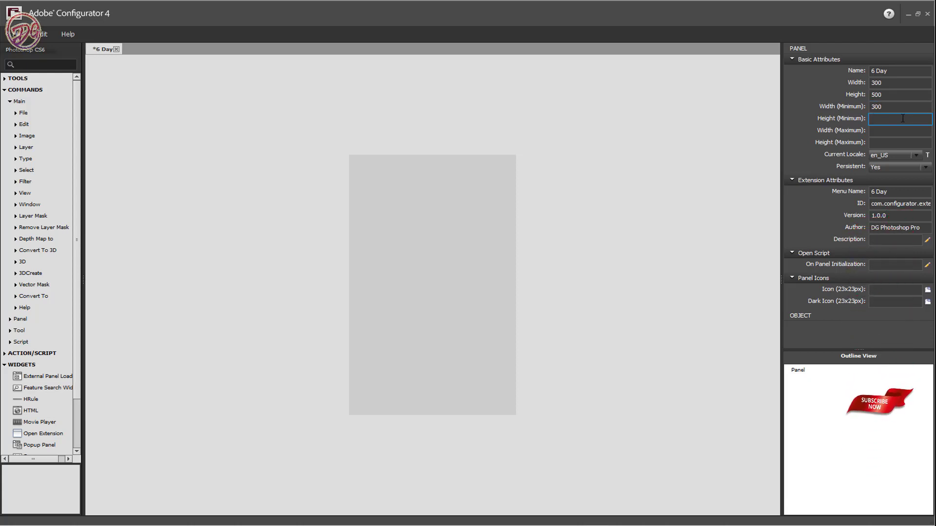
type("500")
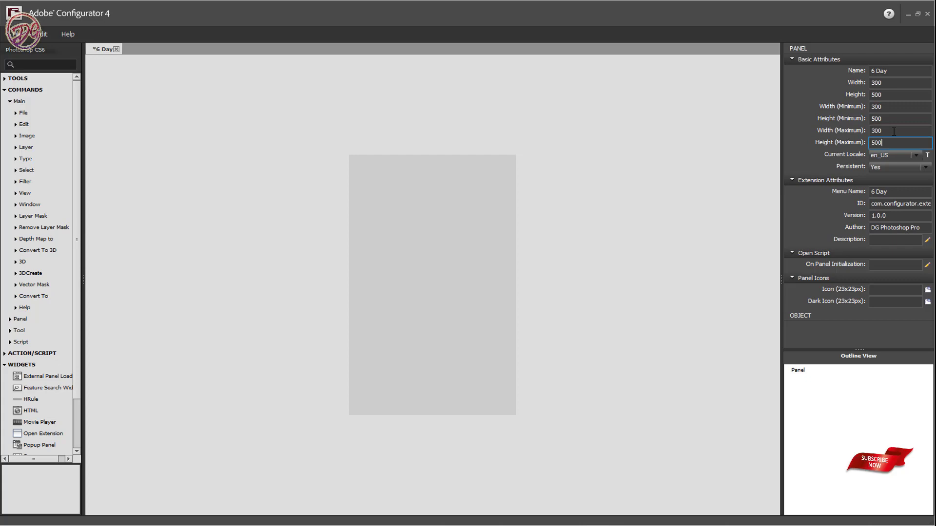
Collapse Basic Attributes, Extension Attributes and Open Script, leaving Panel Icons expanded.
left_click(793, 58)
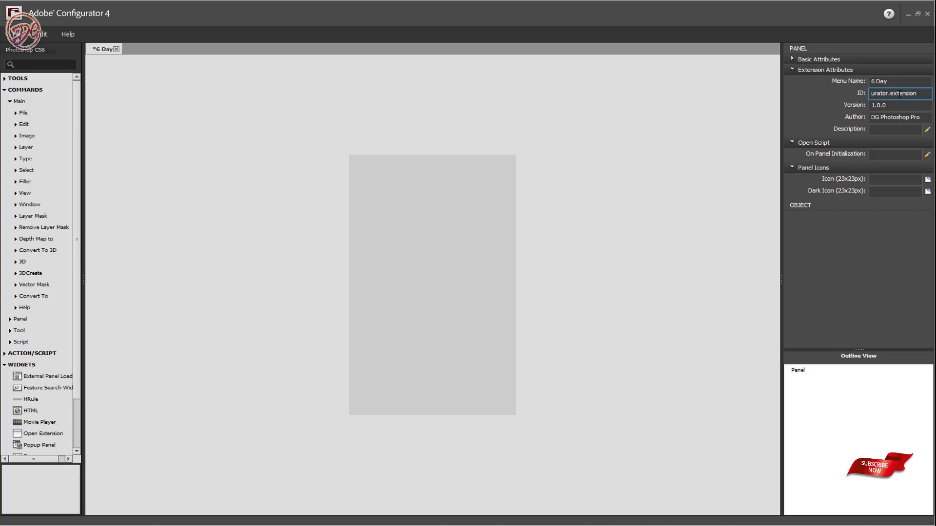
key("Tab")
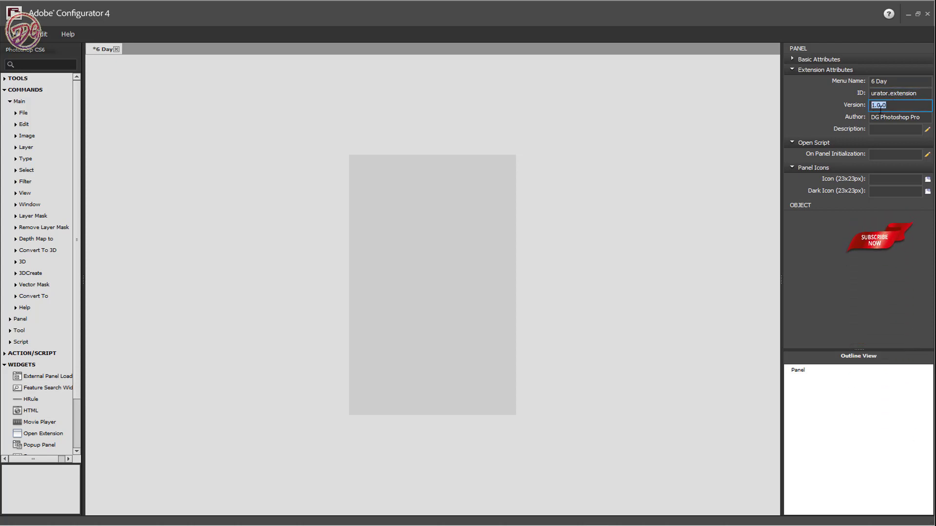
key("Tab")
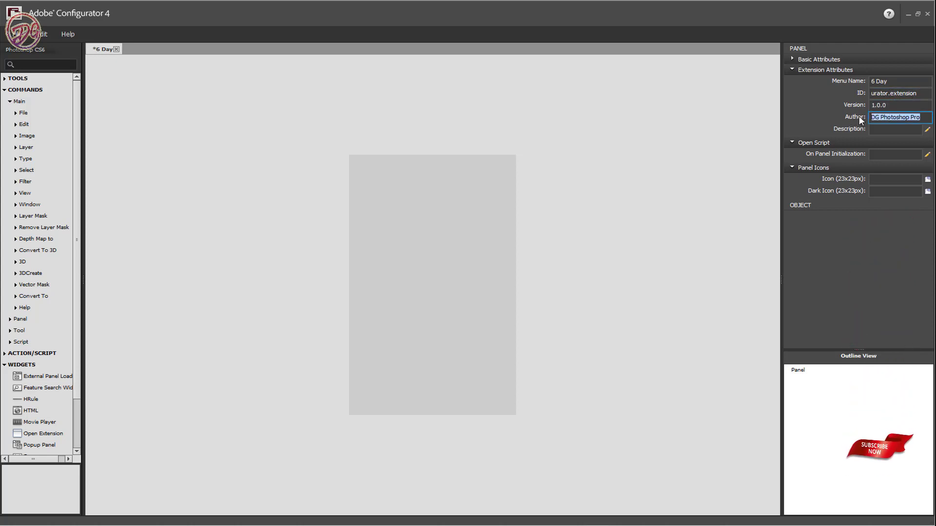
left_click(791, 69)
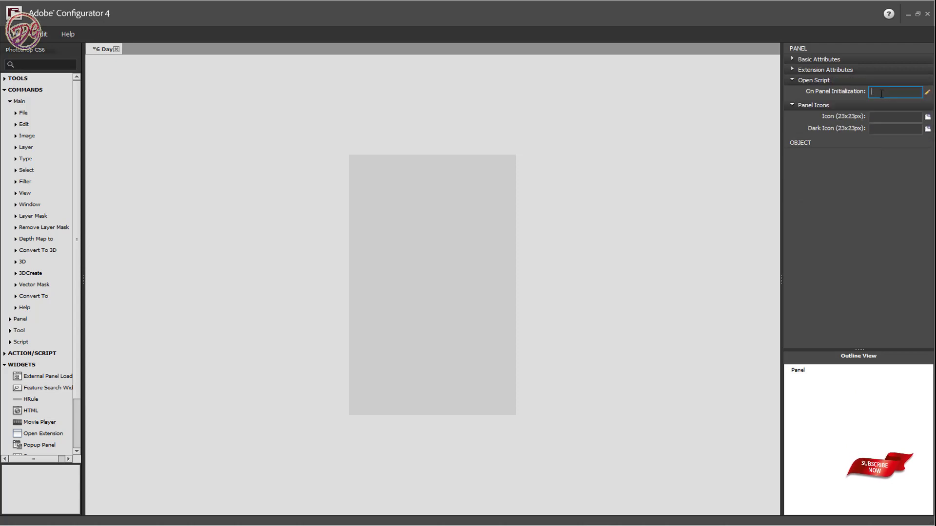
left_click(791, 78)
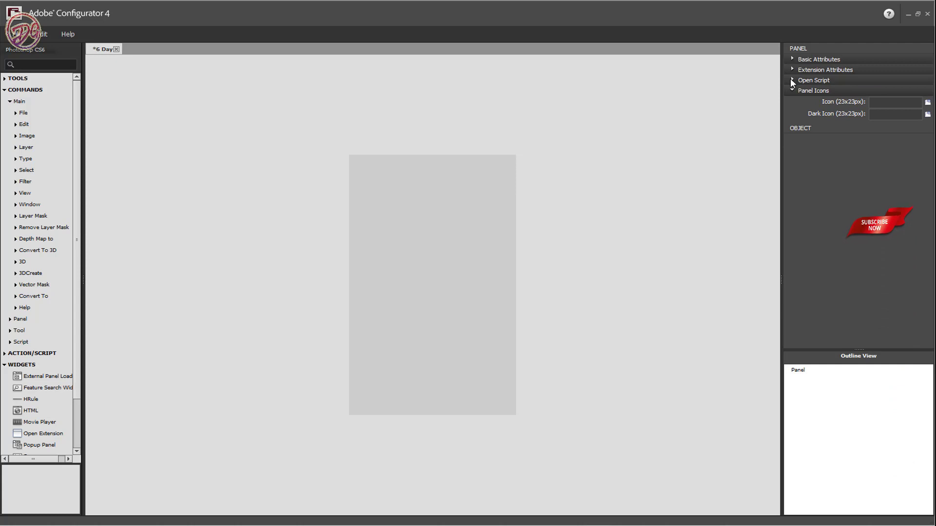
left_click(877, 103)
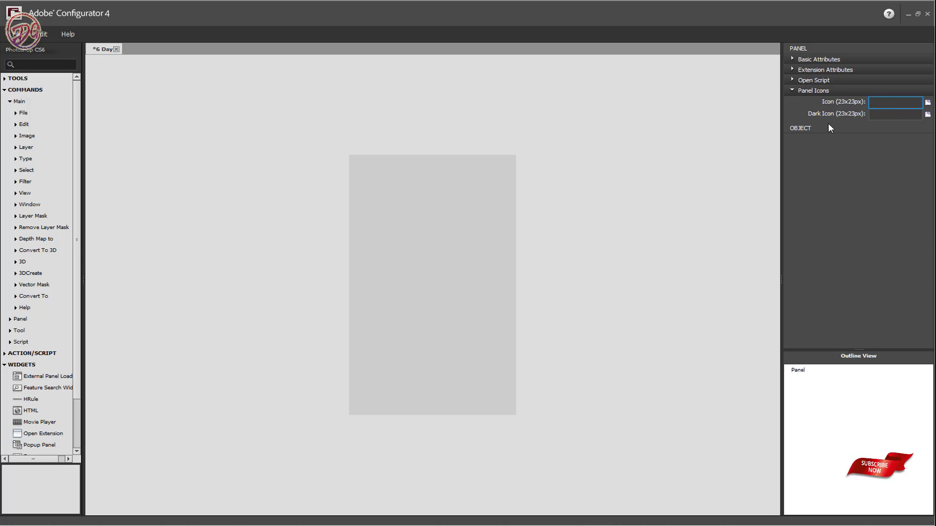
left_click(413, 205)
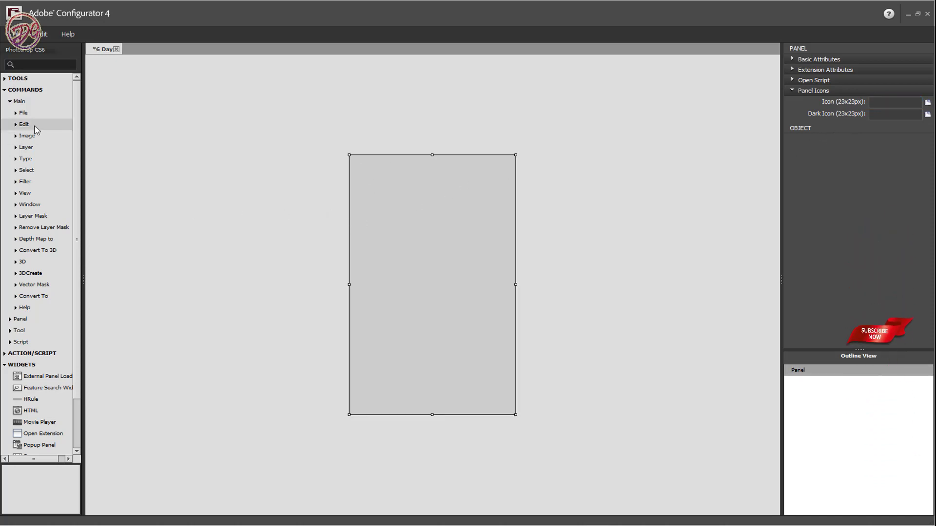
Show the Main > File commands and delete the trial Open, New and Save As buttons.
left_click(5, 90)
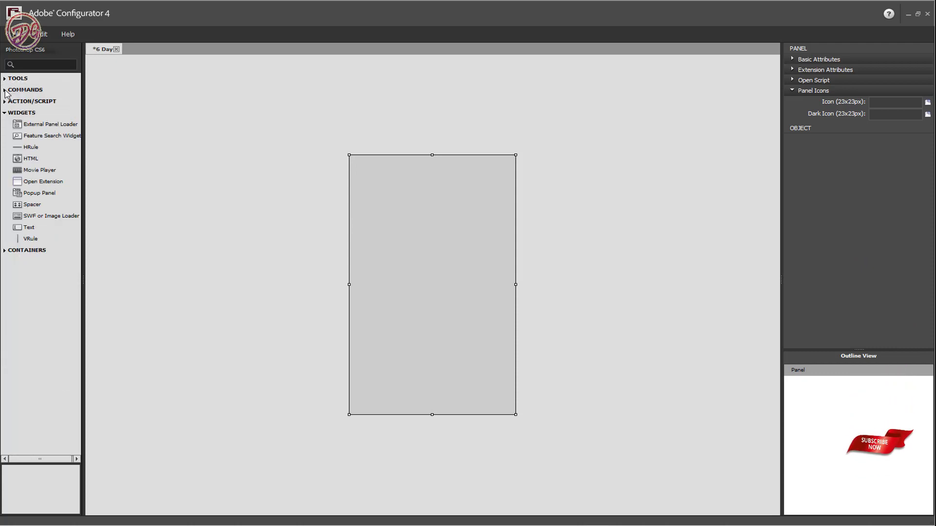
left_click(5, 90)
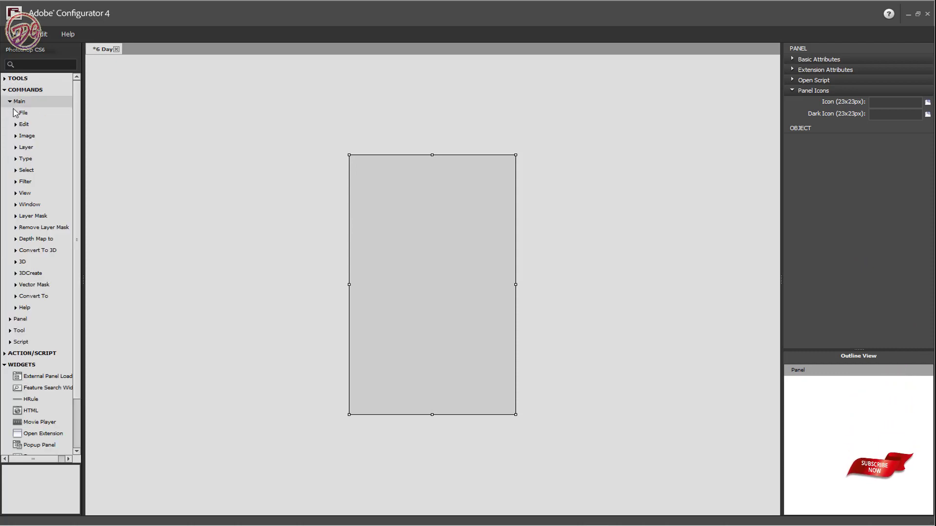
left_click(15, 113)
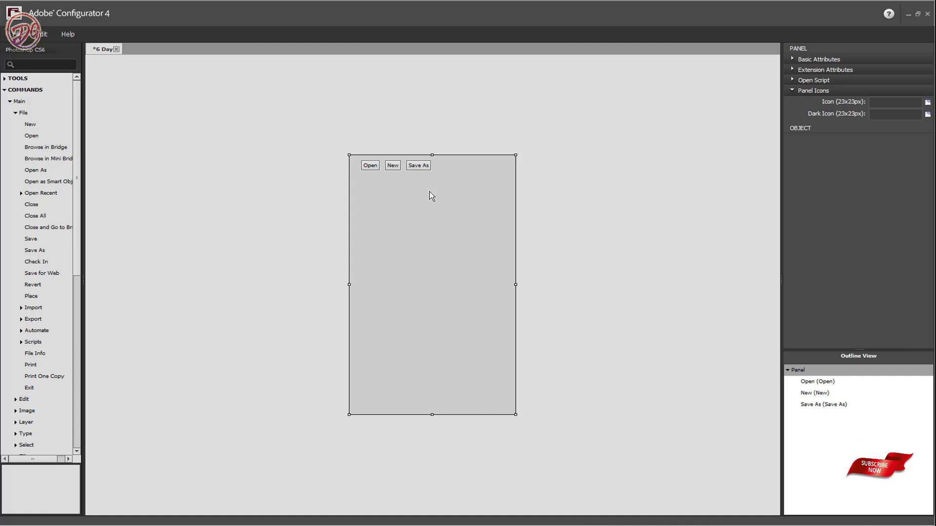
left_click_drag(423, 177, 359, 159)
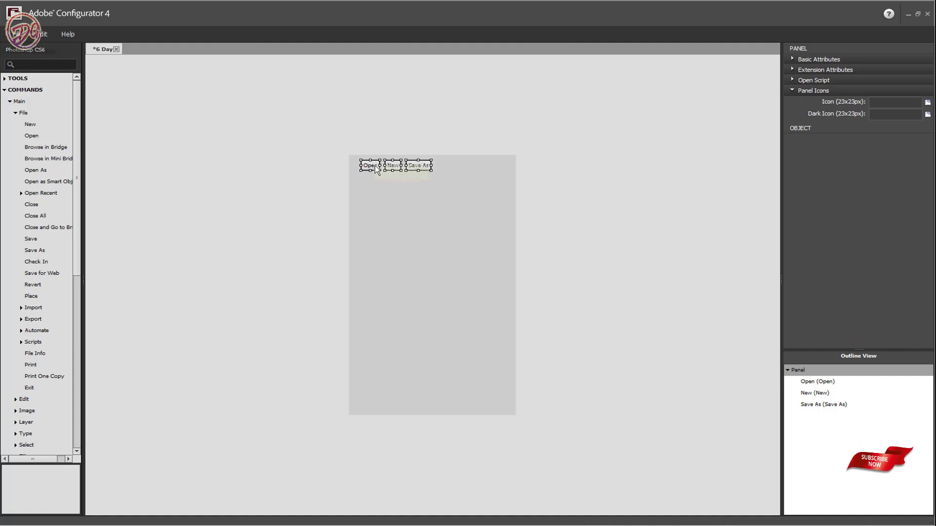
key("Delete")
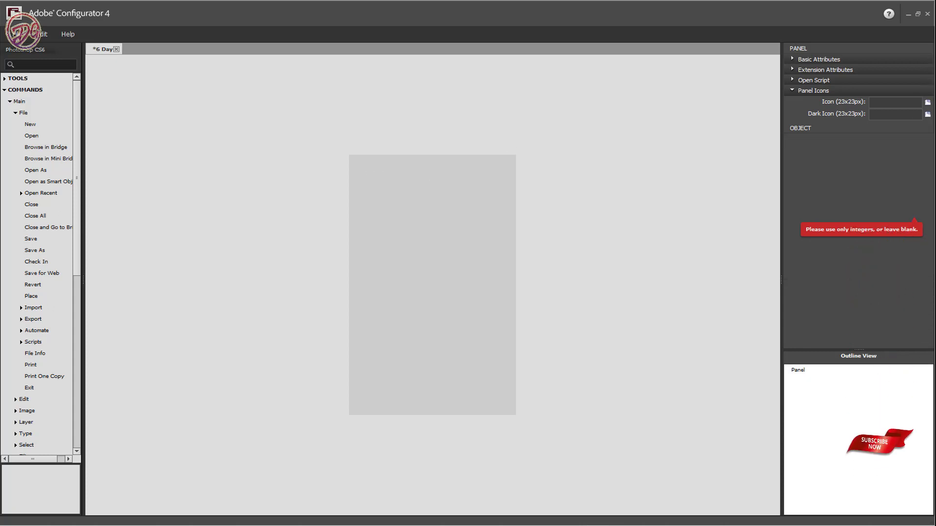
Check the empty 6 Day panel's Basic Attributes width (300) and height (500).
left_click(492, 180)
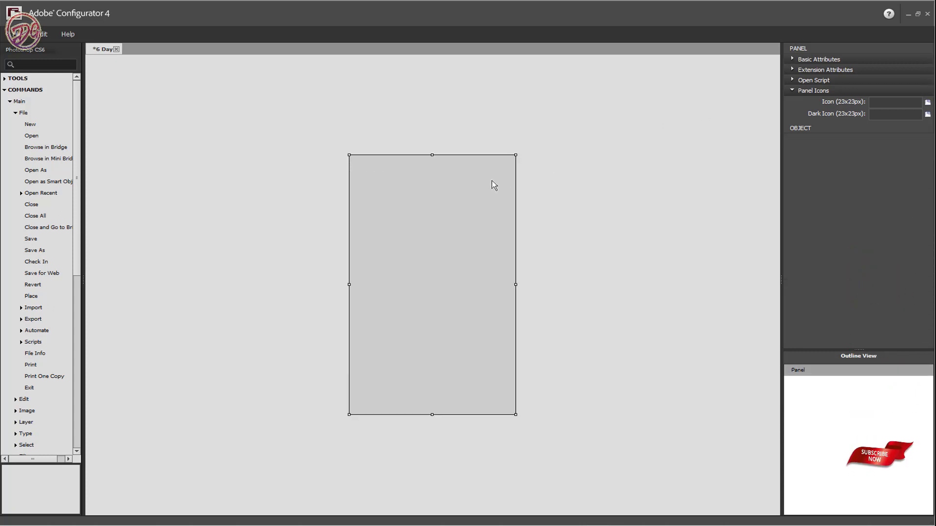
left_click(792, 59)
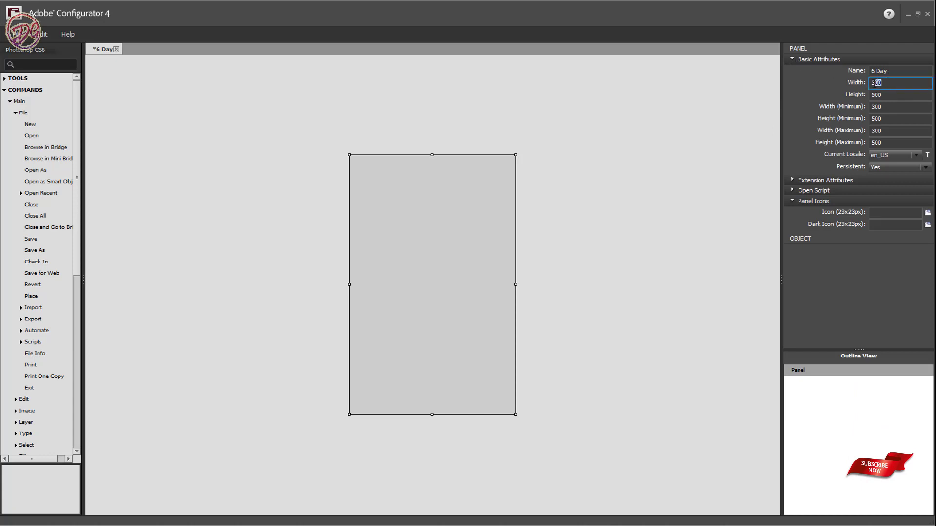
double_click(872, 95)
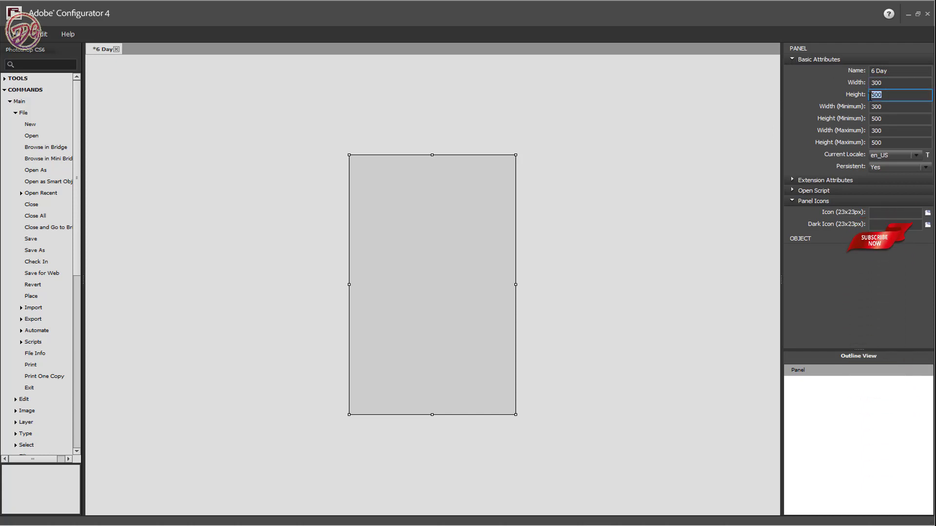
double_click(872, 82)
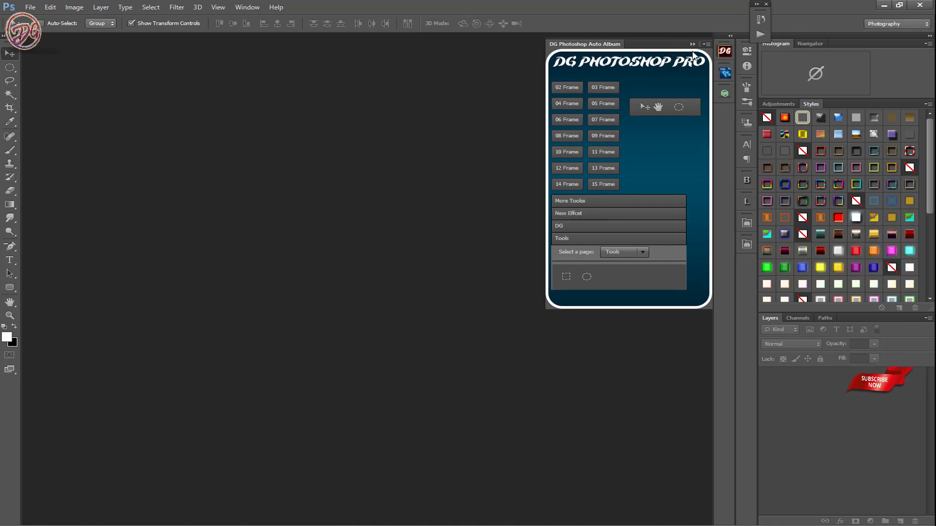
Create a new 300 by 500 white document and fit it to the view.
left_click(725, 73)
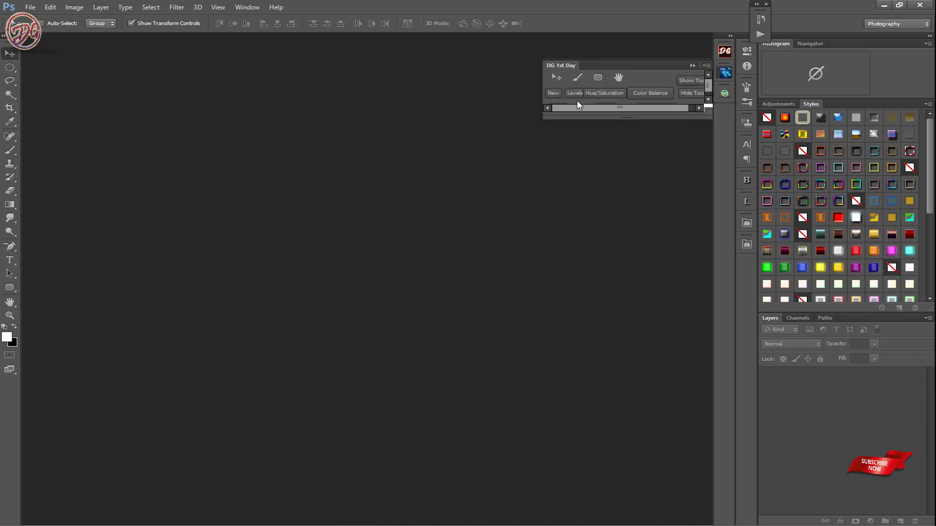
left_click(552, 94)
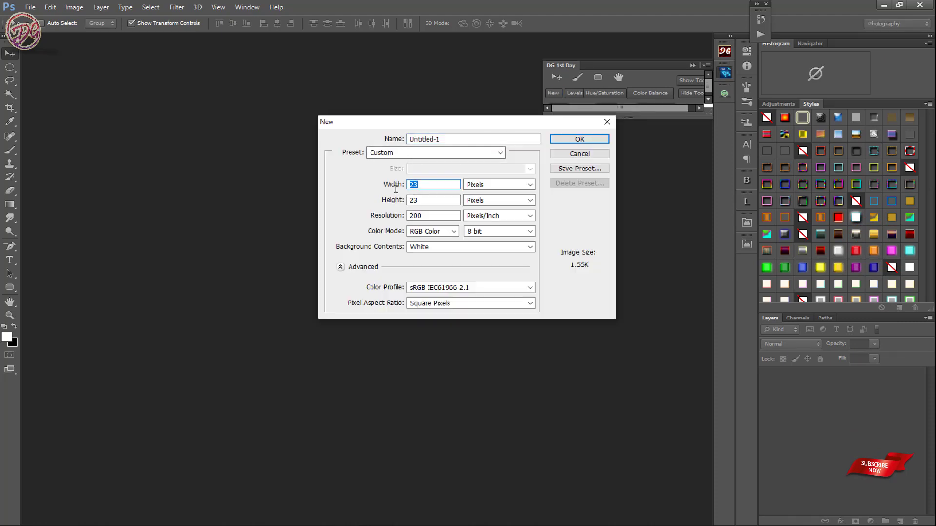
type("300")
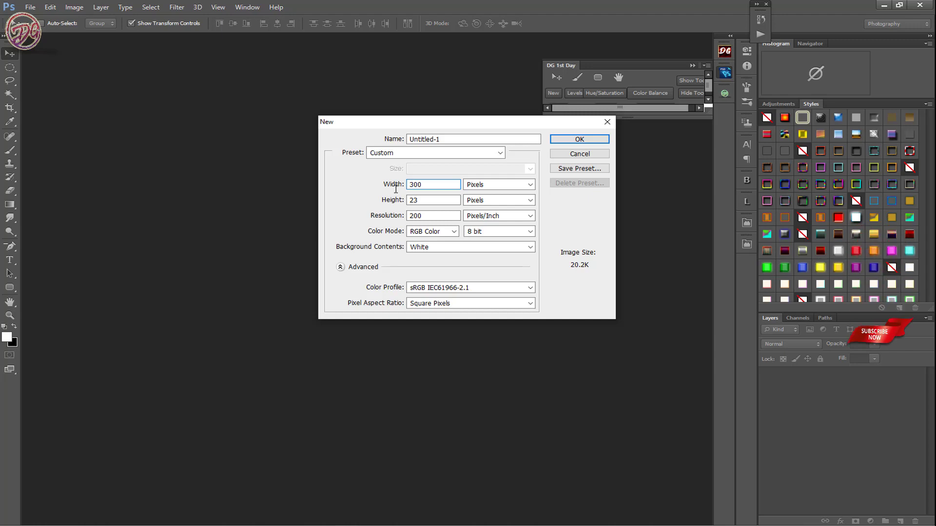
key("Tab")
type("50")
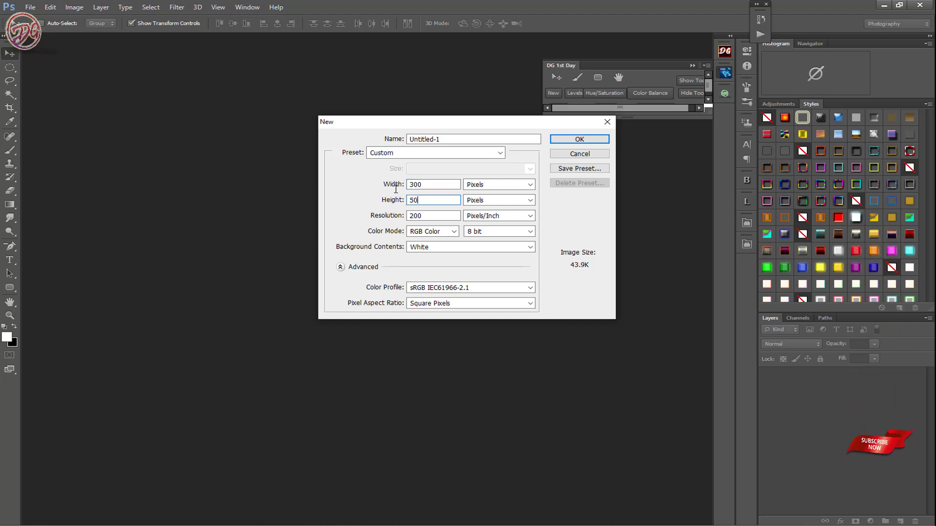
type("0")
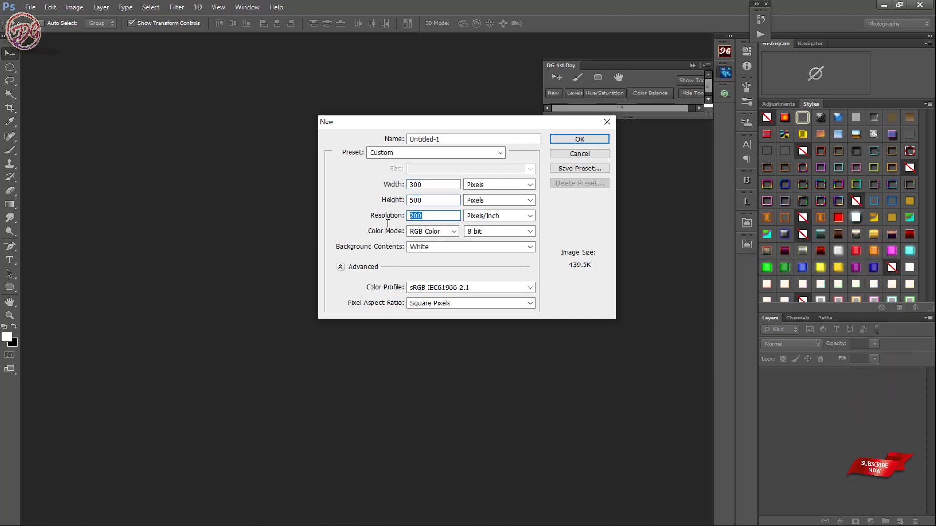
left_click(568, 140)
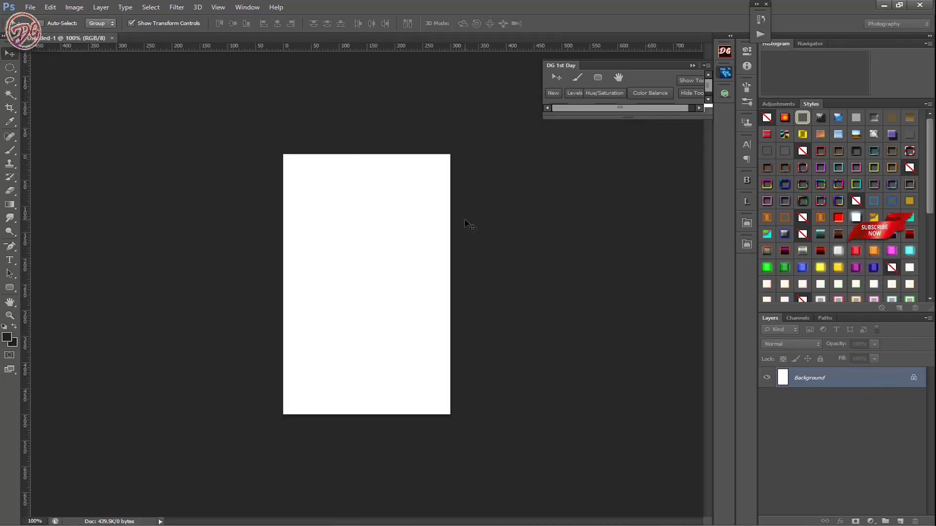
key("ctrl+0")
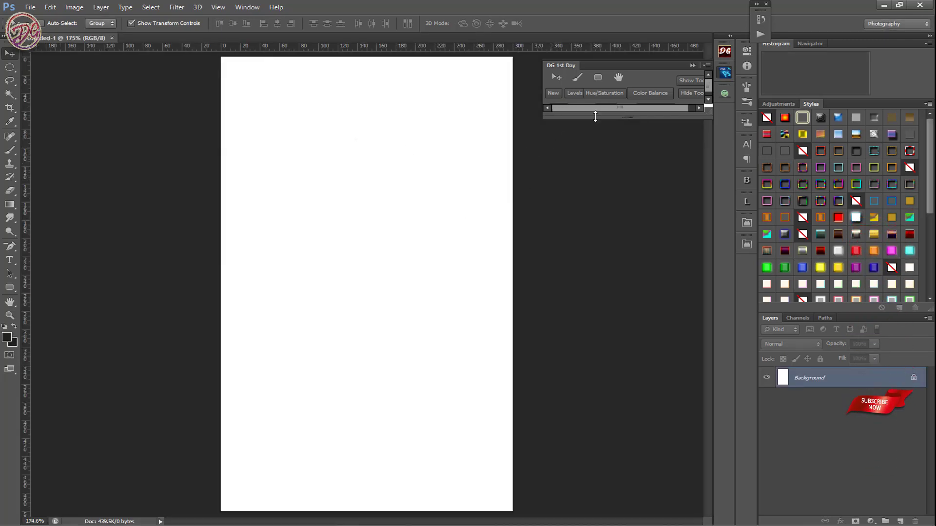
Convert the locked Background into an editable layer named Layer 0.
left_click(281, 71)
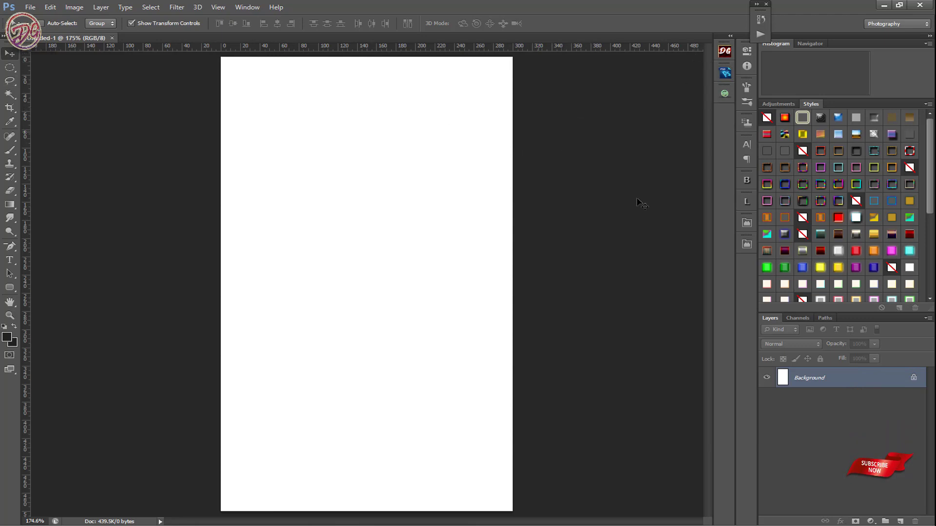
double_click(836, 377)
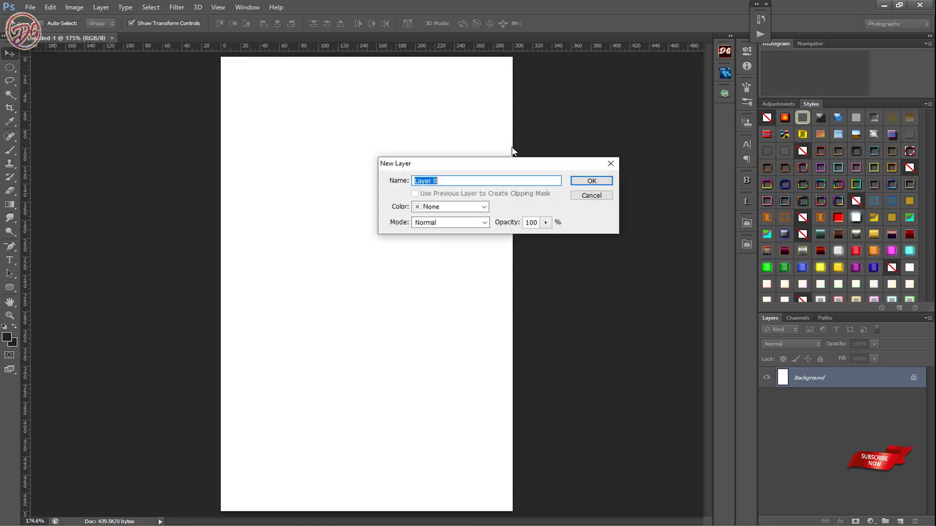
left_click(592, 180)
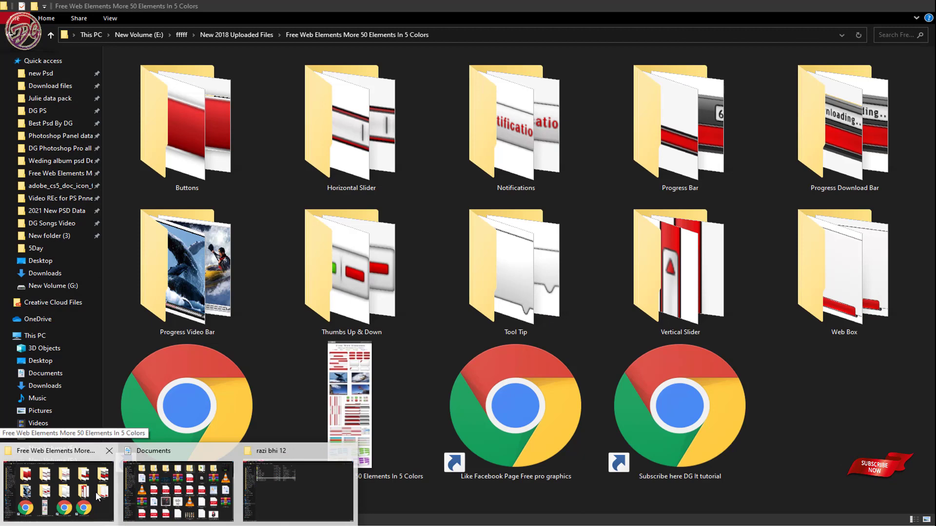
Open the Free Web Elements More 50 Elements In 5 Colors preview JPG in Photos.
left_click(97, 496)
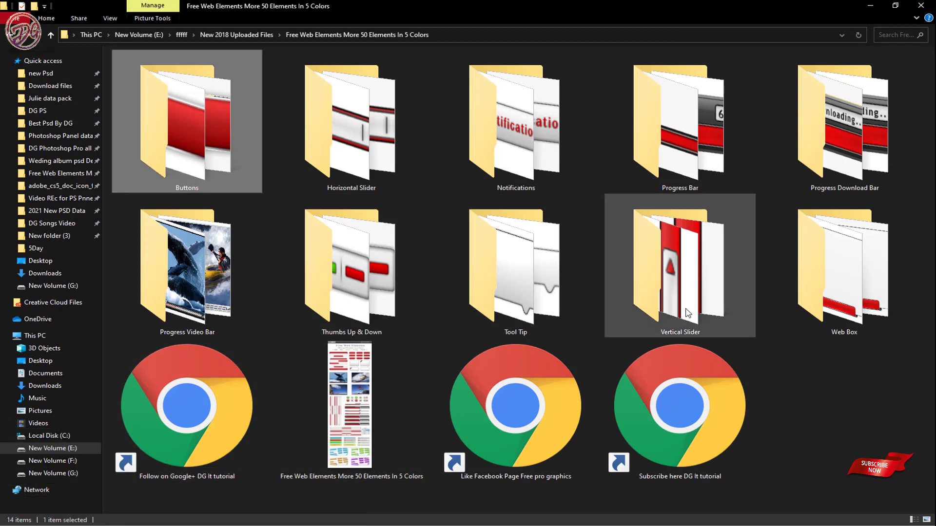
left_click(777, 307, "shift")
double_click(362, 393)
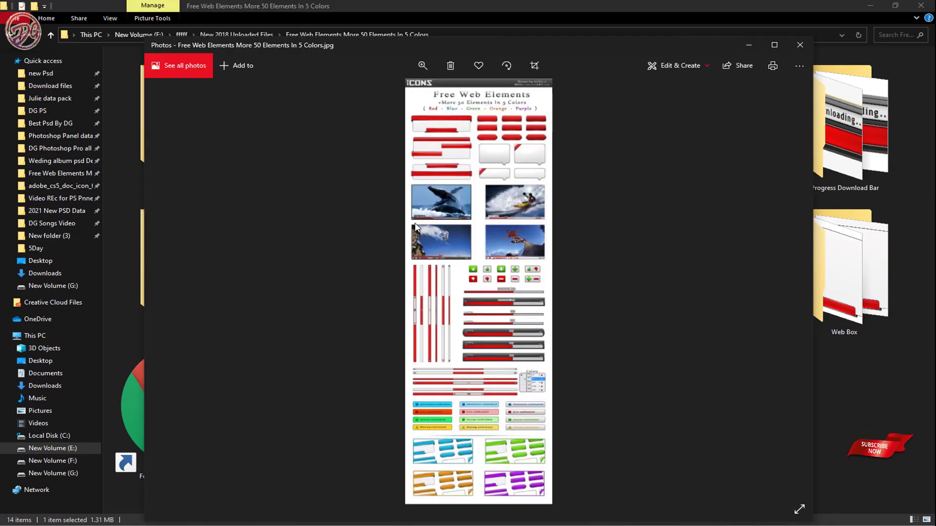
Zoom and pan around the web elements image, ending back at its title.
scroll(460, 160, "up", 3)
left_click_drag(460, 161, 478, 374)
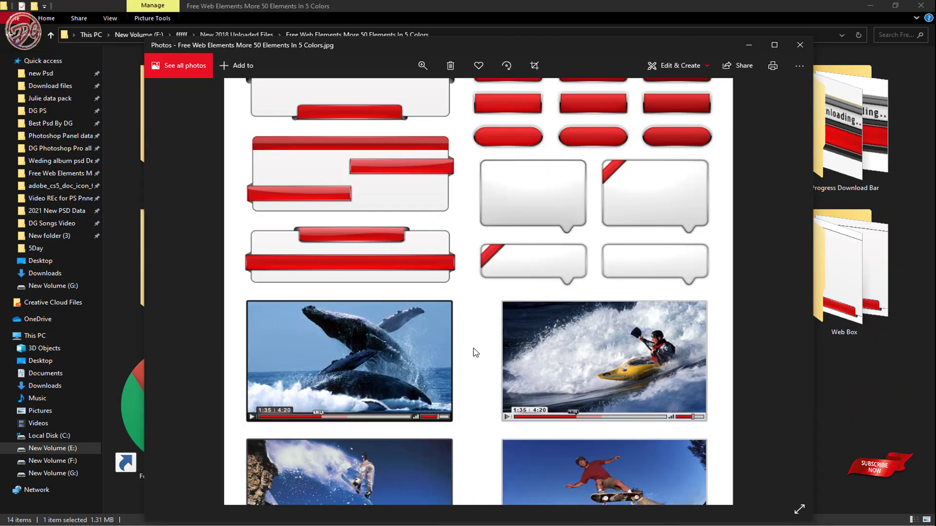
left_click_drag(490, 291, 493, 392)
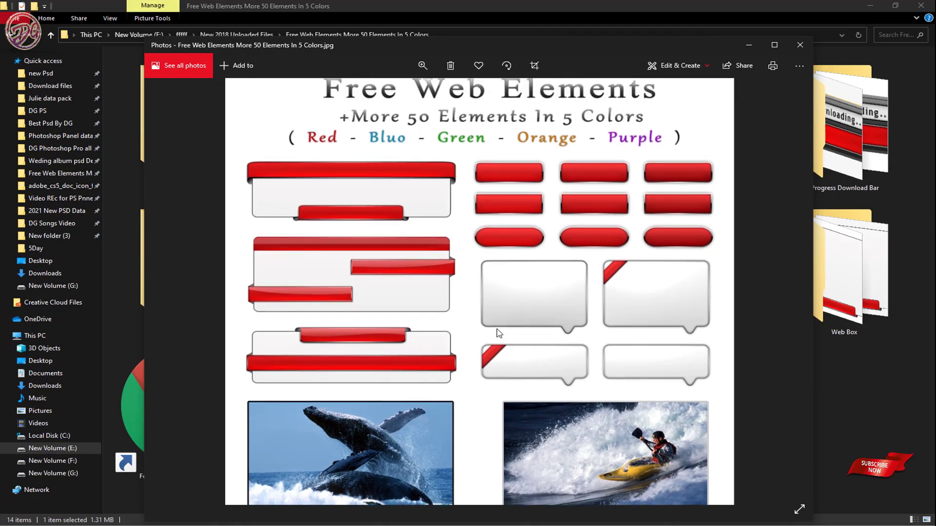
scroll(492, 392, "down", 1)
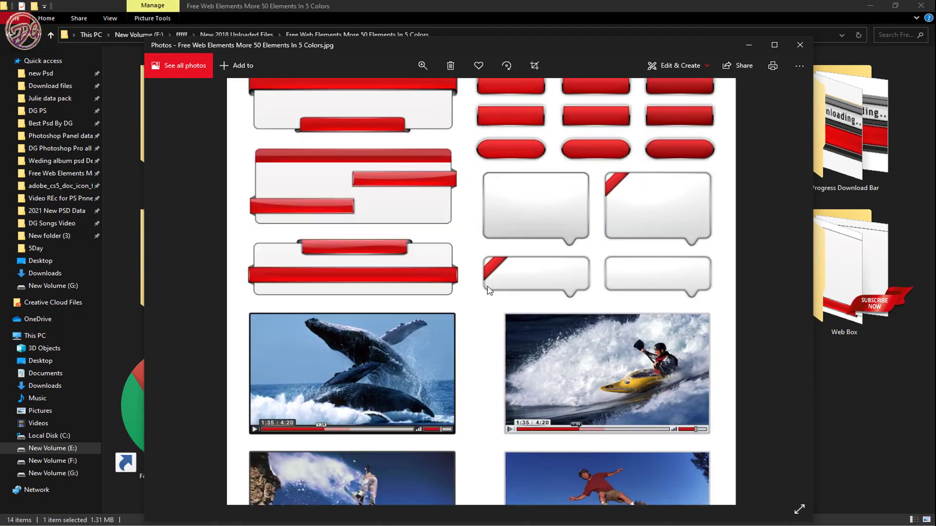
scroll(492, 390, "down", 3)
scroll(488, 383, "down", 3)
scroll(492, 317, "down", 2)
scroll(495, 272, "down", 1)
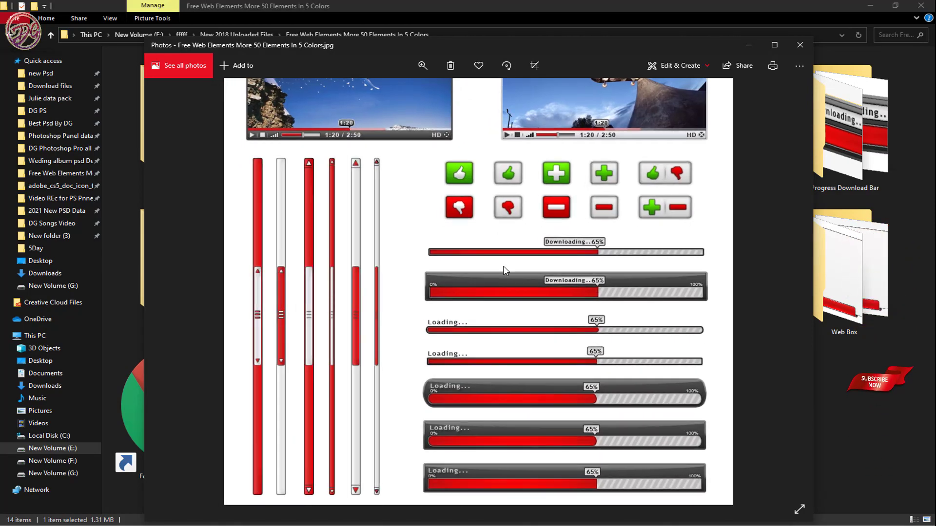
scroll(502, 268, "down", 3)
scroll(512, 263, "down", 2)
scroll(518, 252, "down", 1)
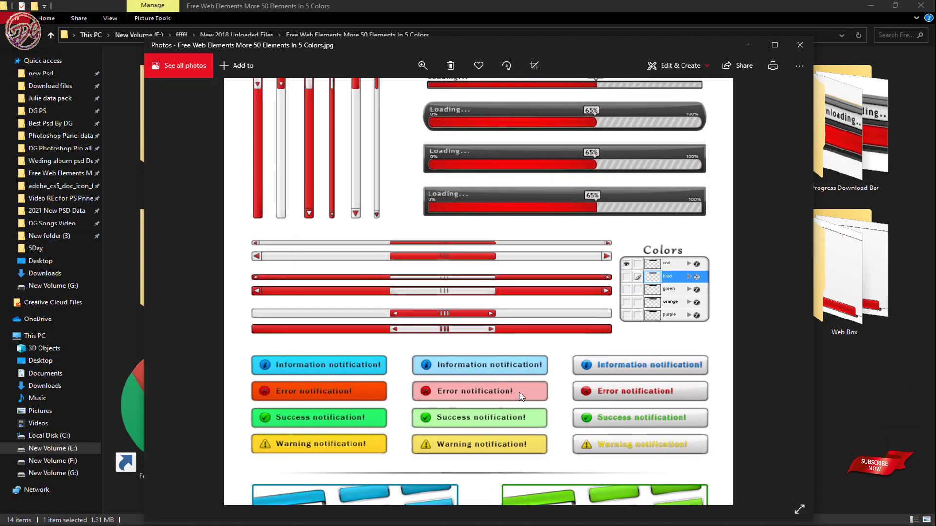
scroll(527, 283, "down", 2)
scroll(538, 318, "down", 2)
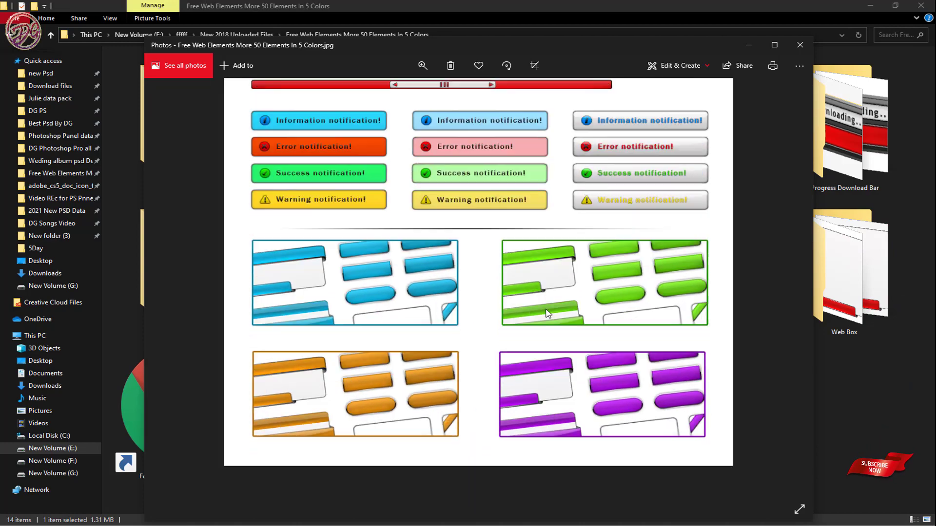
scroll(551, 341, "up", 1)
scroll(560, 390, "up", 3)
scroll(577, 398, "up", 2)
scroll(575, 381, "up", 2)
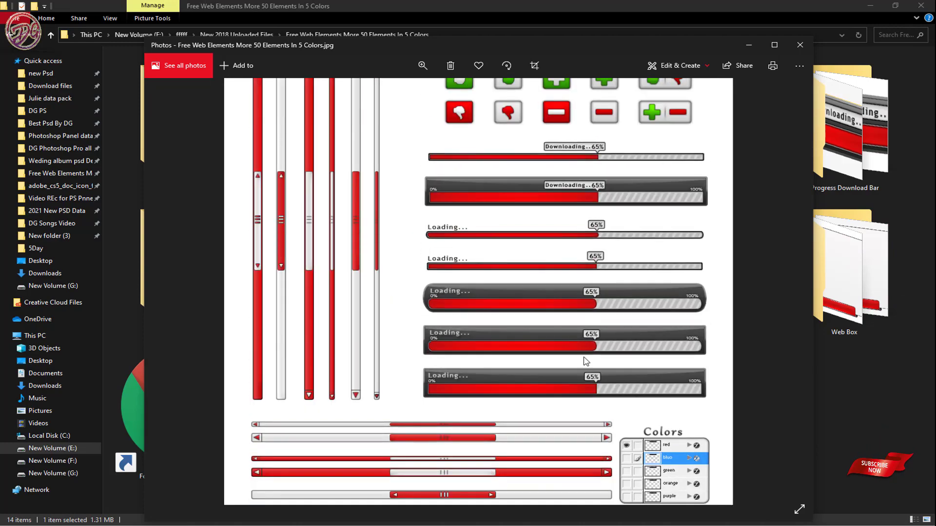
scroll(573, 341, "up", 1)
scroll(571, 302, "up", 3)
scroll(561, 300, "up", 3)
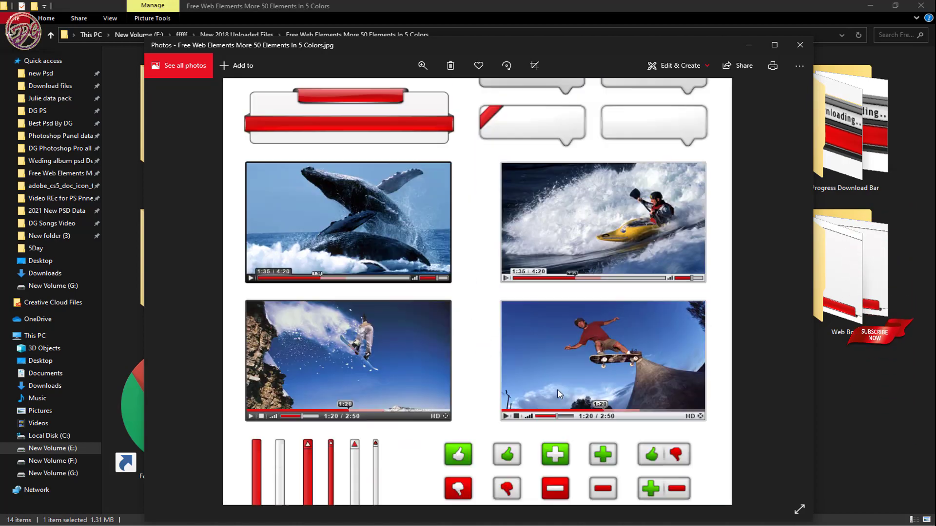
scroll(536, 302, "up", 1)
scroll(507, 303, "up", 3)
scroll(480, 305, "up", 1)
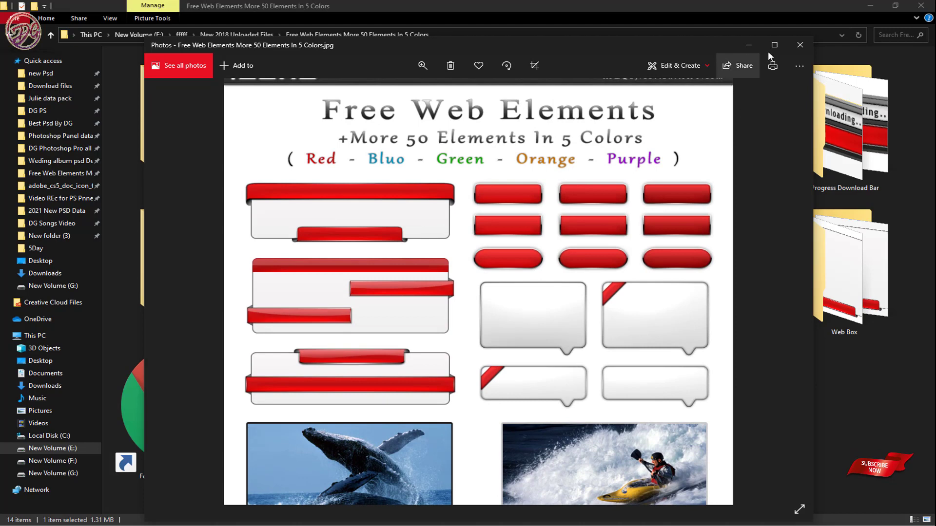
Close Photos and open the Web Box folder in Extra large icons view.
left_click(799, 45)
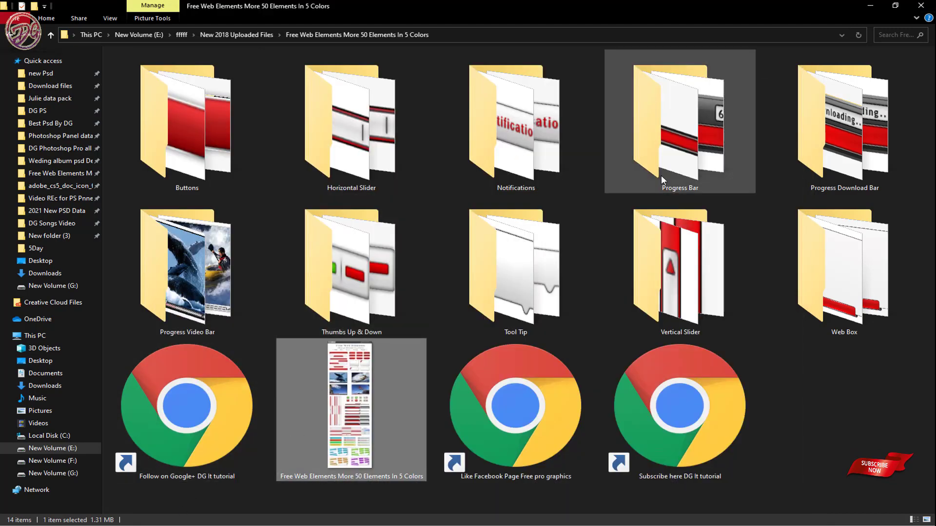
left_click(818, 258)
double_click(819, 258)
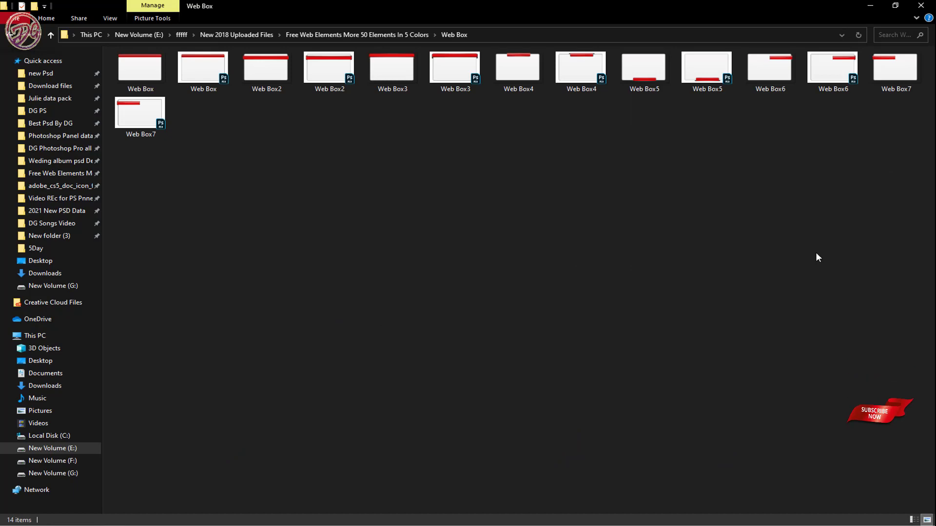
right_click(492, 151)
mouse_move(550, 162)
left_click(634, 159)
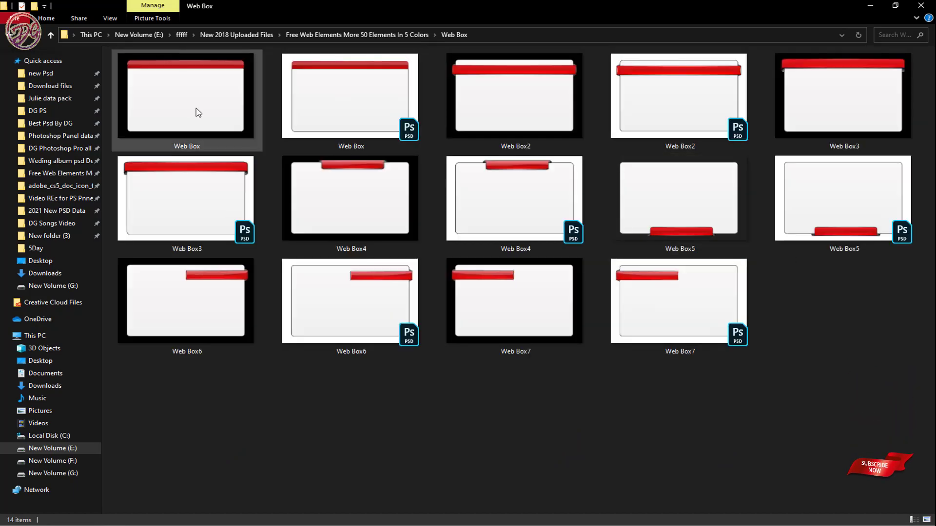
Preview the Web Box images in Photos up to Web Box7, then close the viewer.
double_click(199, 113)
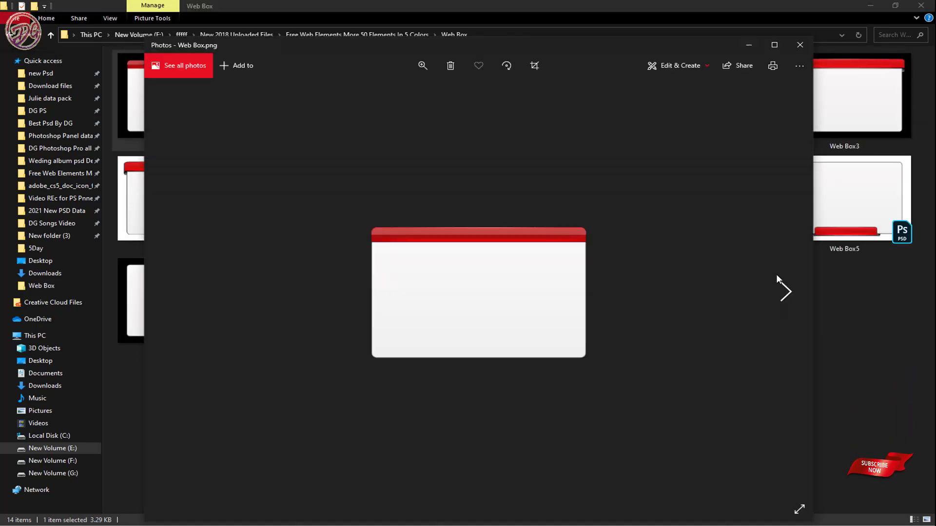
left_click(785, 290)
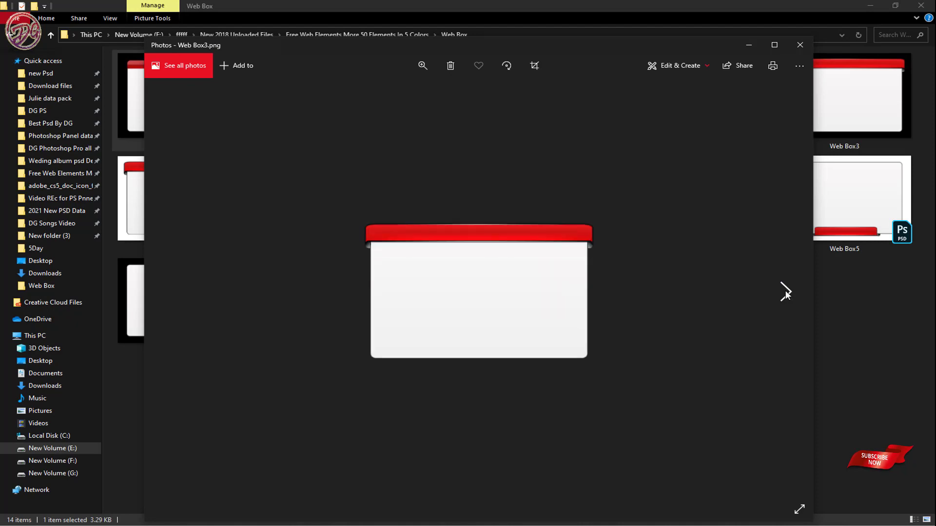
left_click(785, 290)
left_click(786, 290)
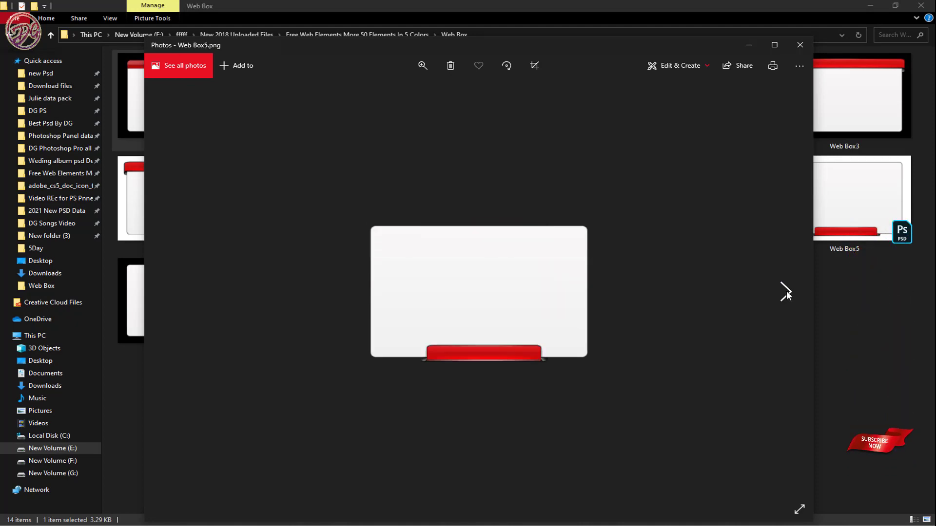
left_click(785, 290)
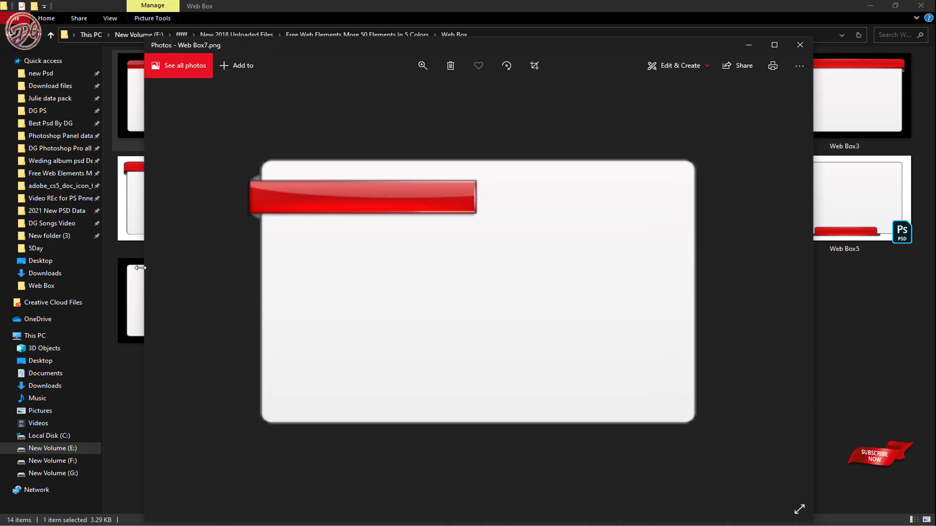
left_click(799, 45)
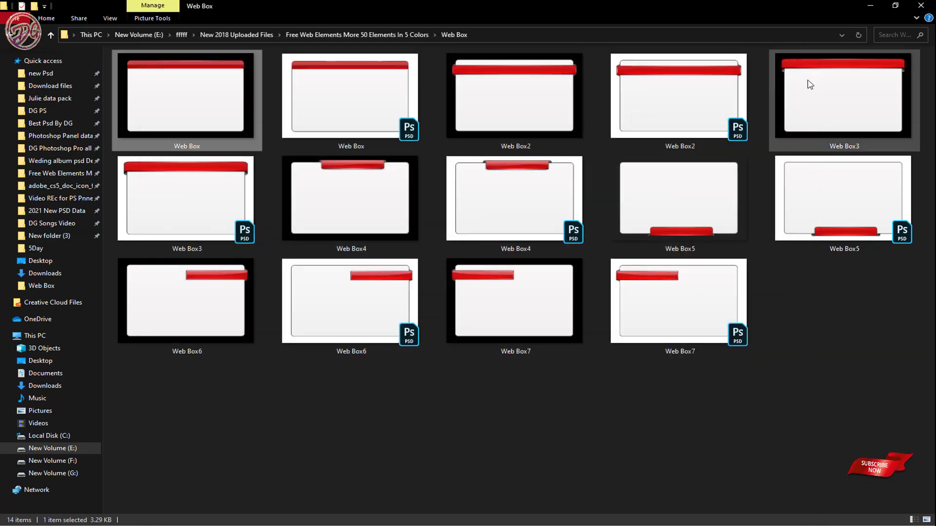
Preview another Web Box image, then drag Web Box3 toward Photoshop.
double_click(561, 95)
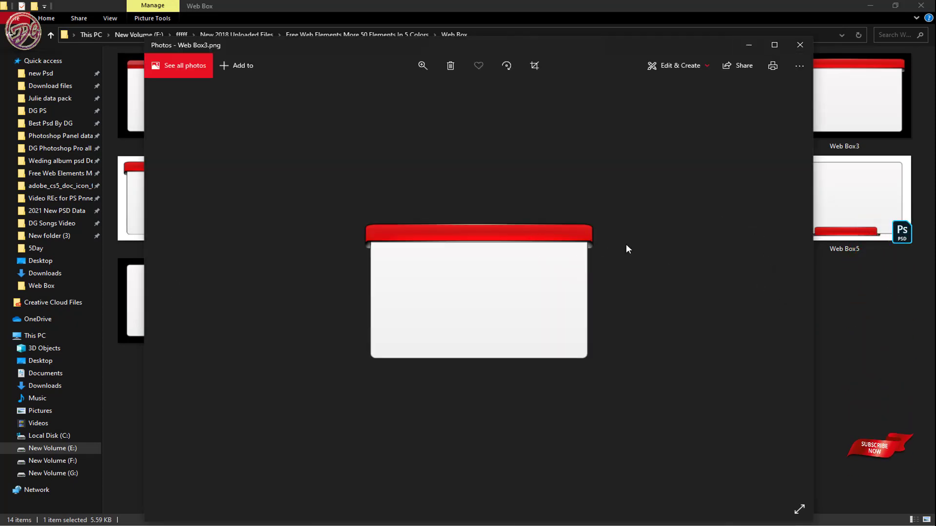
left_click(800, 44)
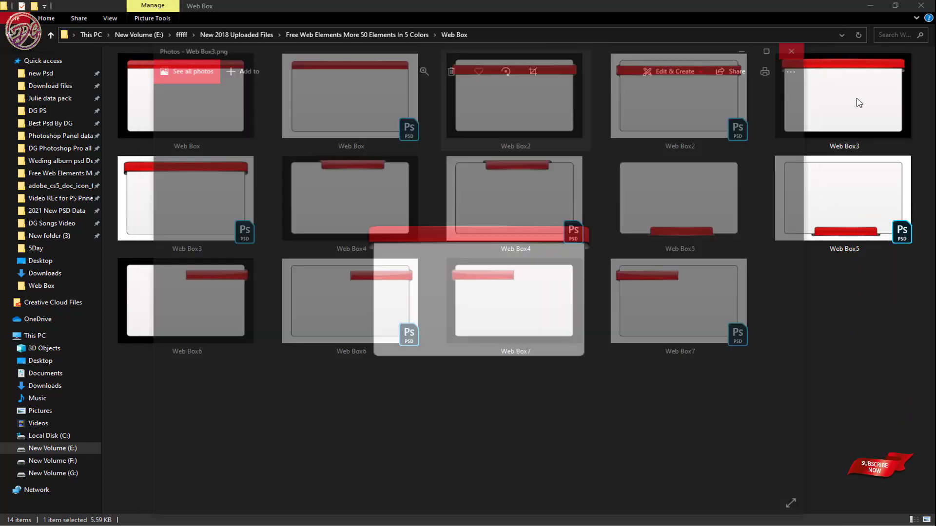
left_click(224, 184)
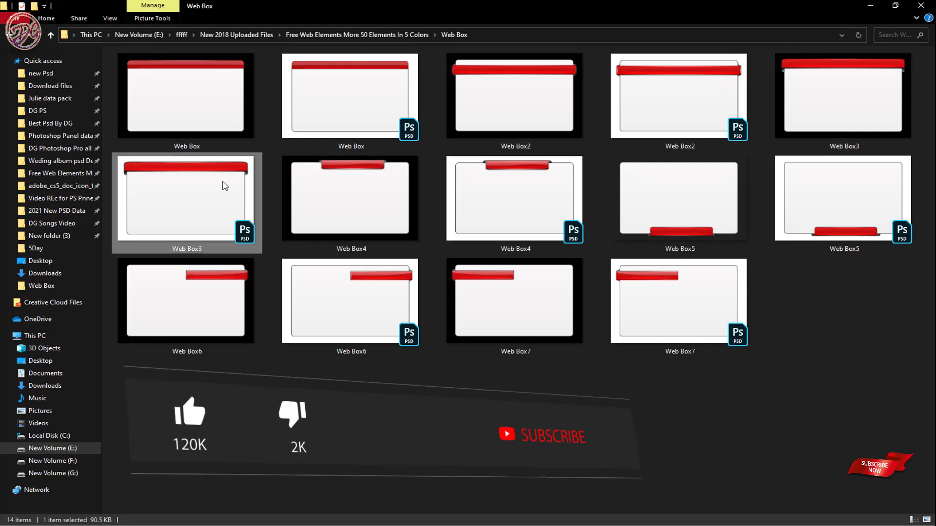
mouse_move(203, 199)
left_mouse_down()
mouse_move(293, 448)
mouse_move(499, 46)
left_mouse_up()
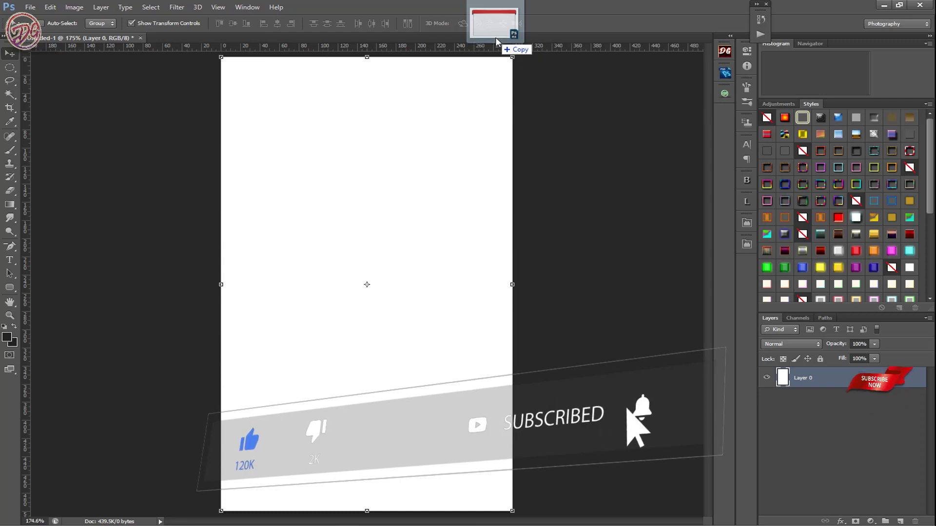
Drop Web Box3.psd onto Photoshop's document tab bar to open it.
left_click_drag(496, 37, 495, 37)
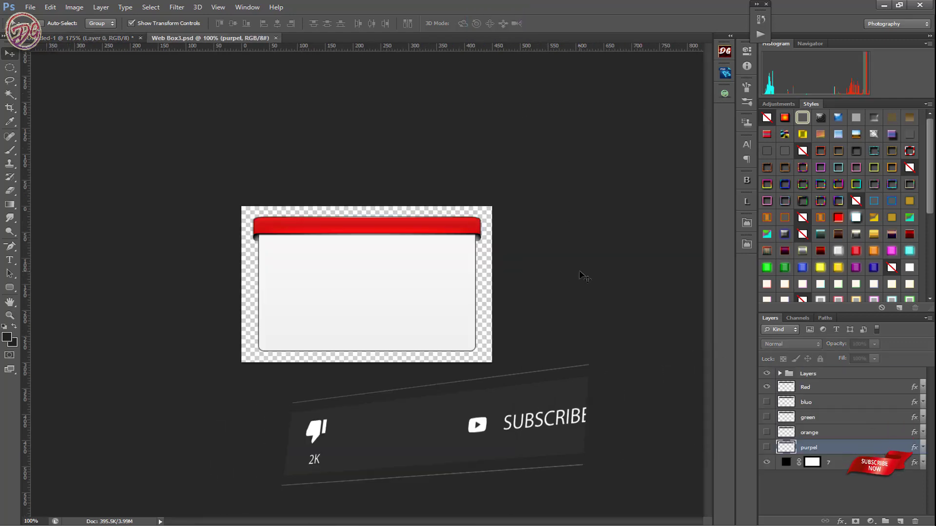
Hide the white box layer 7 and fit the Web Box3 document to the window.
left_click(768, 463)
left_click(768, 463)
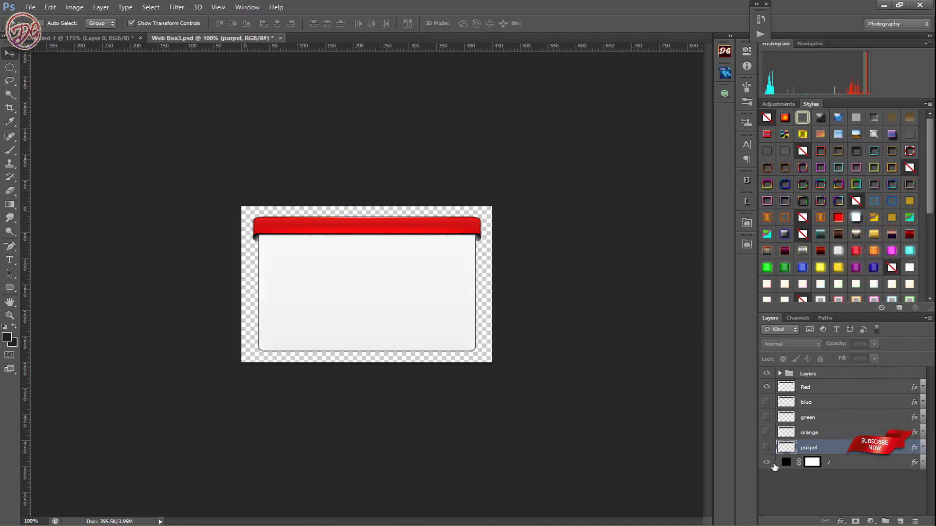
key("ctrl+0")
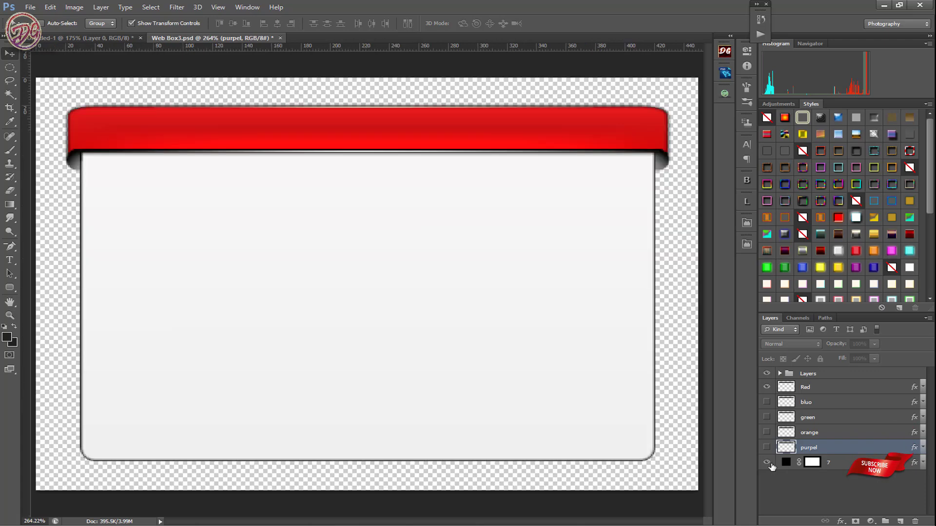
left_click(766, 464)
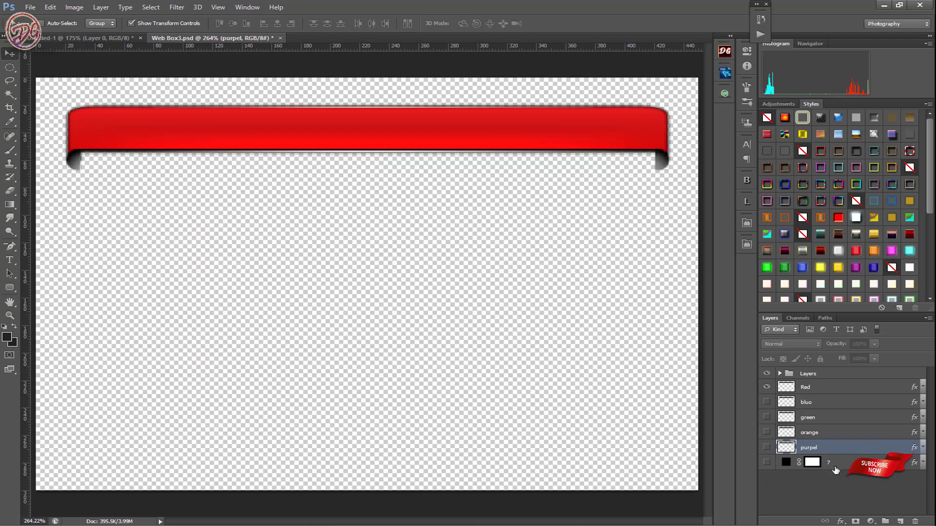
left_click(808, 373)
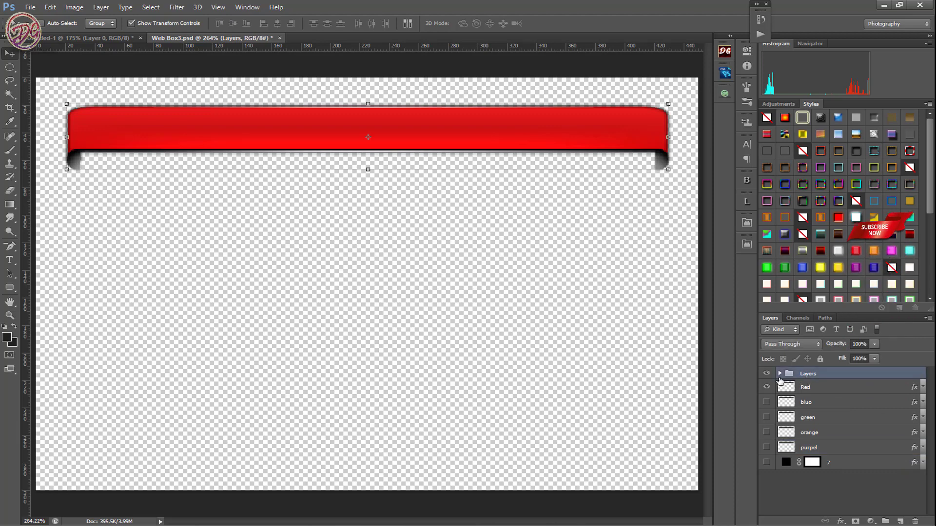
Preview the red, blue, green and orange ribbons, then show and select purpel with the group.
left_click(766, 387)
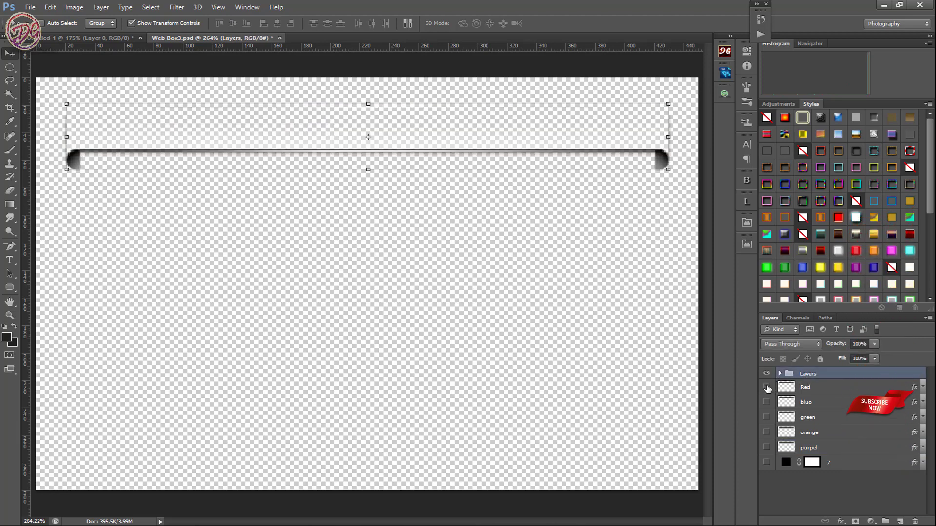
left_click(766, 387)
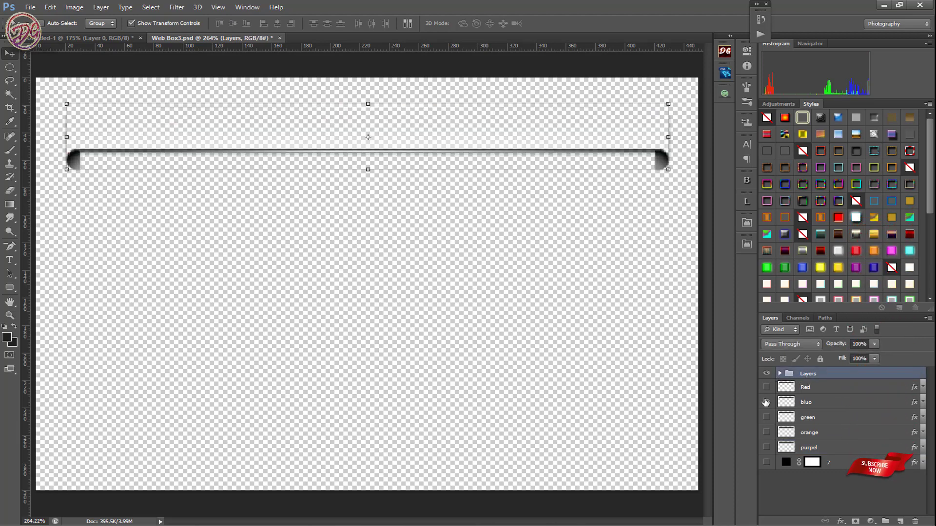
left_click(766, 402)
left_click(767, 417)
left_click(766, 433)
left_click(766, 448)
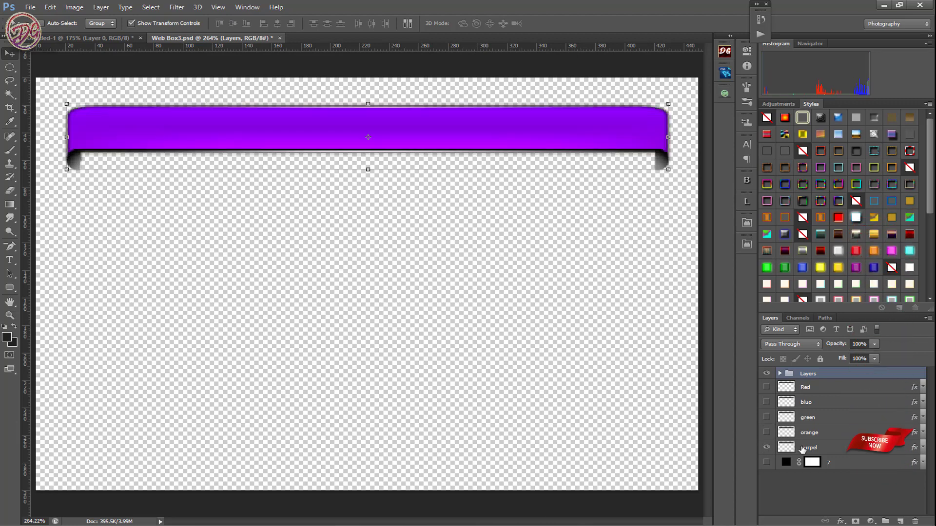
left_click(810, 448)
left_click(807, 374)
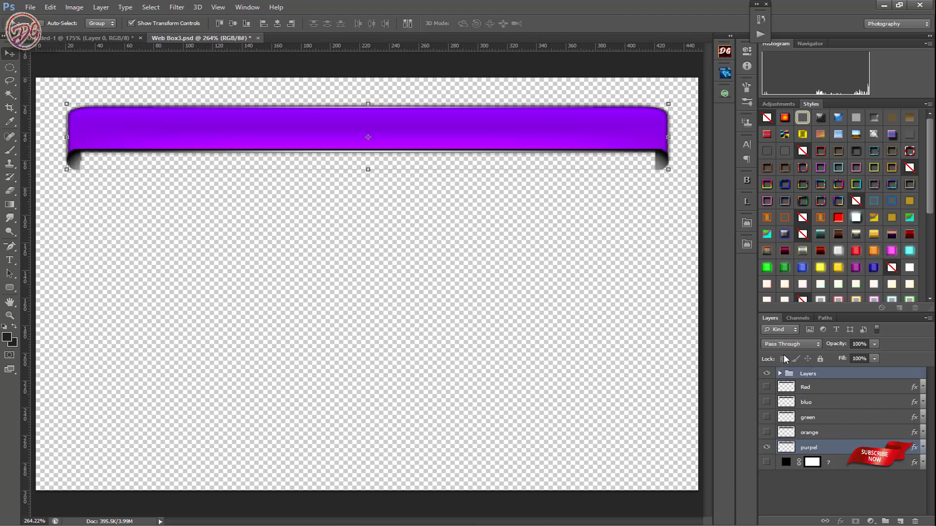
Copy the purple ribbon into the Untitled-1 document and move it to the top.
left_click_drag(415, 121, 214, 71)
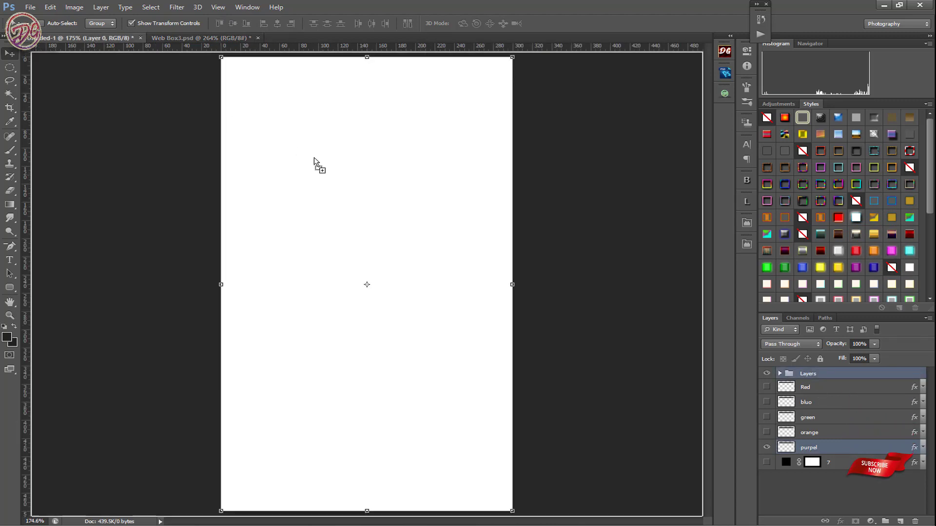
left_click_drag(91, 41, 330, 167)
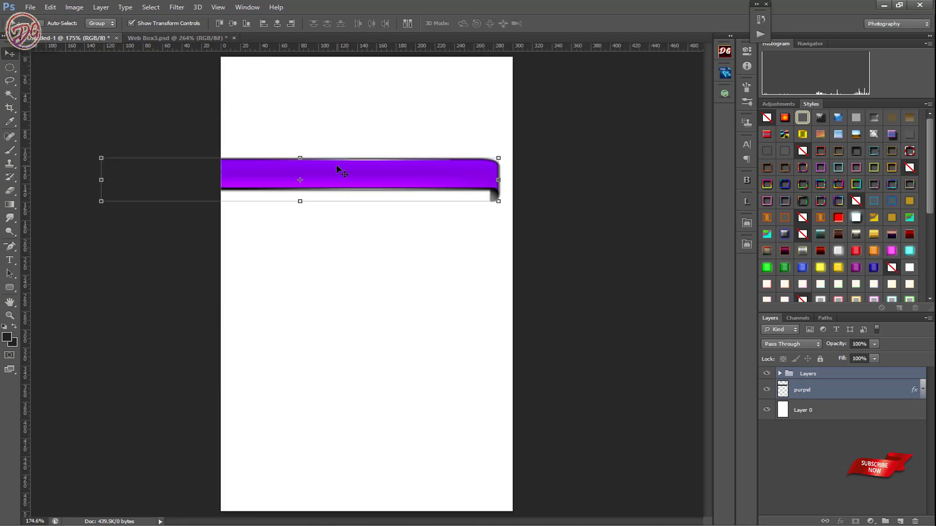
left_click_drag(385, 152, 403, 84)
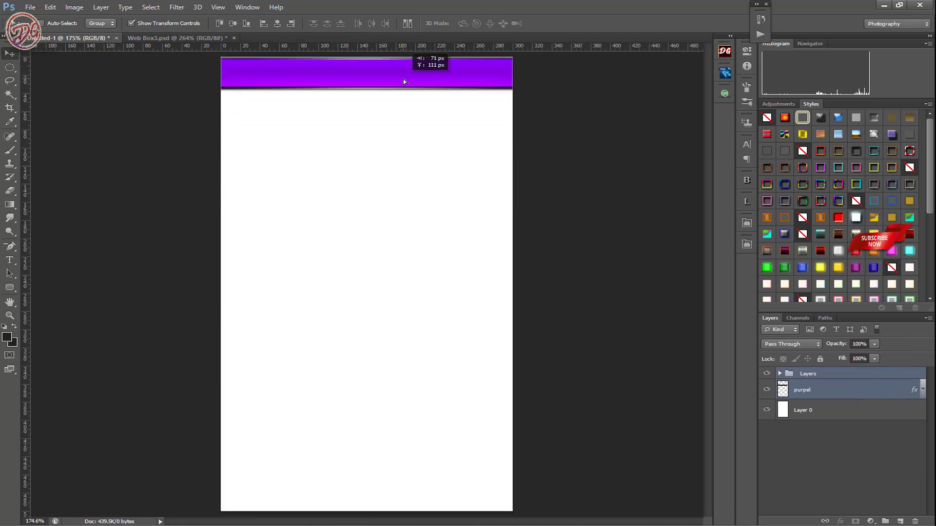
scroll(438, 142, "down", 4)
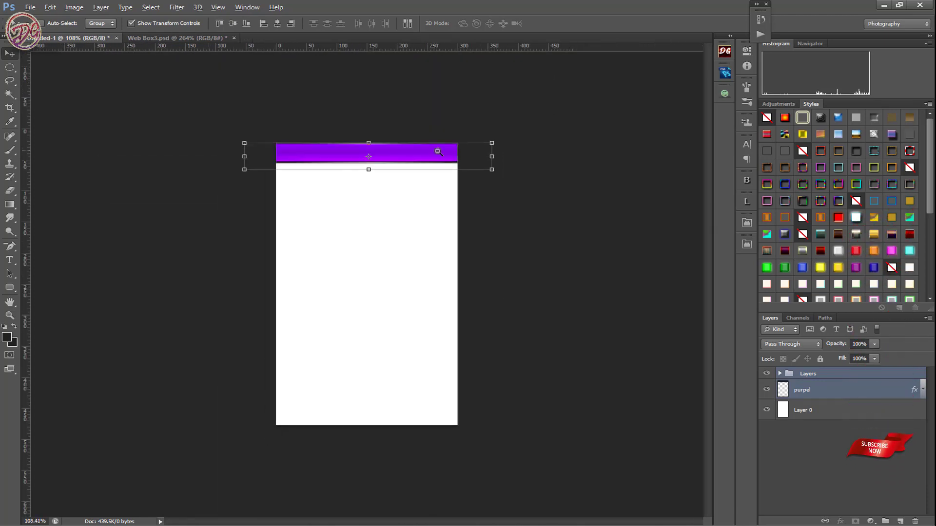
Scale the ribbon to the page width, centre it and nudge it to the top edge.
left_click(492, 142)
left_click_drag(492, 142, 459, 146)
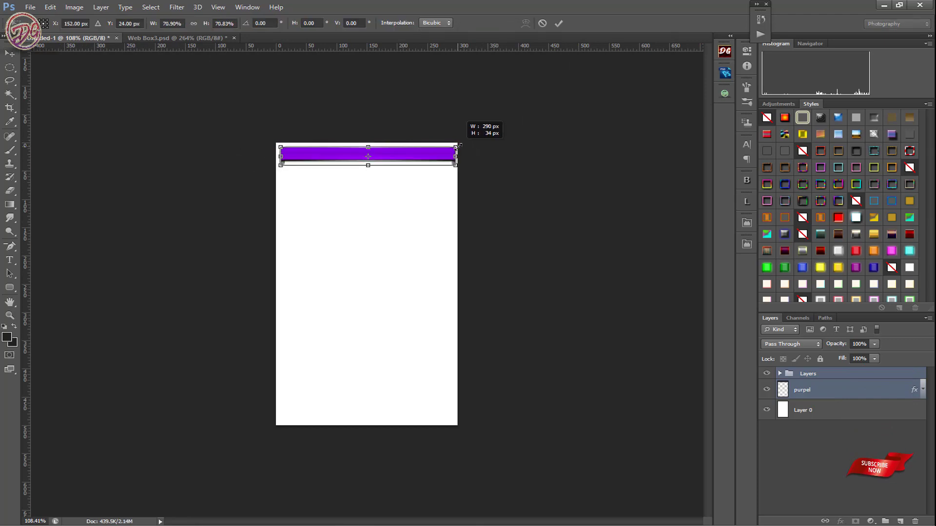
left_click(558, 23)
key("ctrl+0")
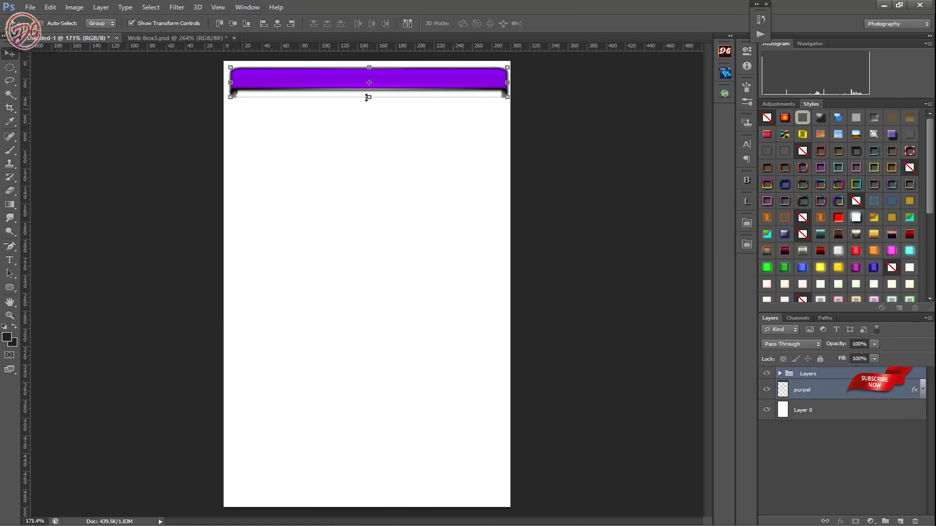
left_click_drag(409, 77, 403, 70)
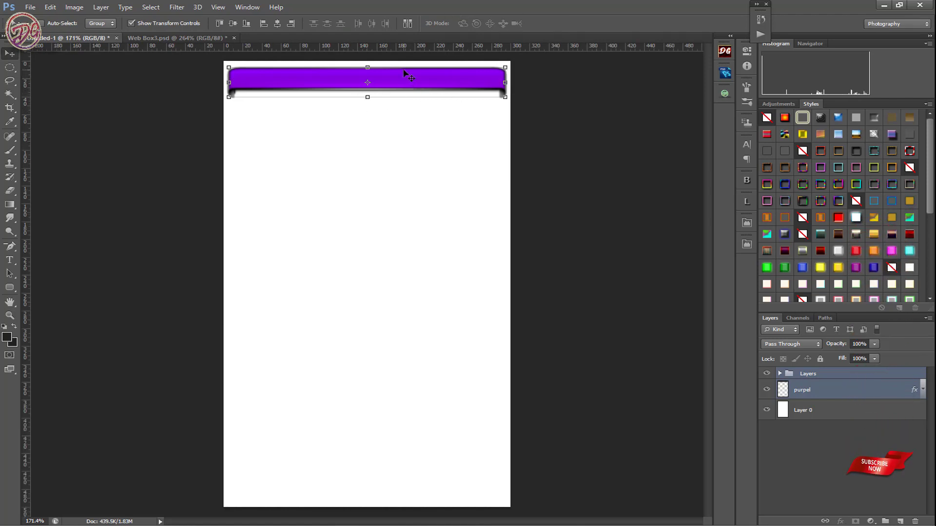
left_click(507, 65)
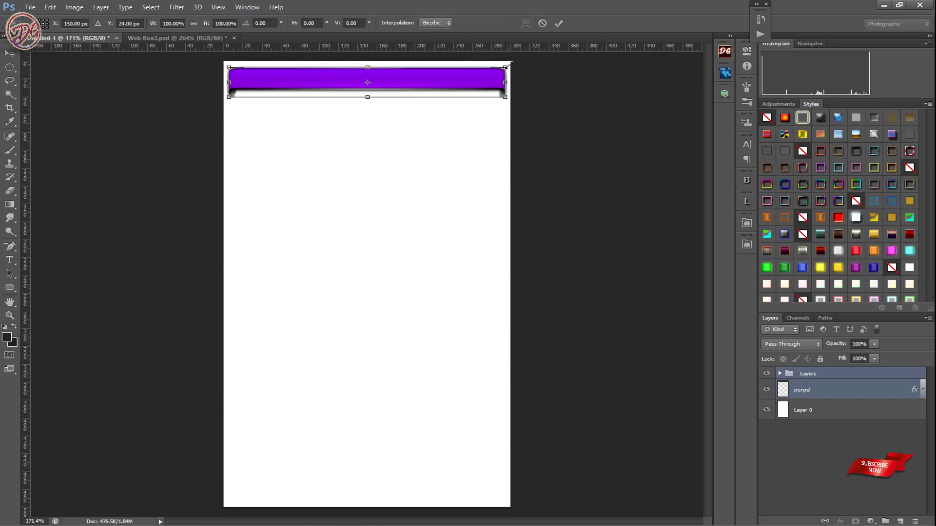
left_click_drag(510, 63, 514, 64)
left_click(559, 23)
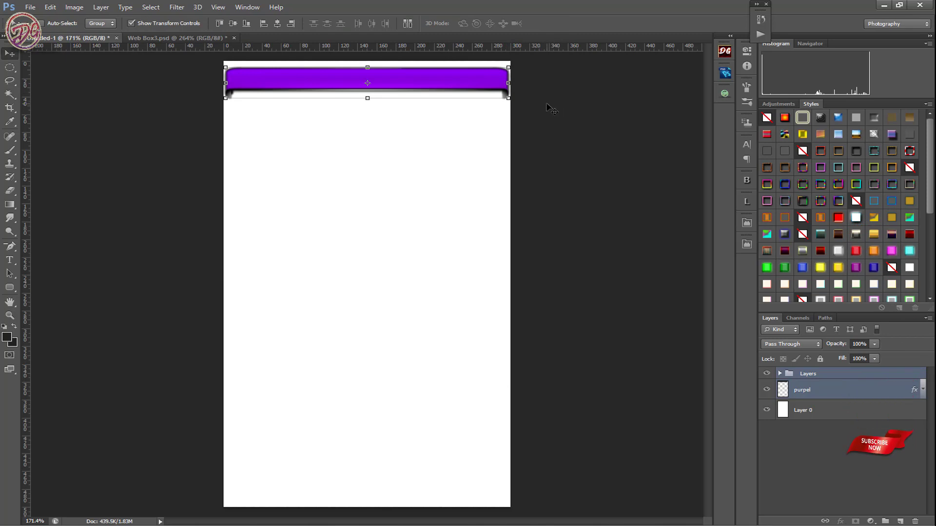
key("Up")
key("Up")
key("Up")
key("Up")
key("Up")
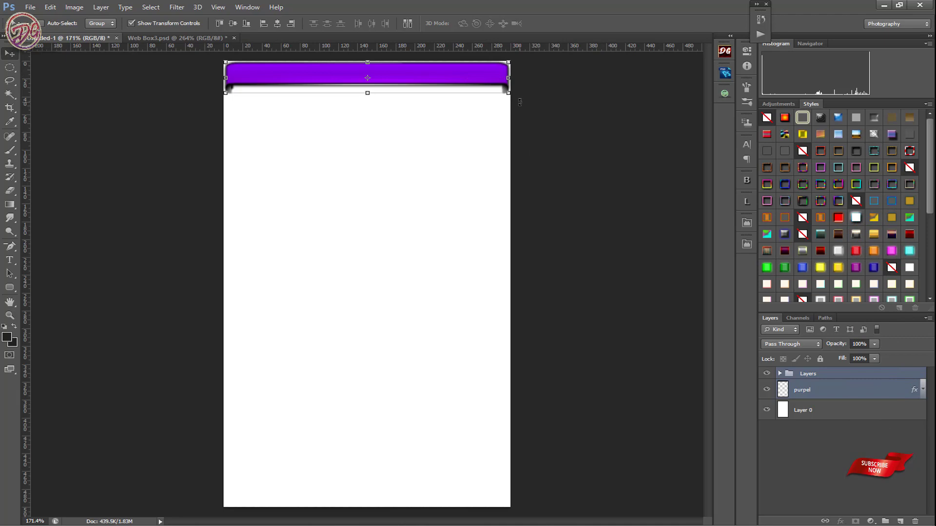
Hide Layer 0 and draw a dark rectangle covering the page below the ribbon.
left_click(767, 410)
left_click(813, 412)
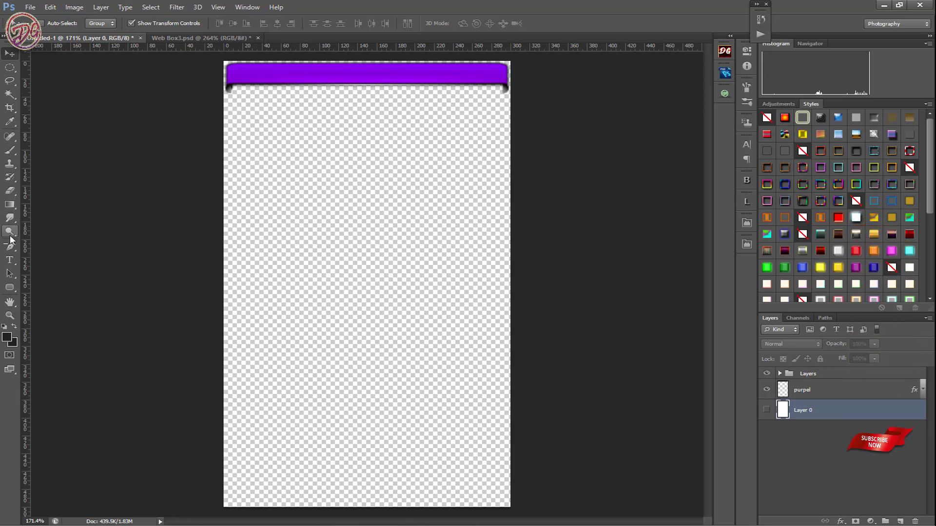
left_click(10, 288)
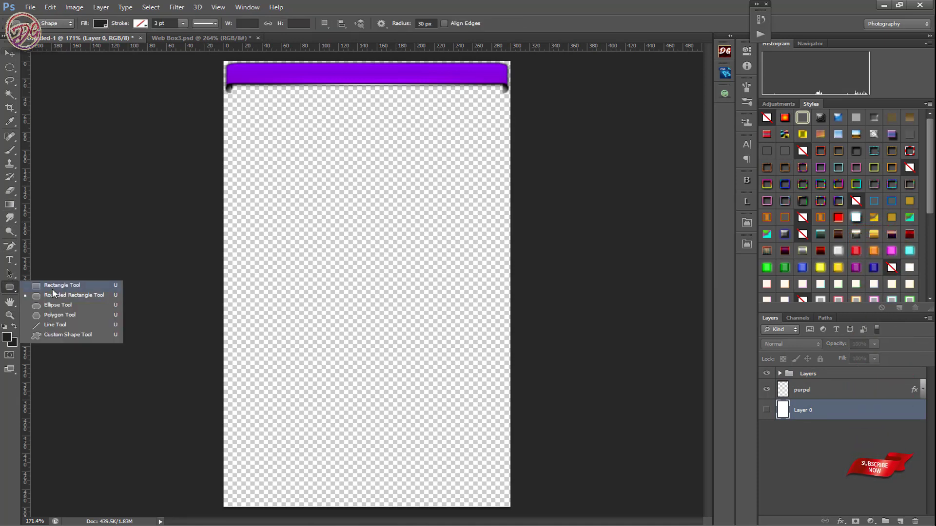
left_click(52, 288)
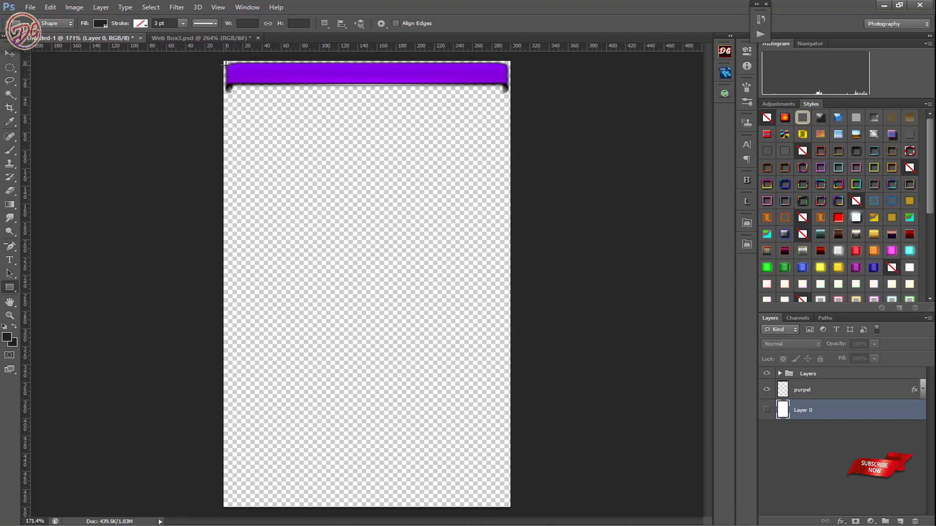
mouse_move(227, 66)
left_mouse_down()
mouse_move(346, 336)
mouse_move(397, 382)
mouse_move(460, 477)
mouse_move(502, 504)
left_mouse_up()
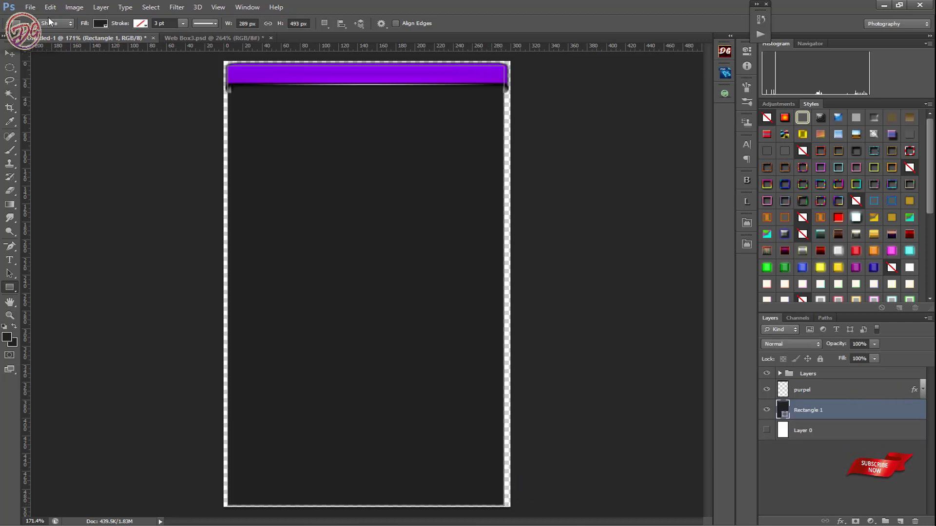
Switch to the Move tool and select the dark rectangle layer.
left_click(8, 49)
left_click(111, 100)
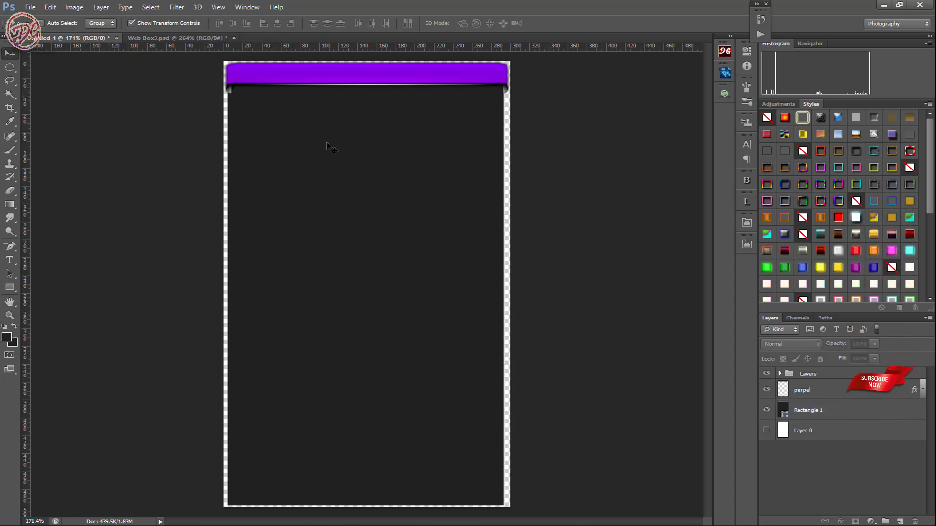
left_click(307, 152)
scroll(306, 156, "up", 4)
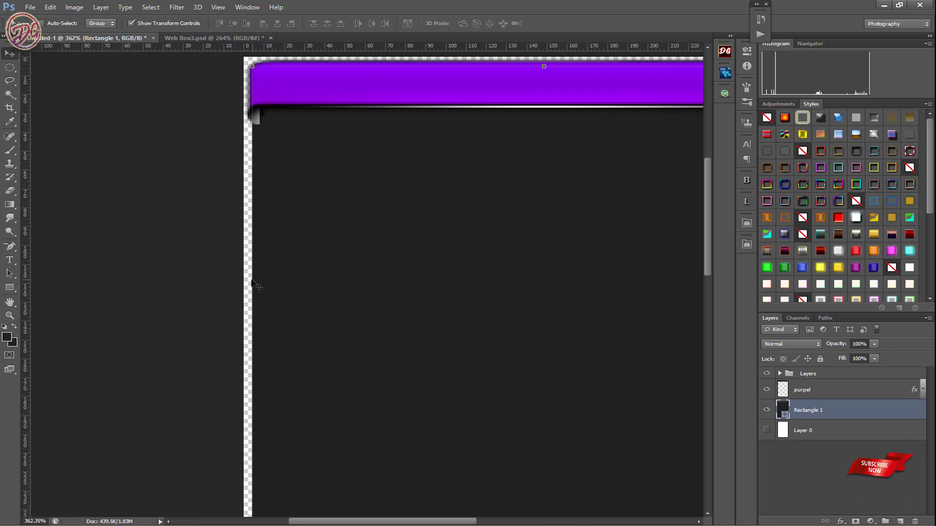
Pull the rectangle's left edge inward a few pixels and apply the transform.
left_click_drag(251, 281, 257, 280)
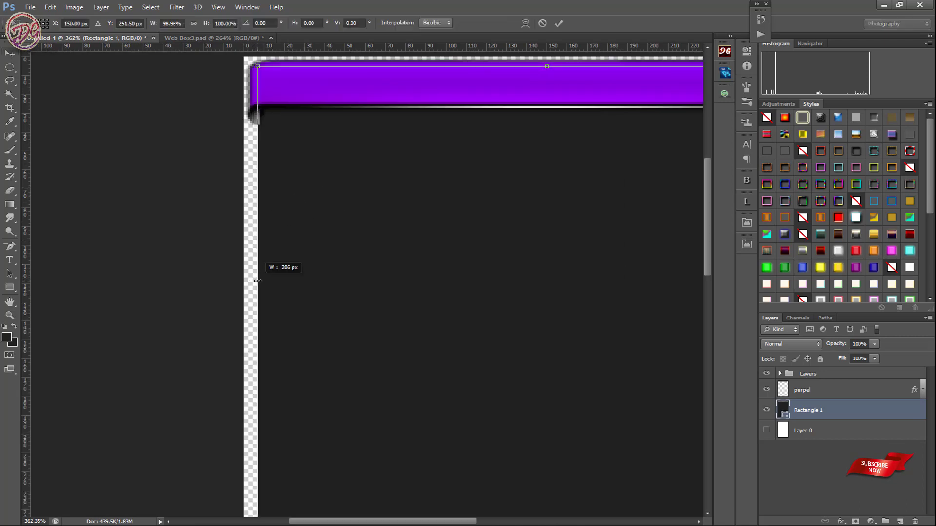
left_click_drag(256, 281, 259, 281)
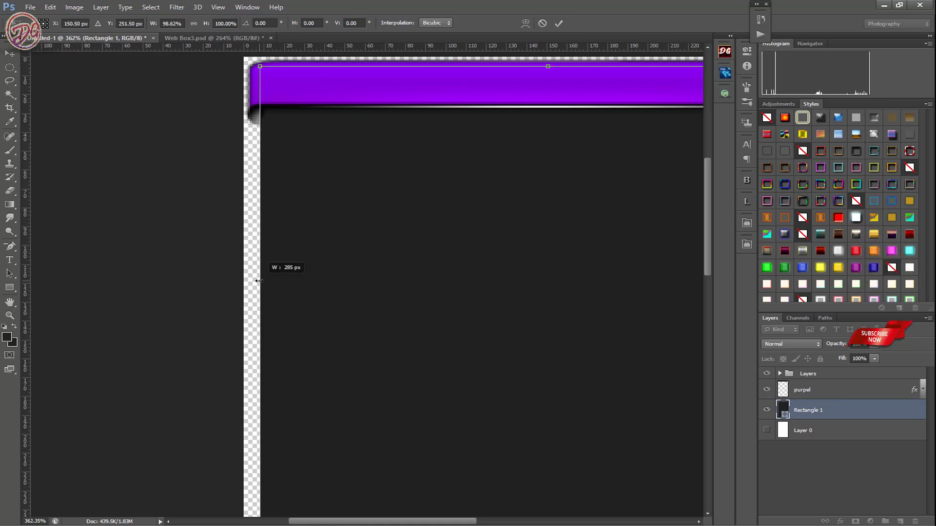
left_click(558, 23)
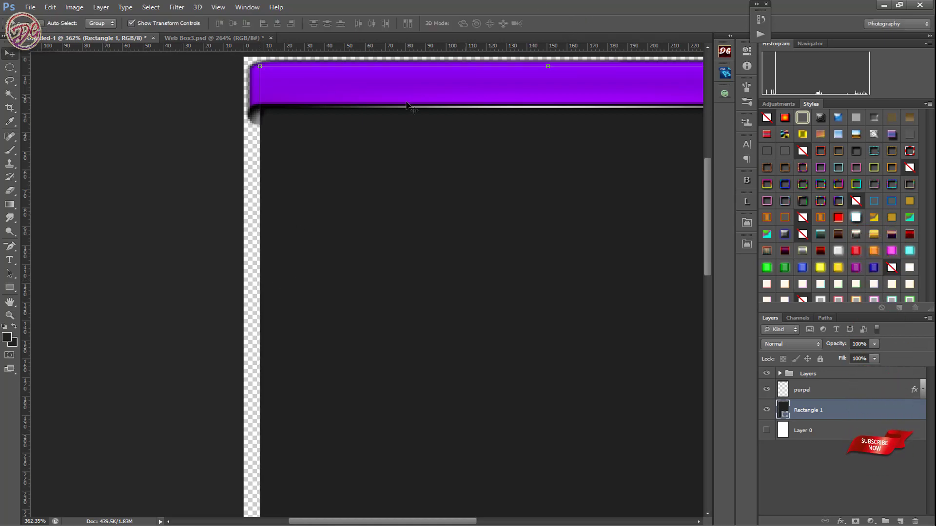
left_click(207, 133)
key("ctrl+0")
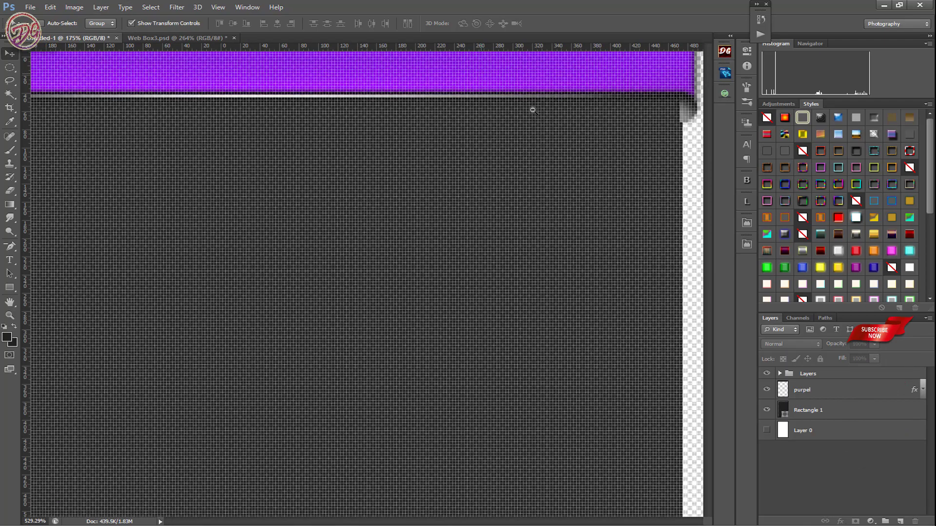
Pull the rectangle's right edge slightly inward and refit the page on screen.
left_click_drag(491, 79, 582, 197)
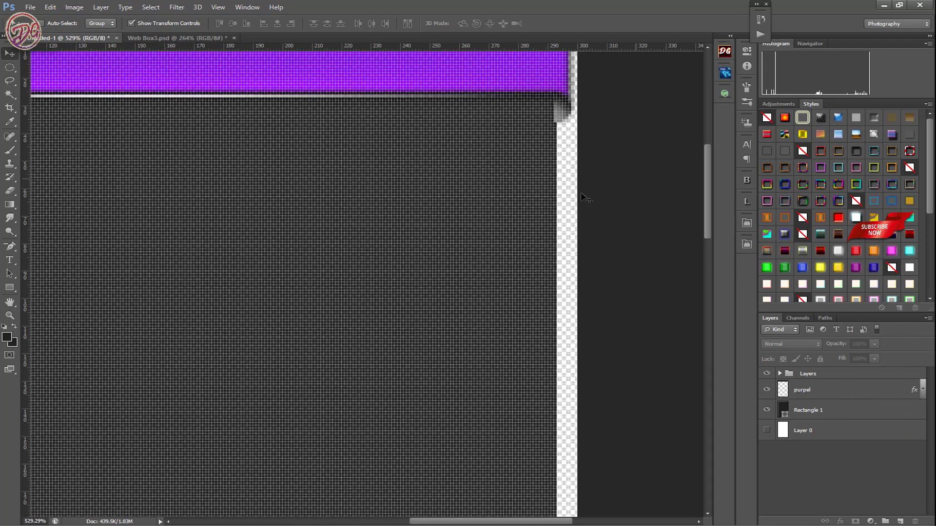
left_click(534, 199)
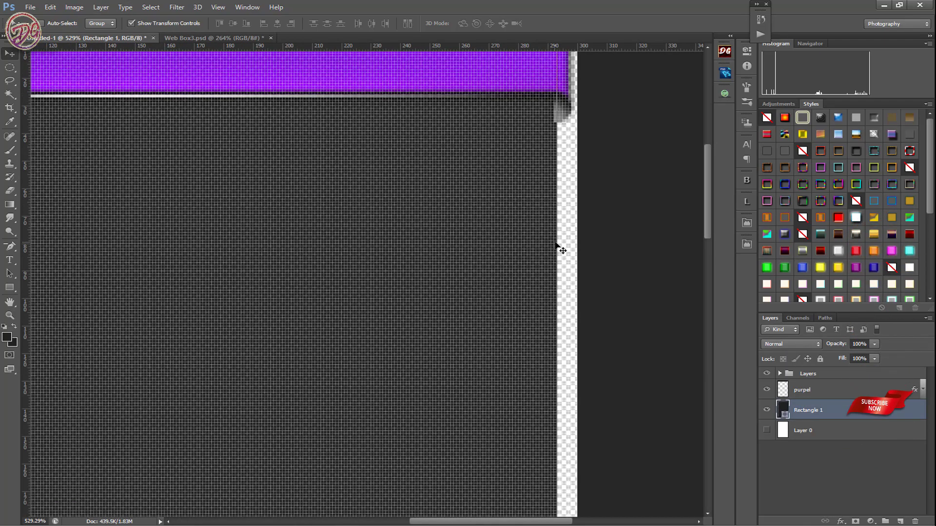
key("ctrl+t")
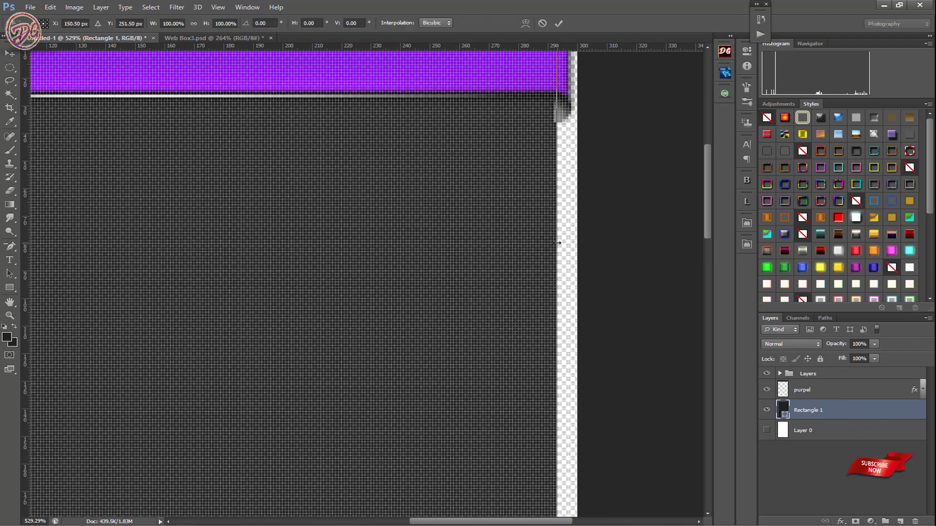
left_click_drag(556, 243, 552, 243)
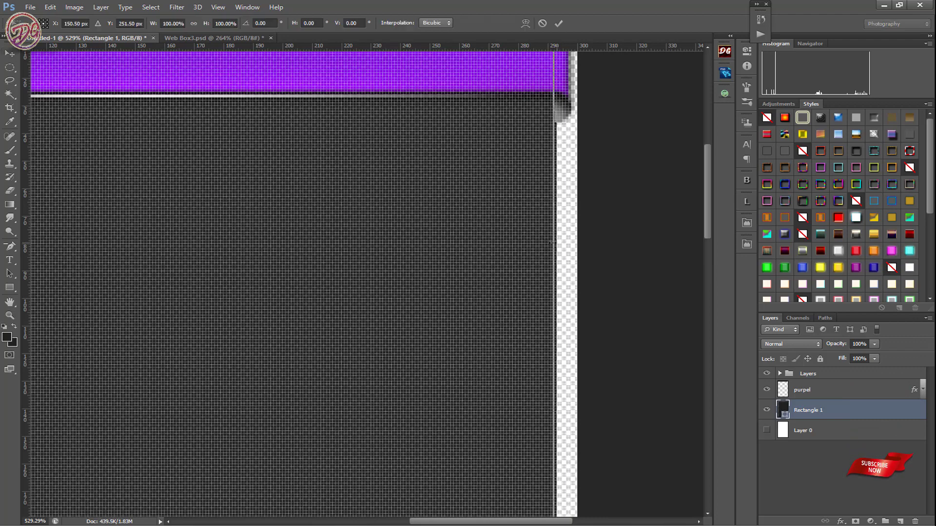
left_click(558, 23)
left_click(608, 108)
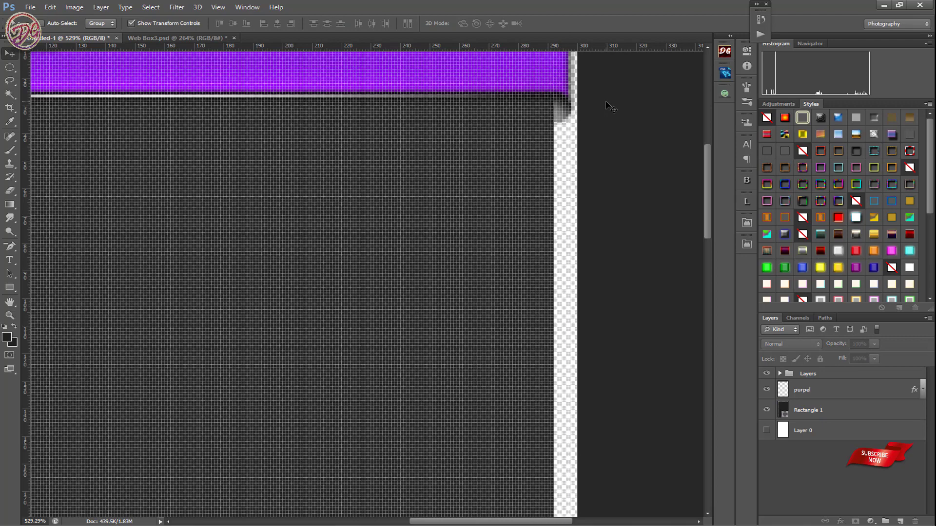
key("ctrl+0")
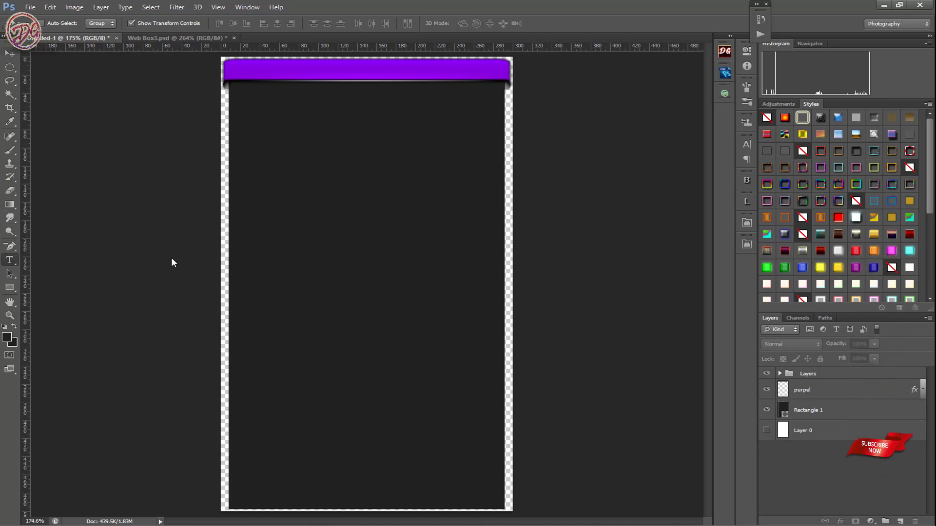
Set the 'DG Photoshop Pro' title text to Arial Bold Italic.
key("t")
left_click(282, 242)
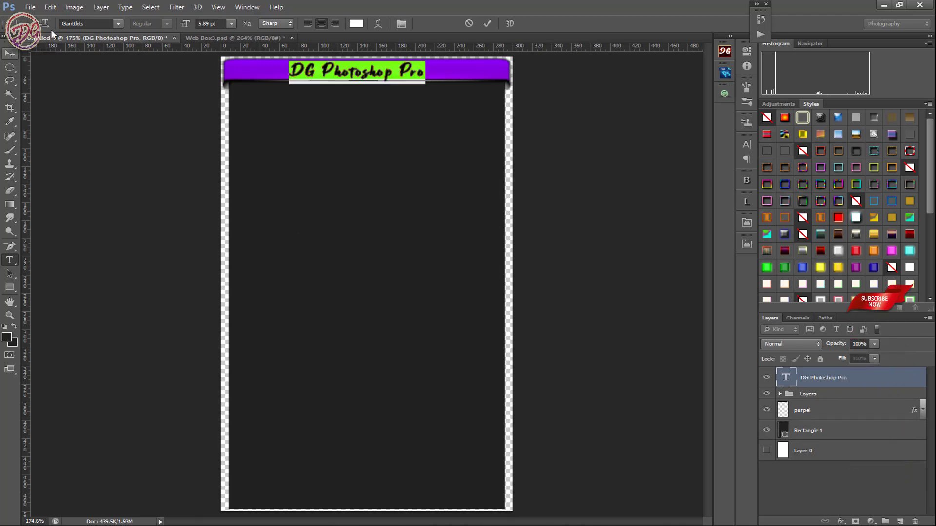
left_click(118, 23)
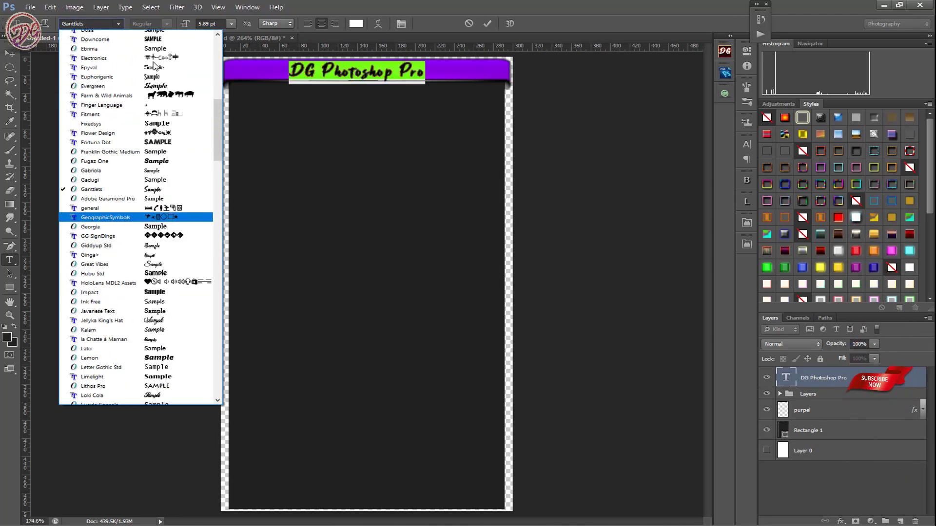
type("Arial")
key("Return")
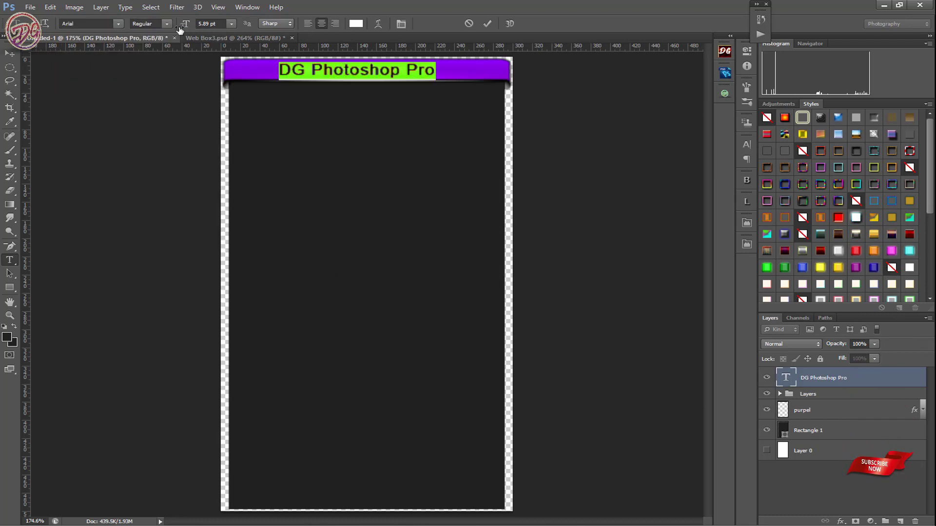
left_click(171, 25)
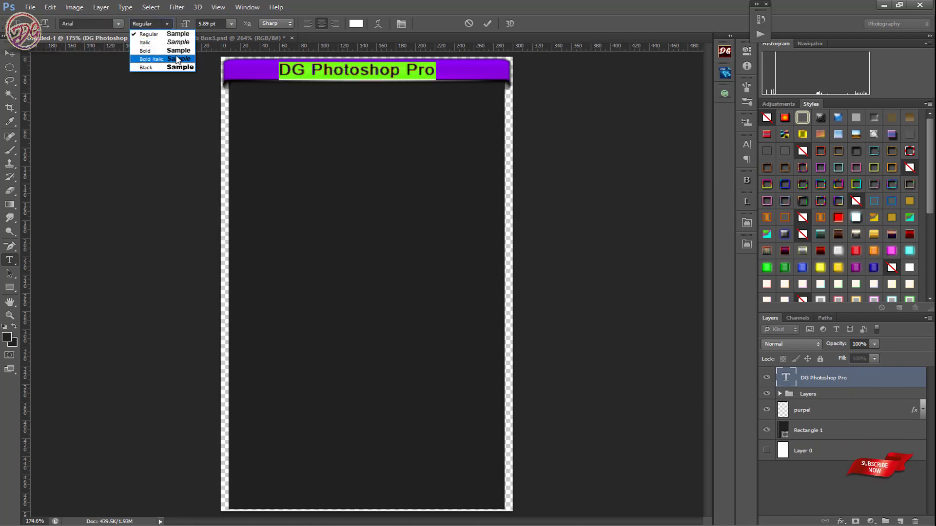
left_click(485, 24)
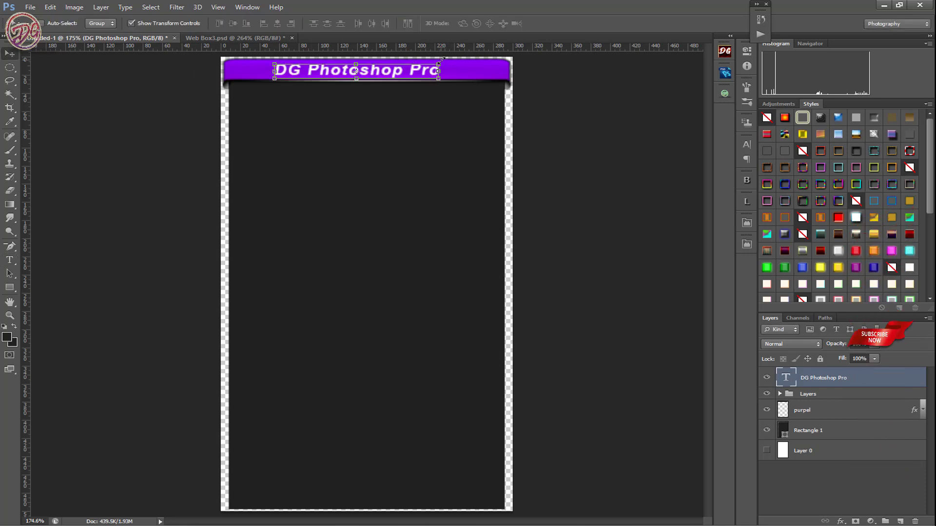
Enlarge the title and nudge it right to centre it on the ribbon.
key("ctrl+t")
left_click_drag(440, 61, 471, 55)
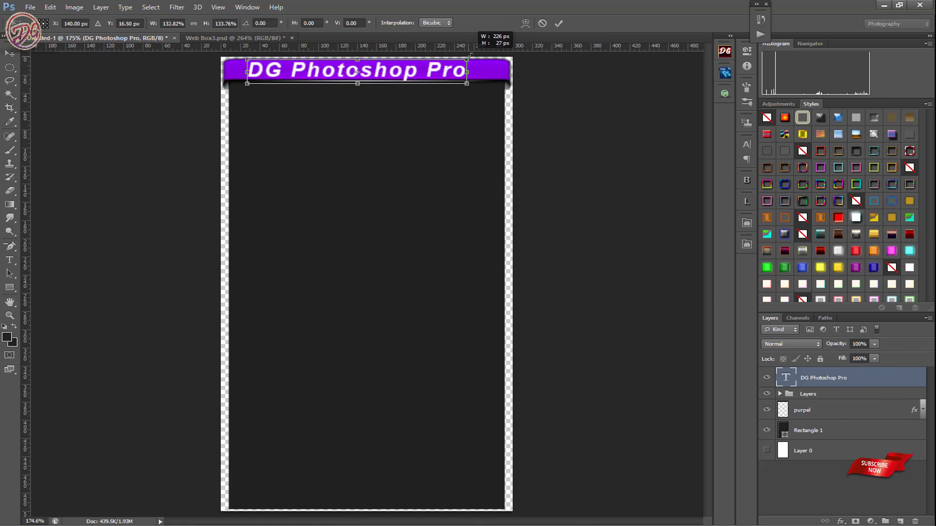
left_click(560, 24)
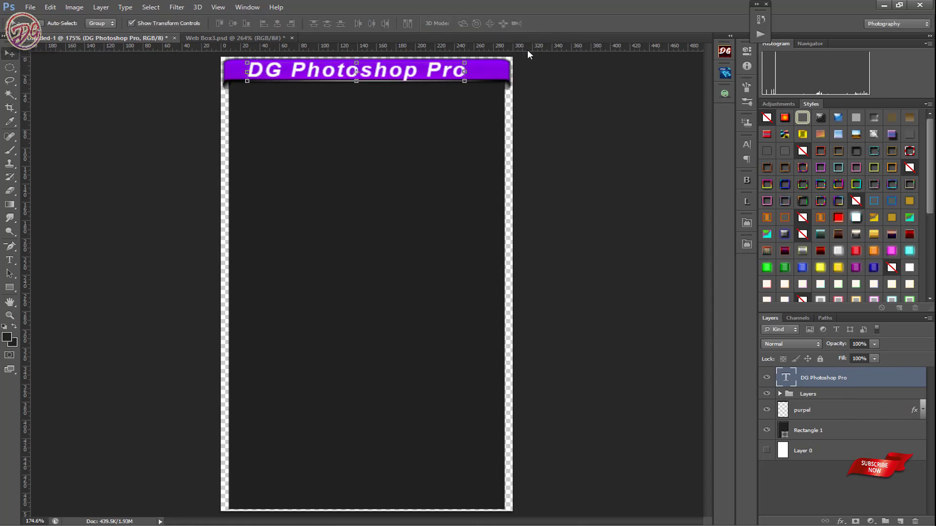
key("Right")
key("Right")
key("Right")
key("Right")
key("Right")
key("Right")
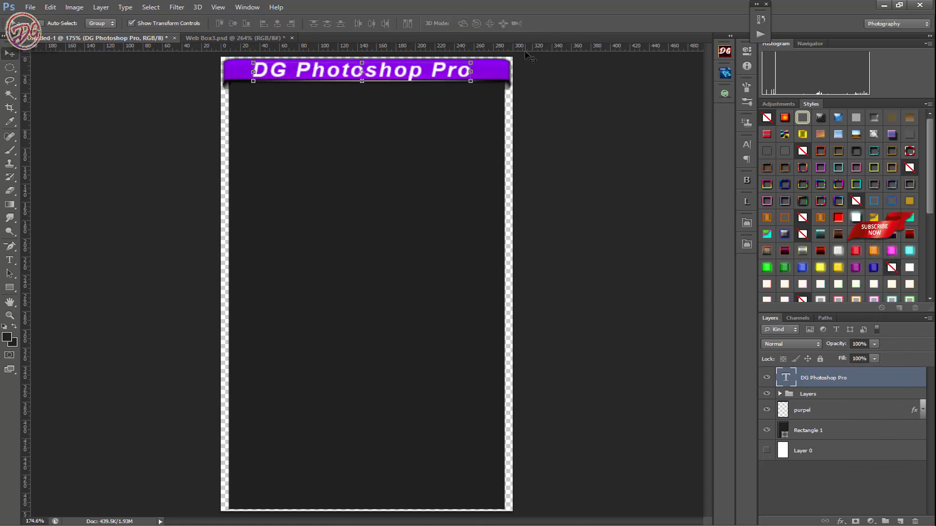
key("Right")
key("Right")
key("Right")
left_click(556, 98)
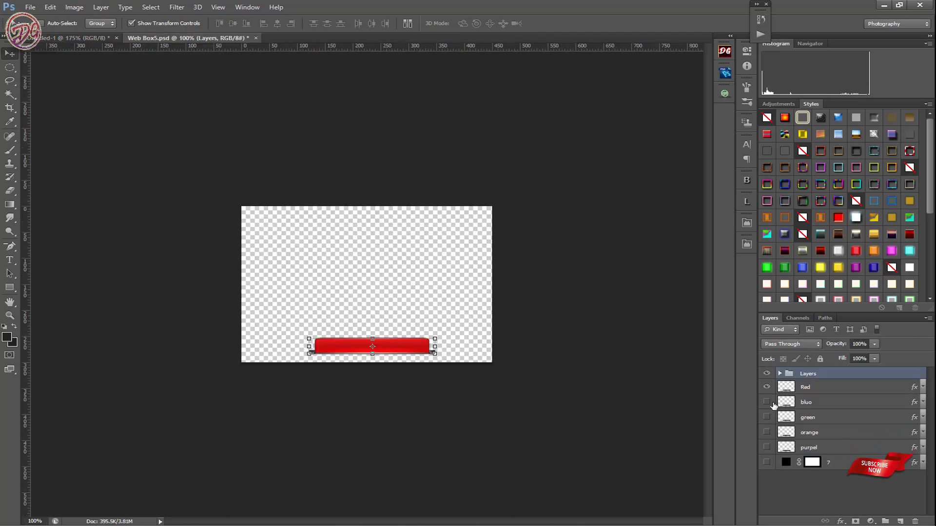
In Web Box5, hide the red and blue buttons and select the visible purpel layer with its group.
left_click(767, 387)
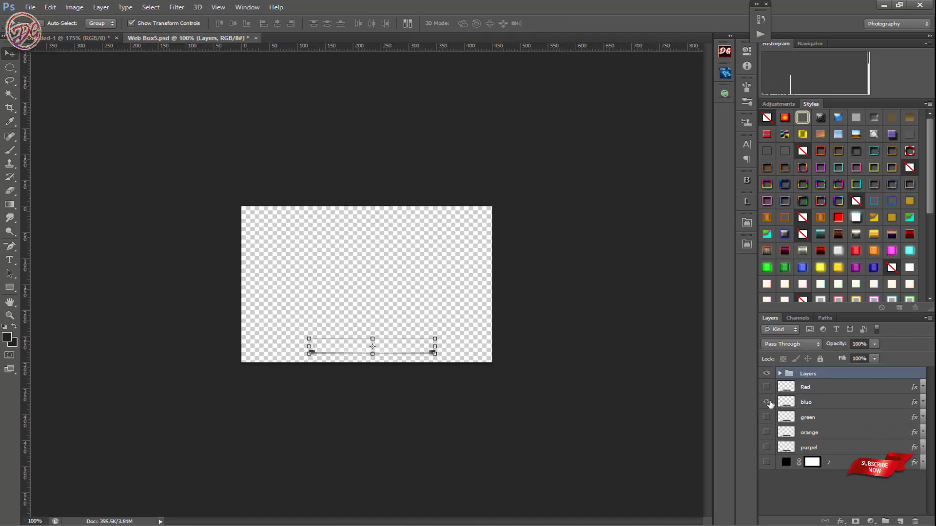
left_click(767, 402)
left_click(767, 448)
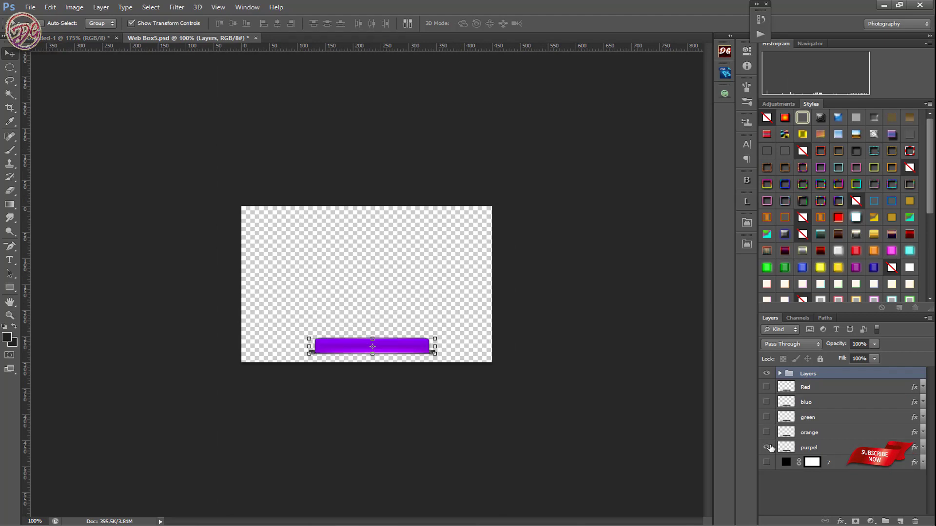
left_click(812, 445)
left_click(810, 375, "ctrl")
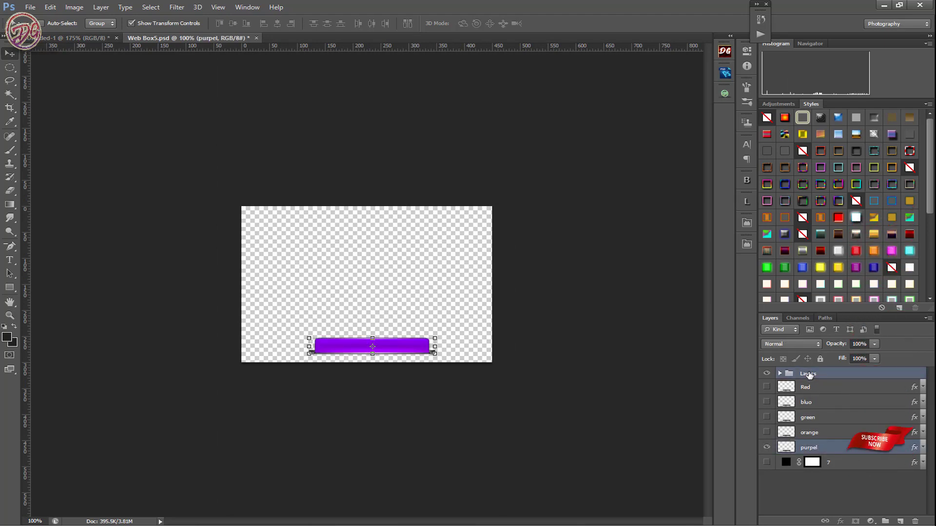
mouse_move(397, 347)
left_mouse_down()
mouse_move(96, 35)
mouse_move(282, 312)
left_mouse_up()
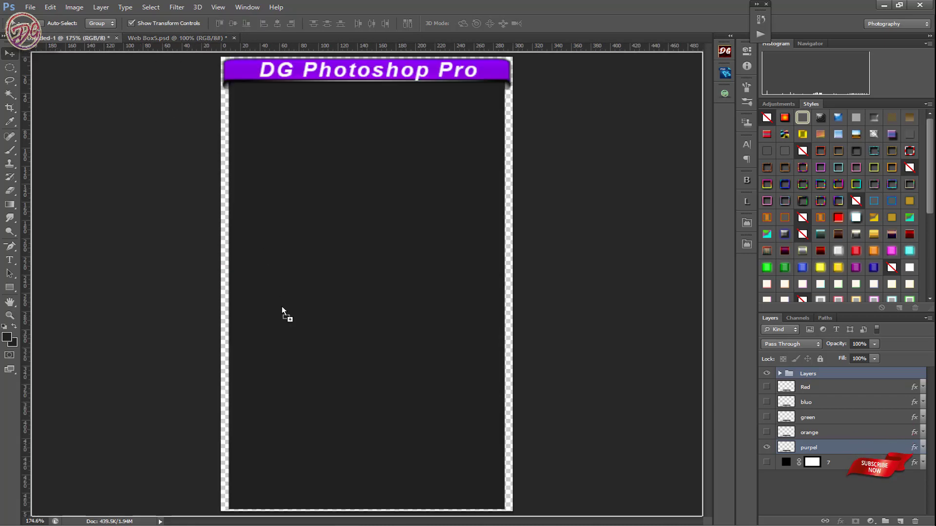
mouse_move(350, 478)
left_mouse_down()
mouse_move(449, 505)
mouse_move(438, 498)
left_mouse_up()
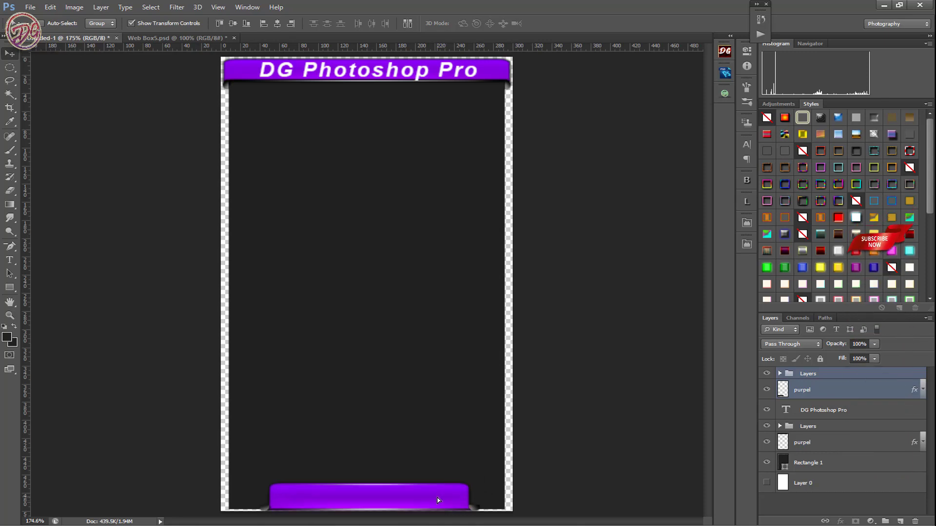
left_click(579, 195)
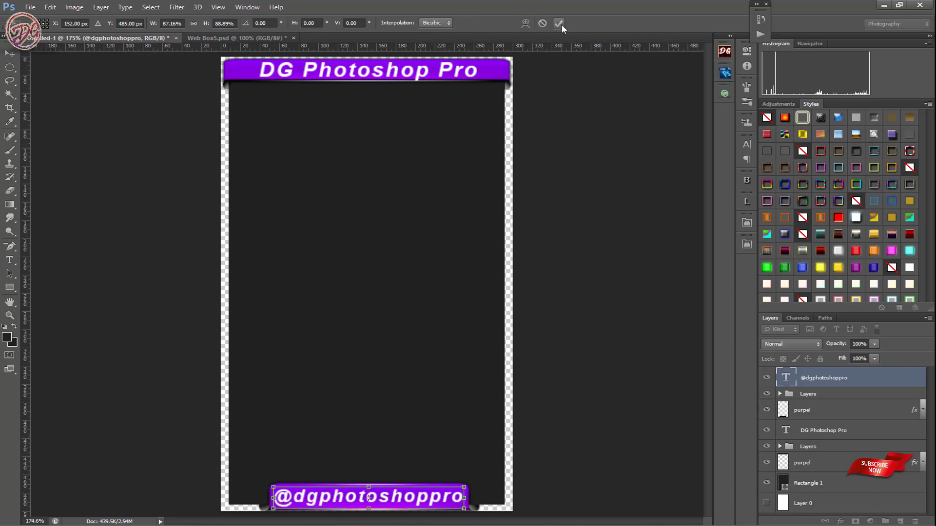
left_click(560, 25)
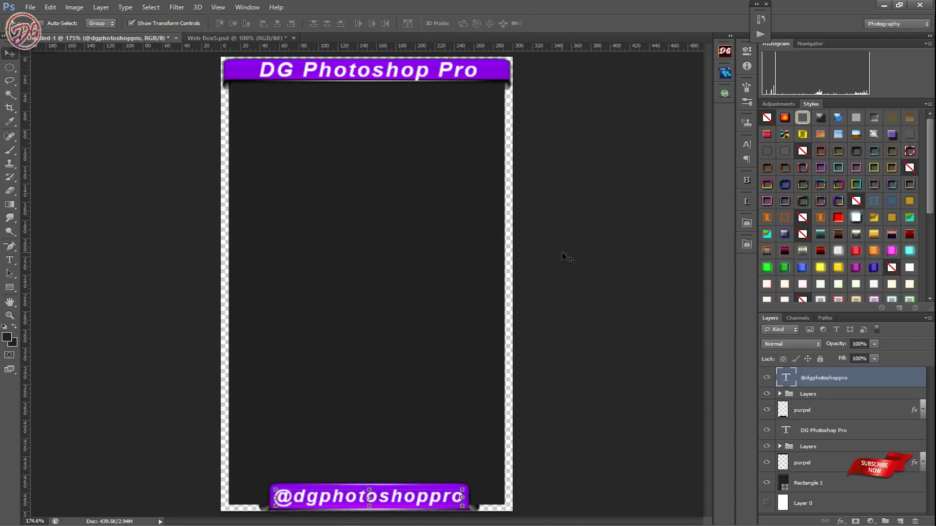
left_click(569, 284)
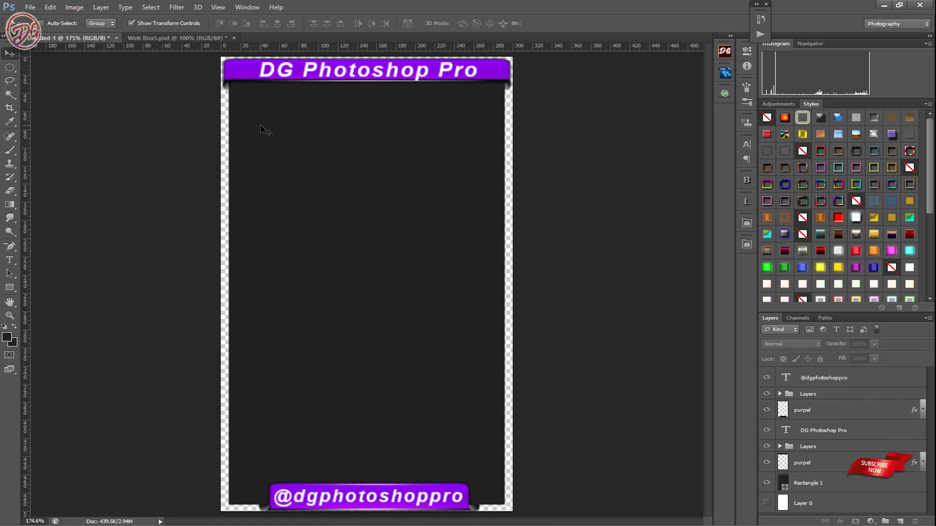
left_click(10, 287)
Draw a tall, thin 5 px rectangle down the panel and fill it red.
left_click(49, 289)
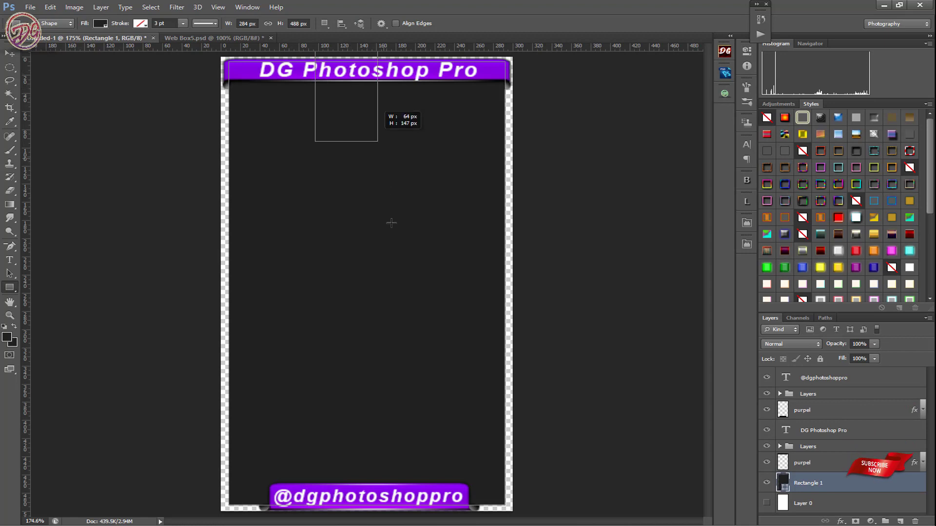
left_click_drag(391, 223, 376, 488)
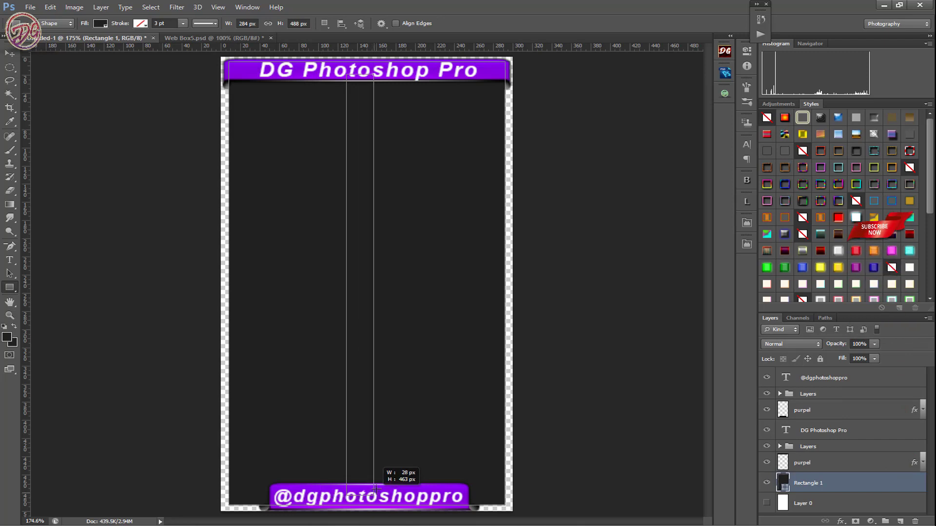
left_click_drag(376, 489, 350, 507)
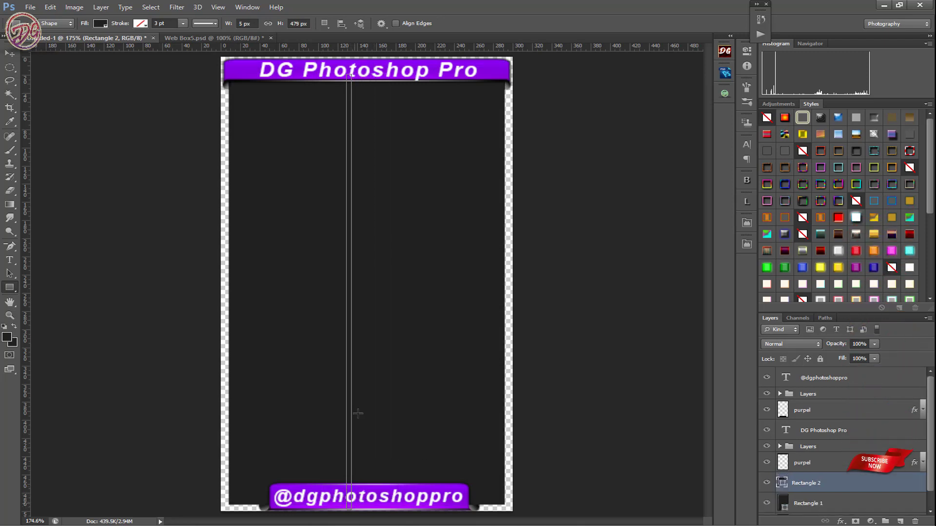
double_click(780, 483)
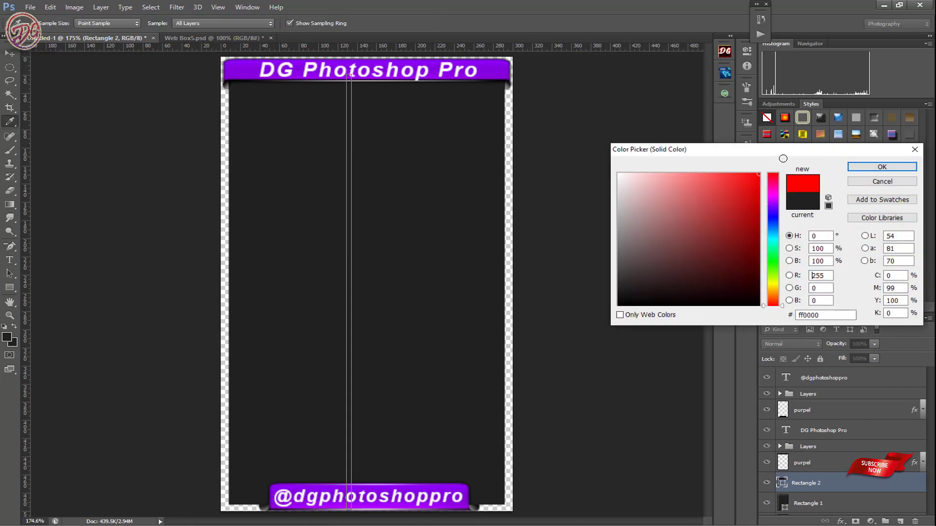
left_click(856, 165)
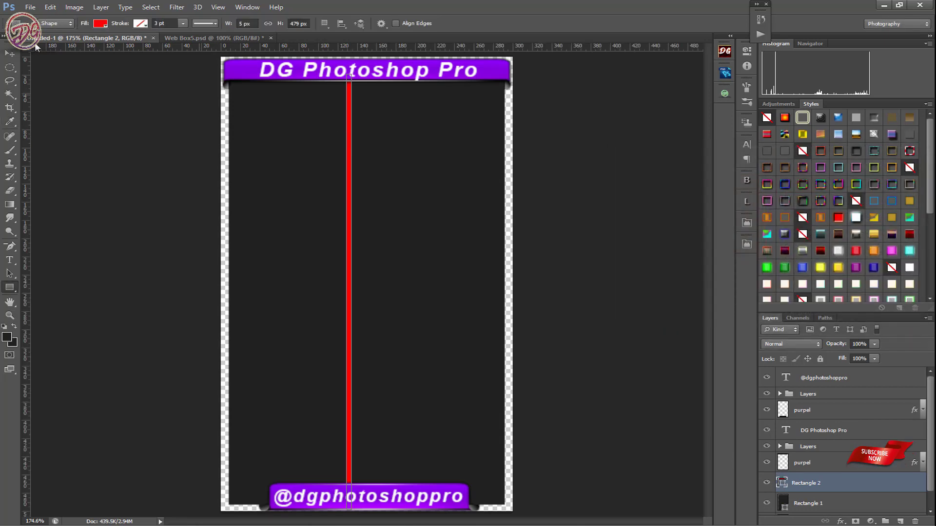
Centre the red line on the panel and hide its layer.
key("v")
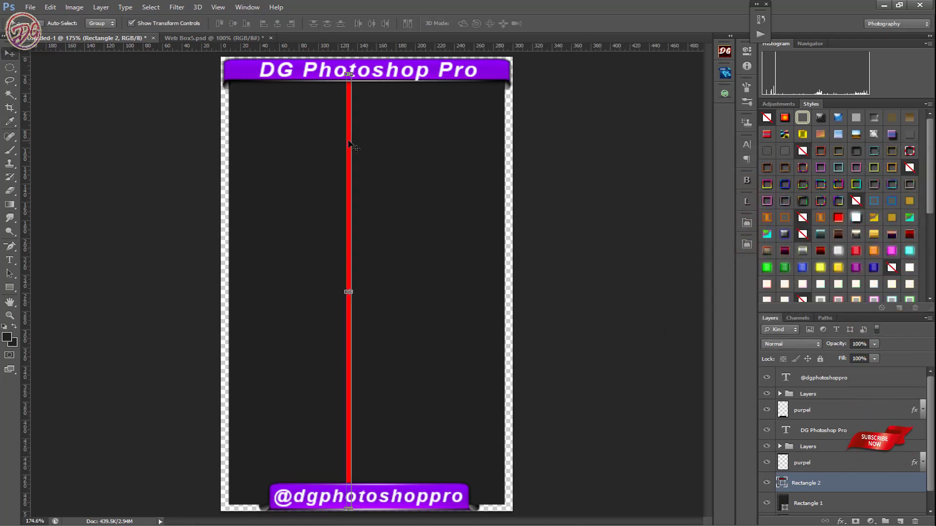
left_click_drag(352, 145, 370, 147)
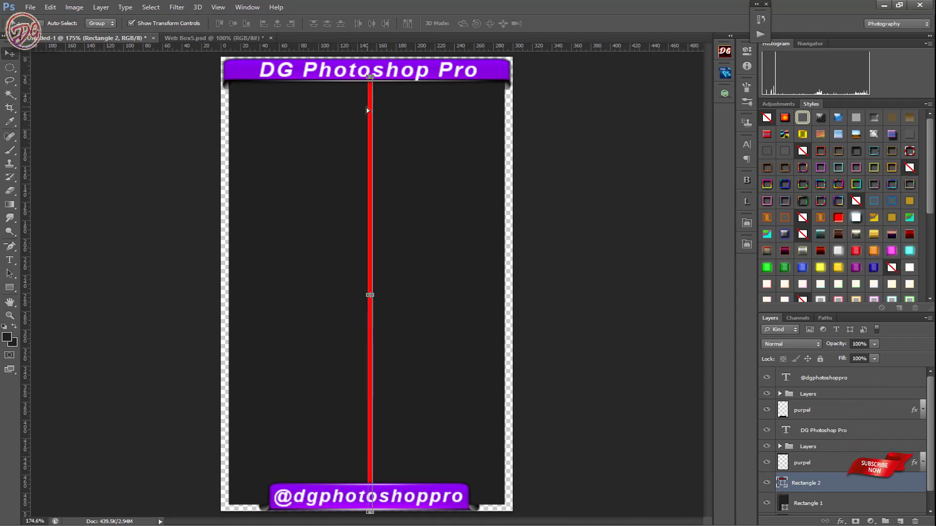
left_click_drag(368, 110, 363, 110)
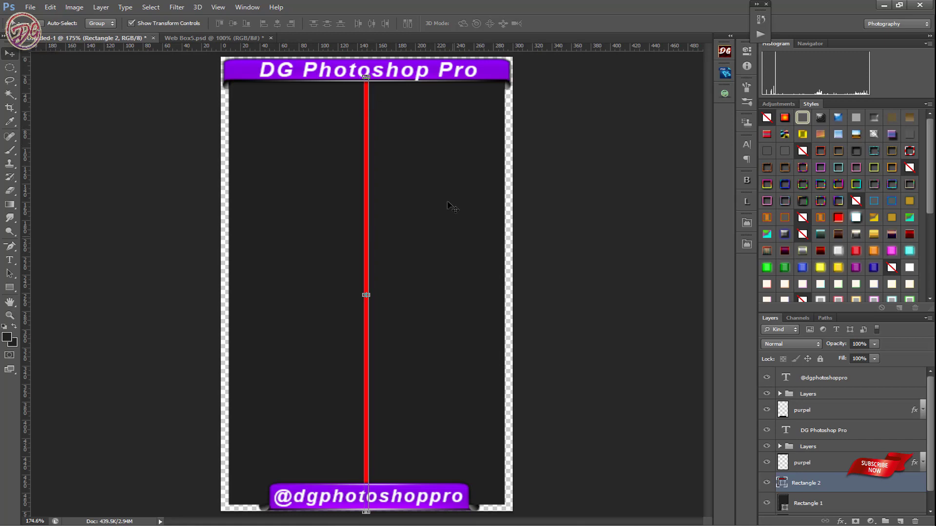
left_click(535, 214)
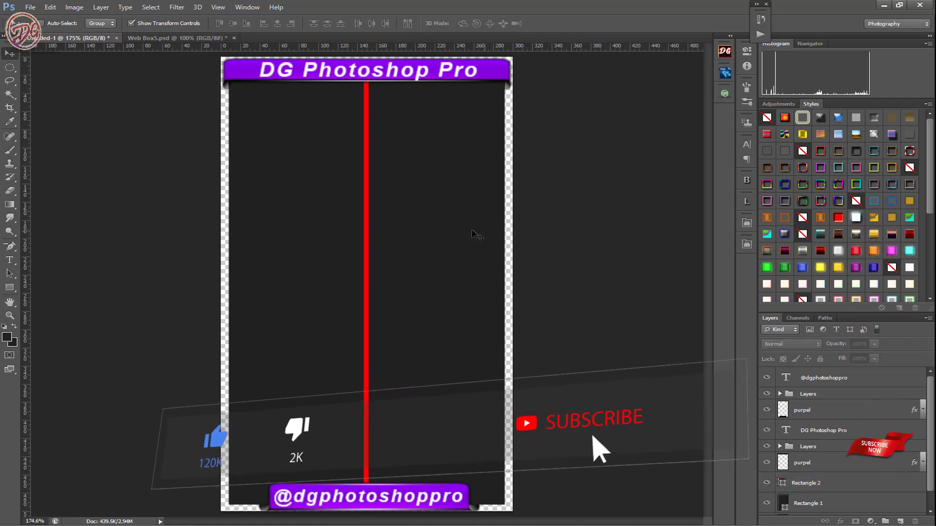
left_click(368, 204)
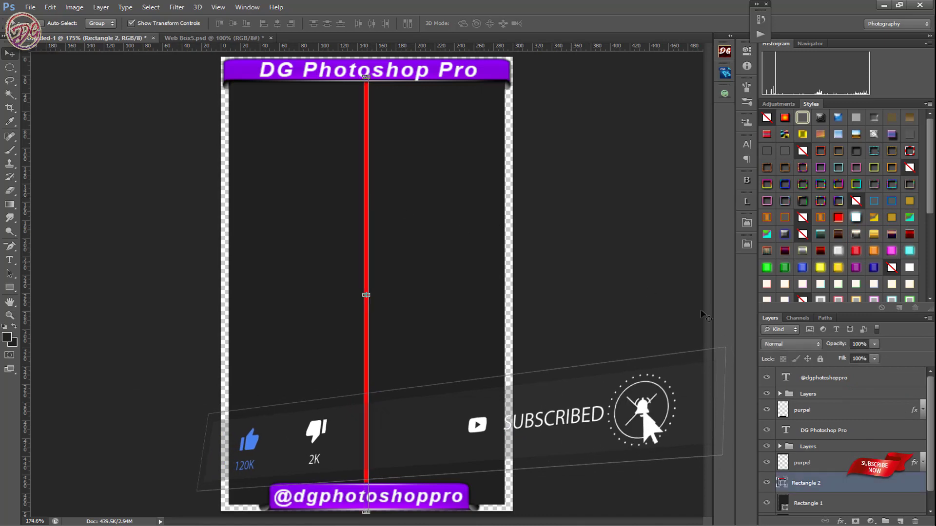
left_click(767, 484)
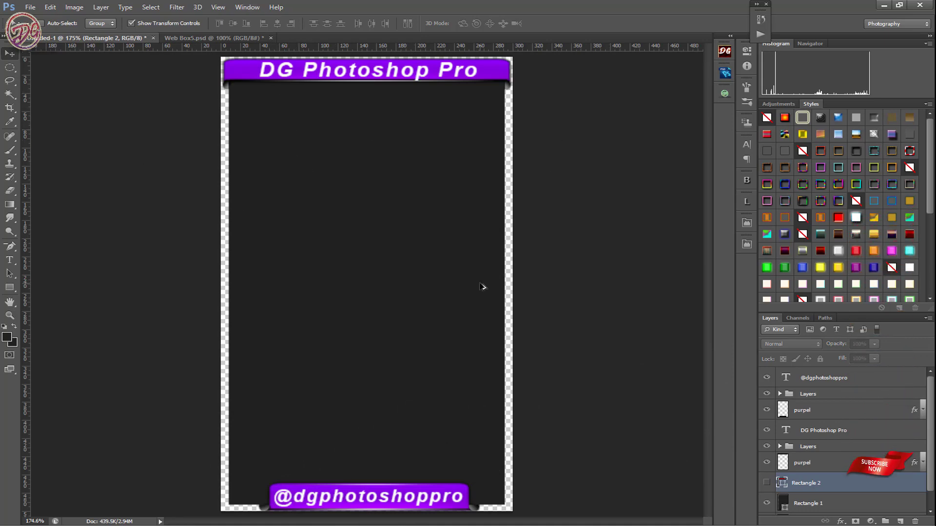
key("ctrl+shift+s")
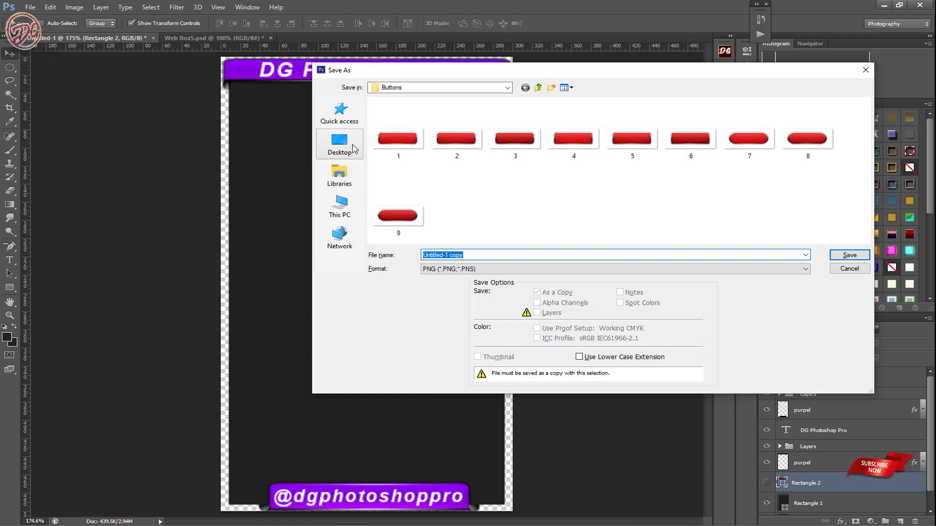
Save the panel artwork as a PNG named BG in the Buttons folder with default PNG options.
left_click(488, 254)
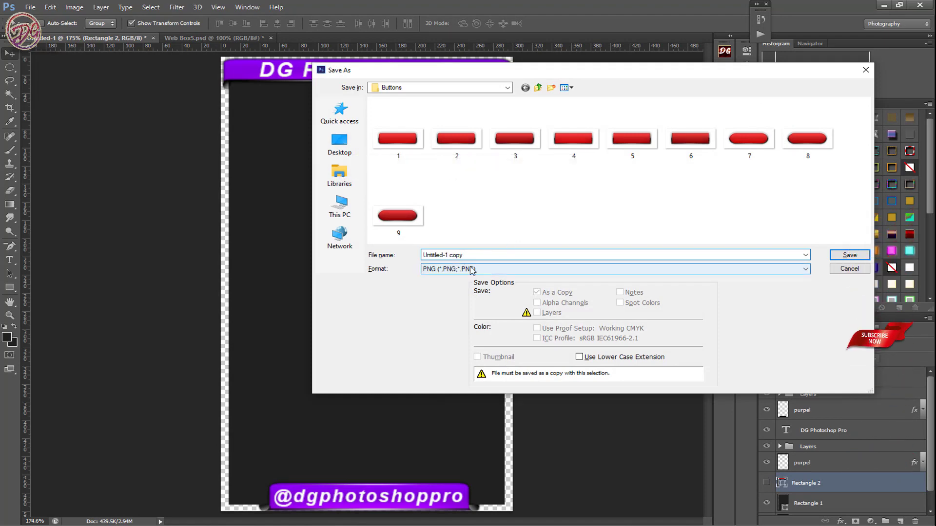
left_click(472, 269)
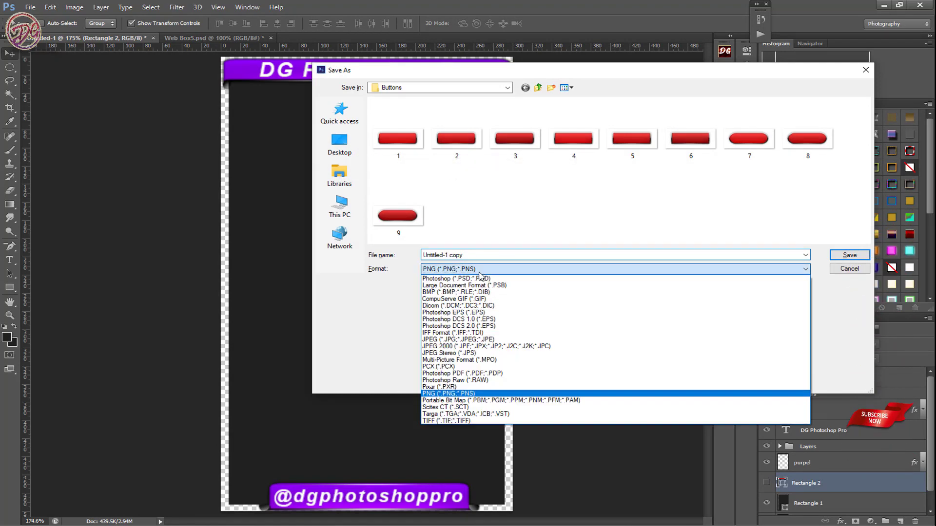
left_click(453, 394)
double_click(447, 256)
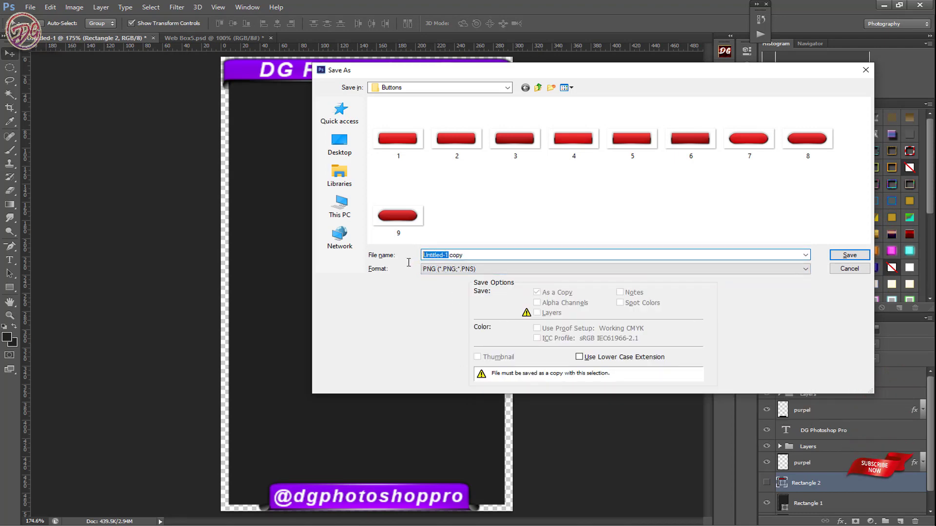
type("BG")
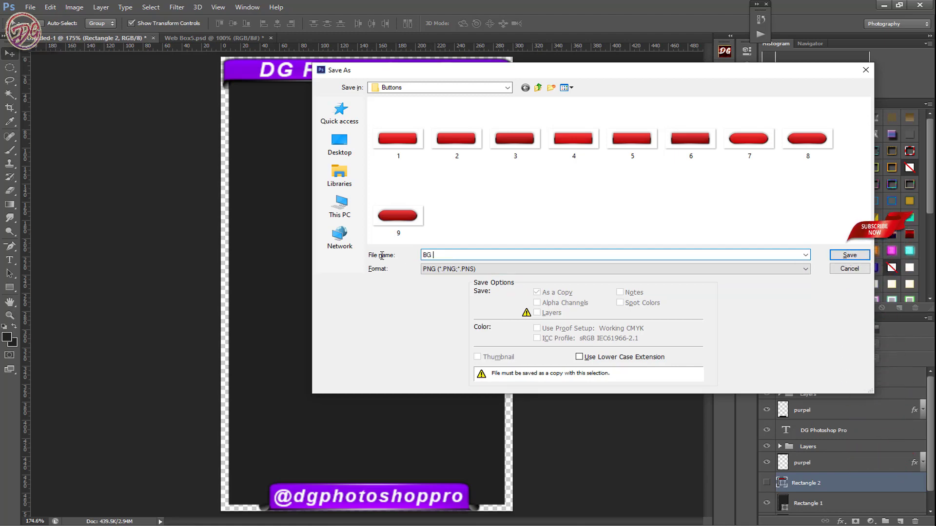
left_click(850, 255)
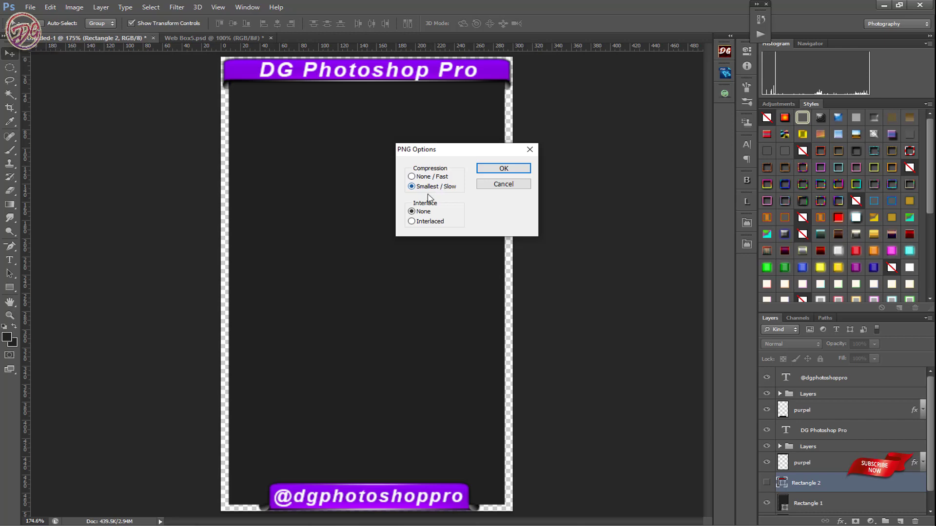
left_click(502, 169)
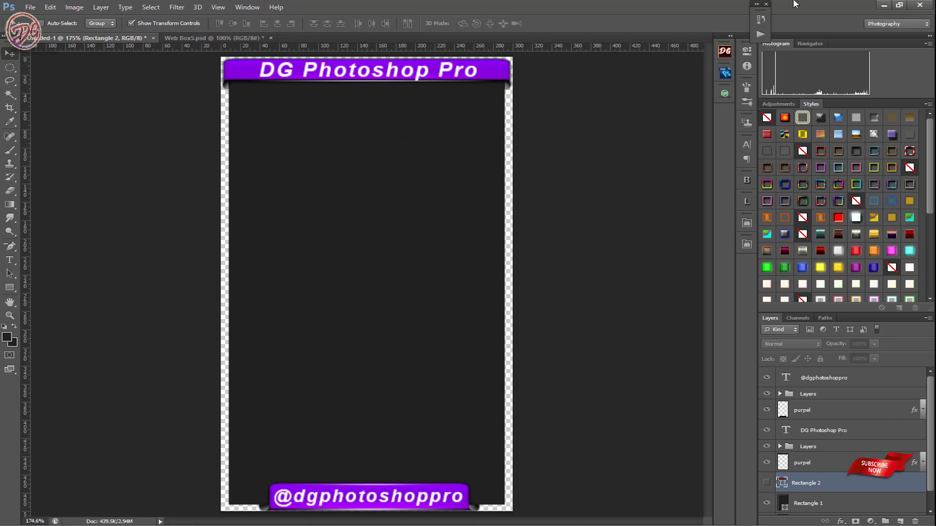
left_click(882, 5)
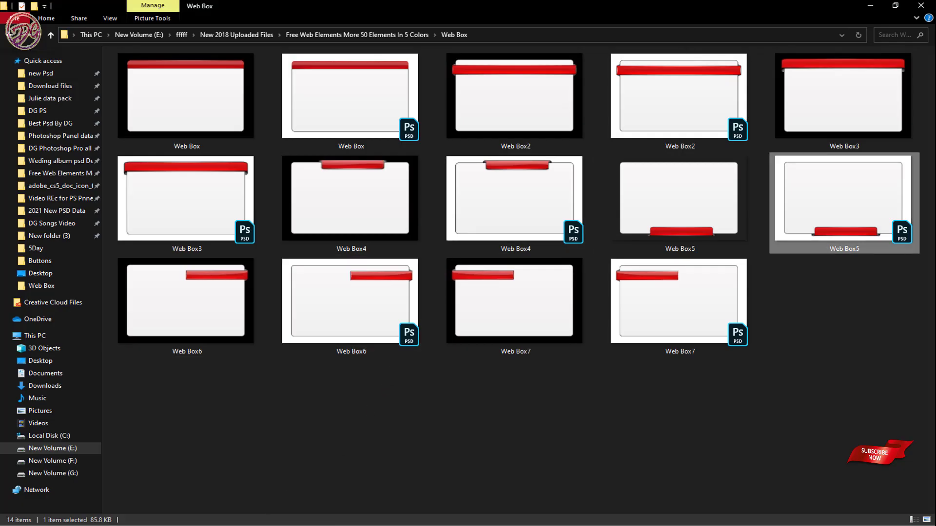
left_click(363, 518)
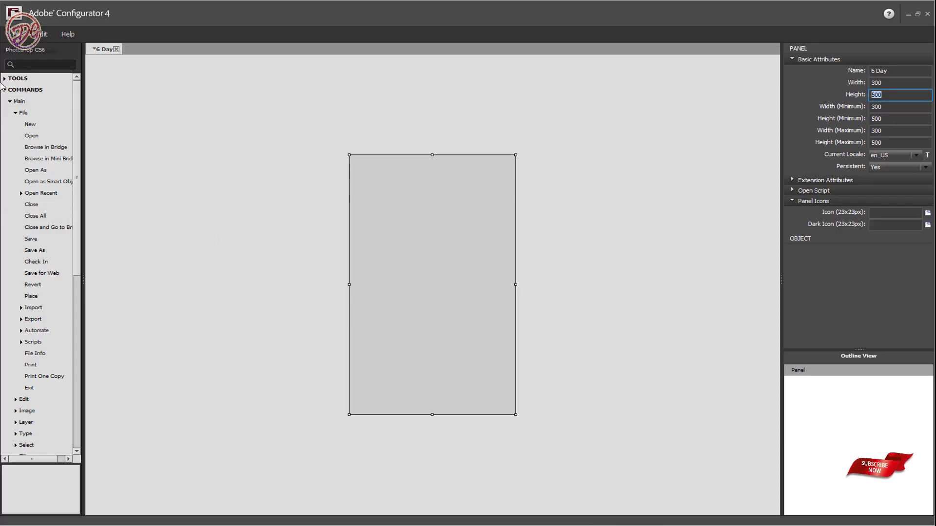
Drag a Script element from ACTION/SCRIPT onto the 6 Day panel and stretch it to 300×500.
left_click(5, 91)
left_click(4, 113)
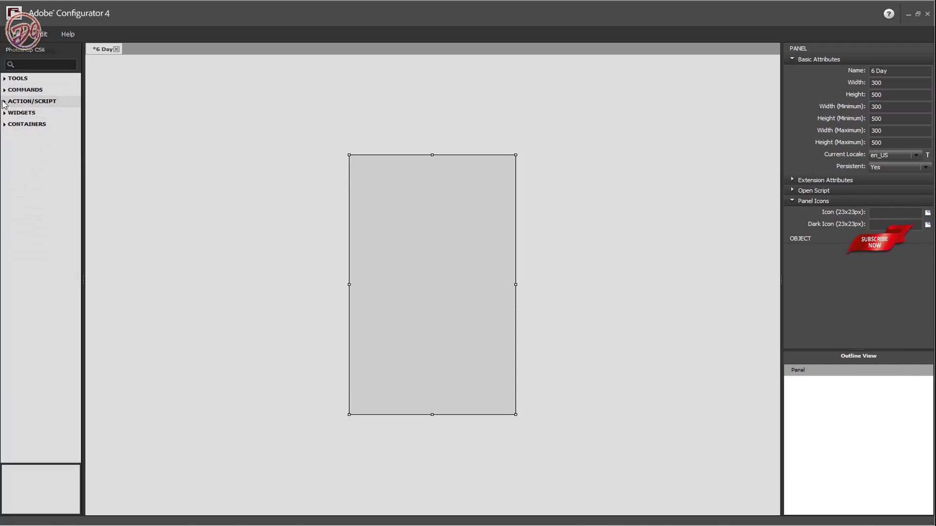
left_click(4, 102)
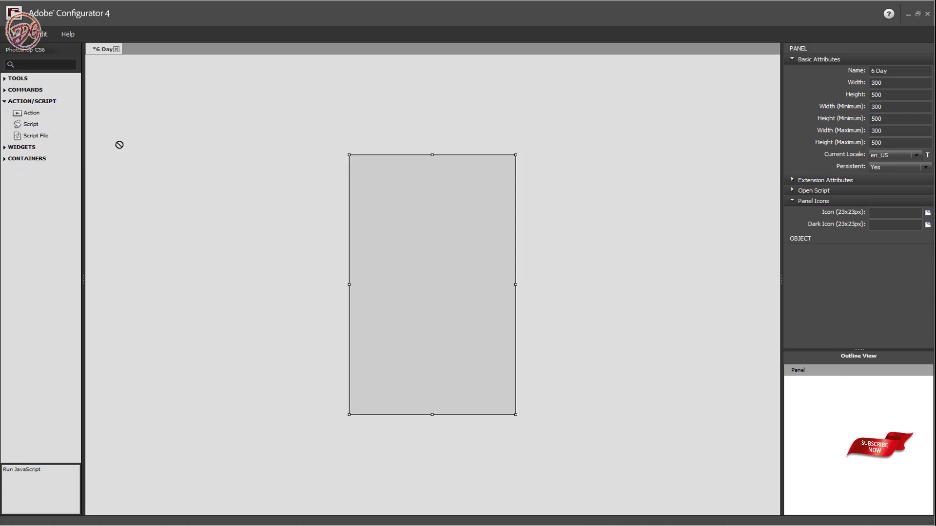
mouse_move(20, 125)
left_mouse_down()
mouse_move(431, 211)
mouse_move(423, 202)
left_mouse_up()
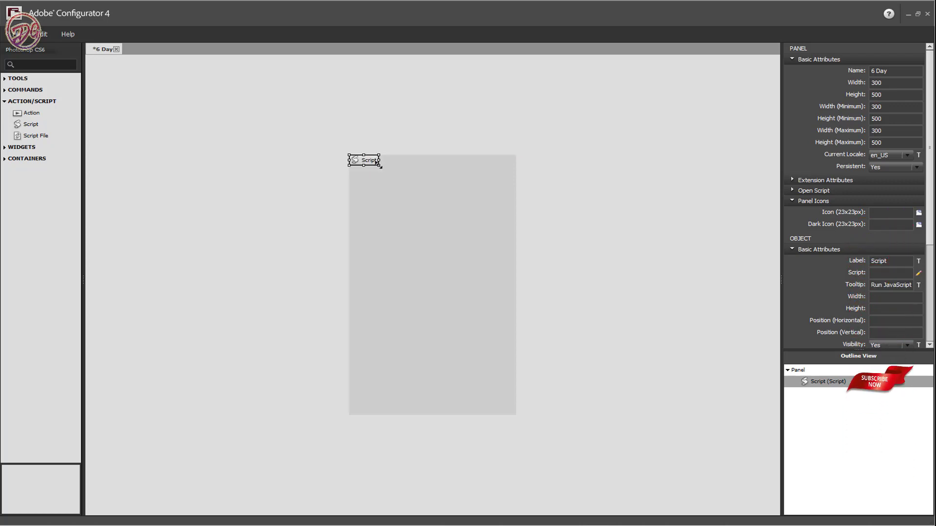
left_click_drag(379, 165, 517, 416)
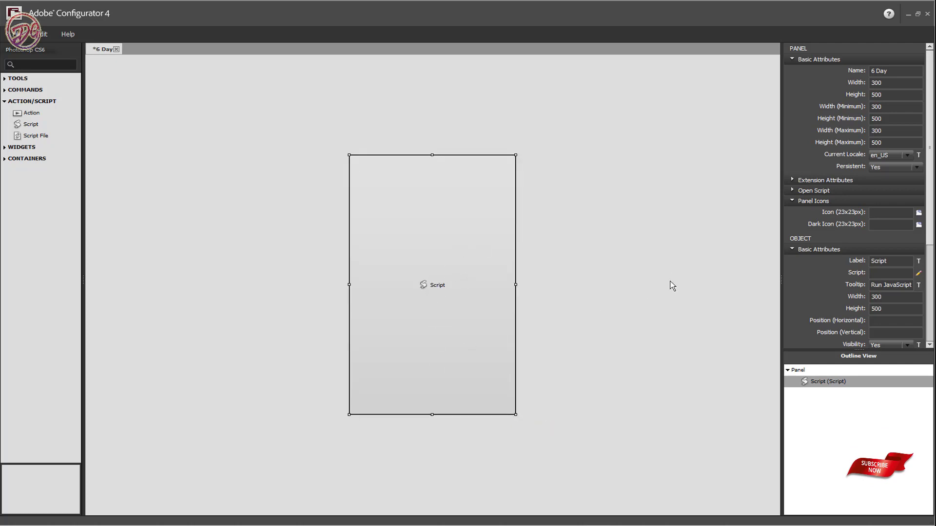
Set the Script element's Up Icon to BG.png from the Buttons folder.
left_click(791, 59)
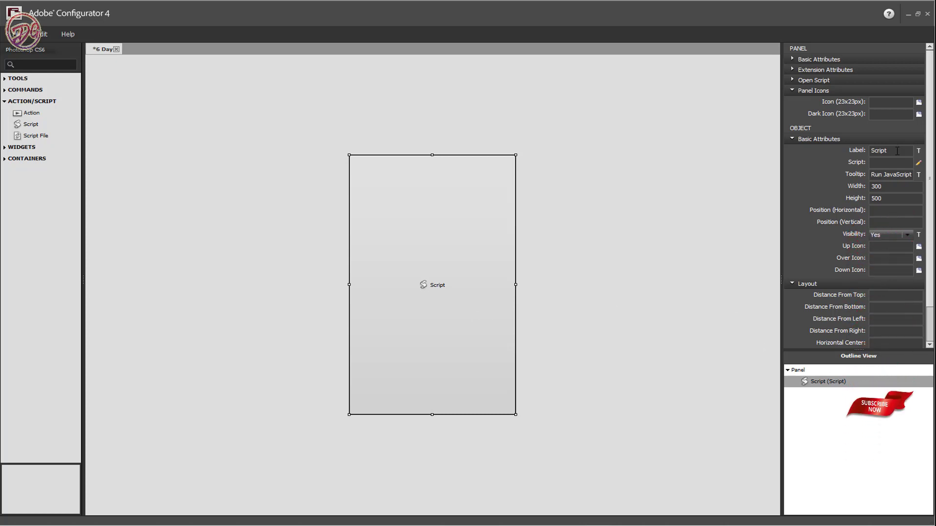
left_click(919, 248)
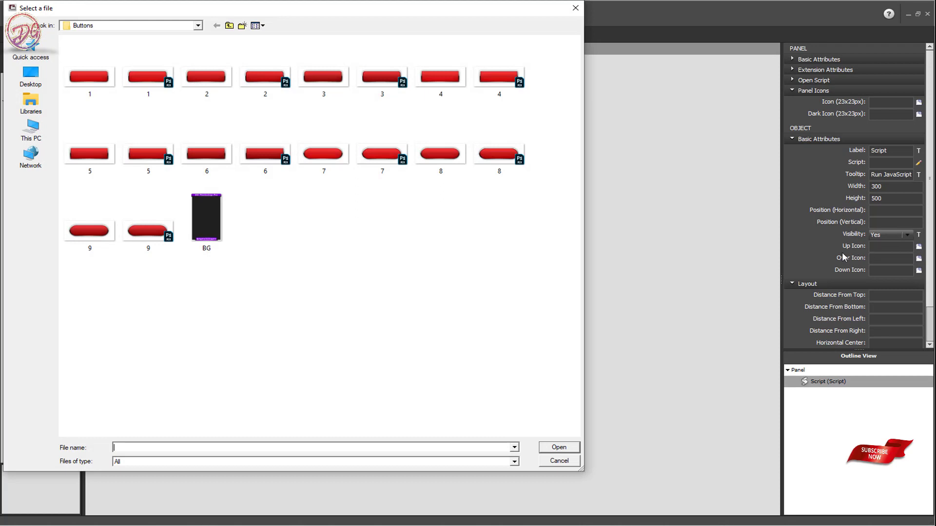
double_click(229, 208)
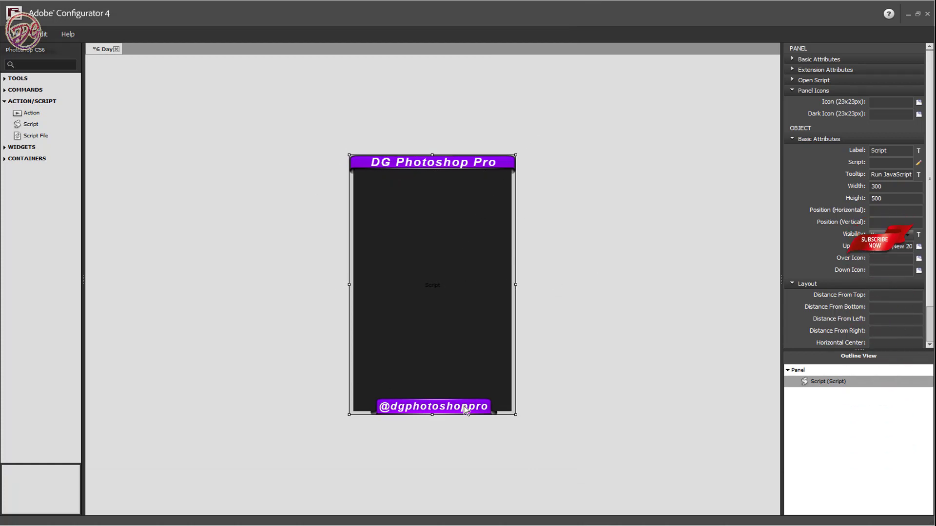
left_click(589, 239)
Blank out the Script element's 'Script' label and its tooltip so only the BG artwork shows.
left_click(438, 223)
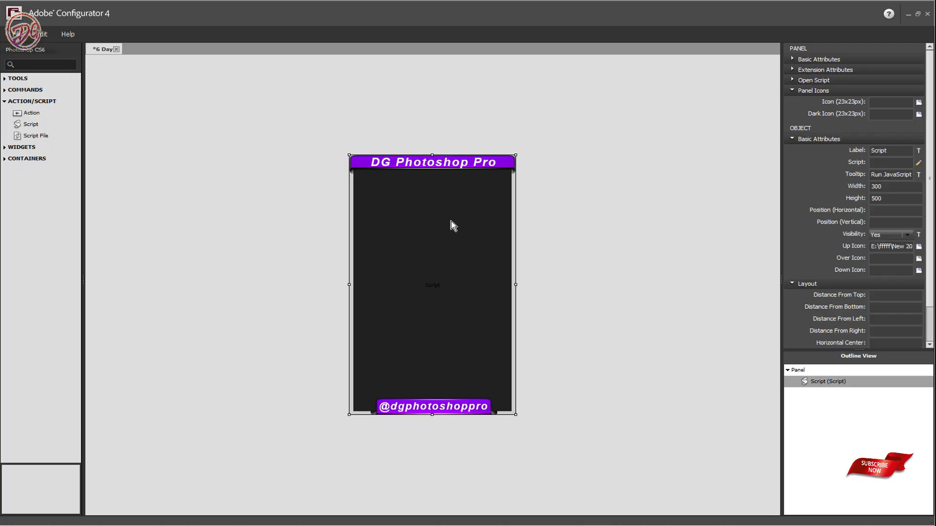
double_click(888, 150)
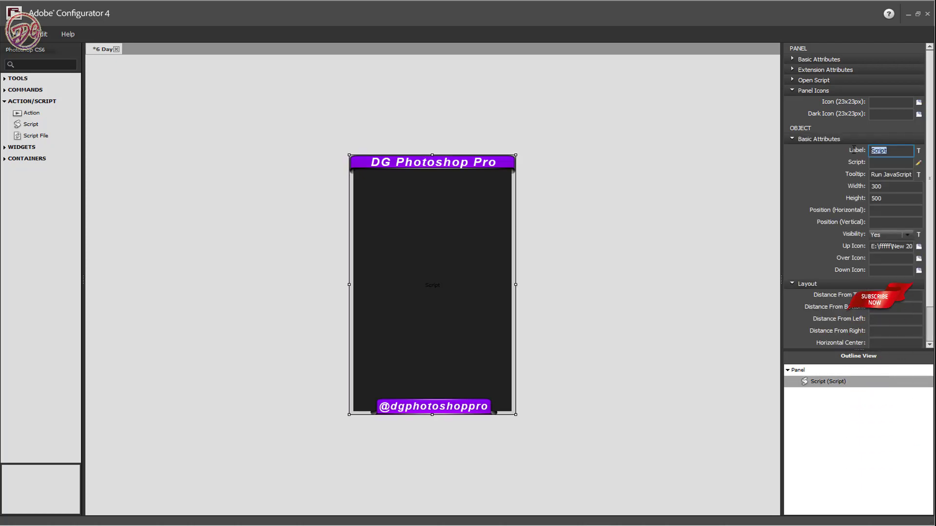
key("BackSpace")
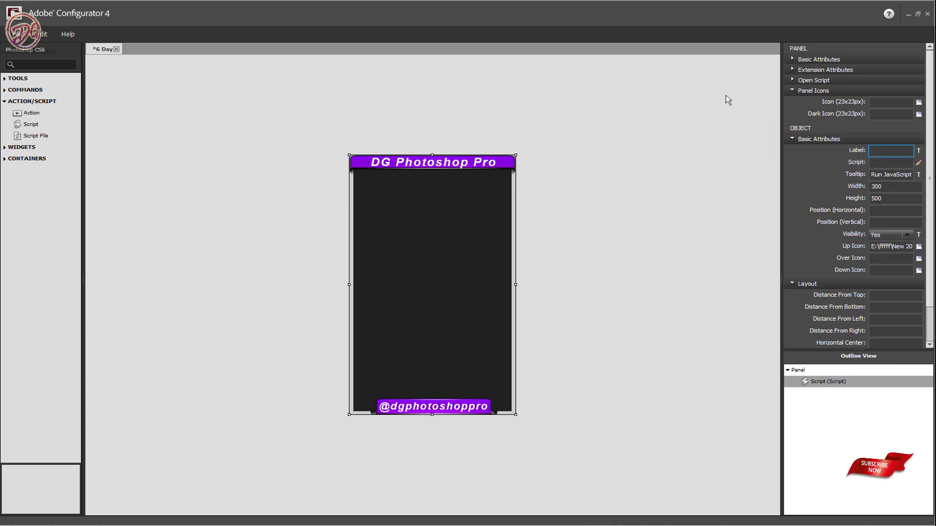
left_click(734, 152)
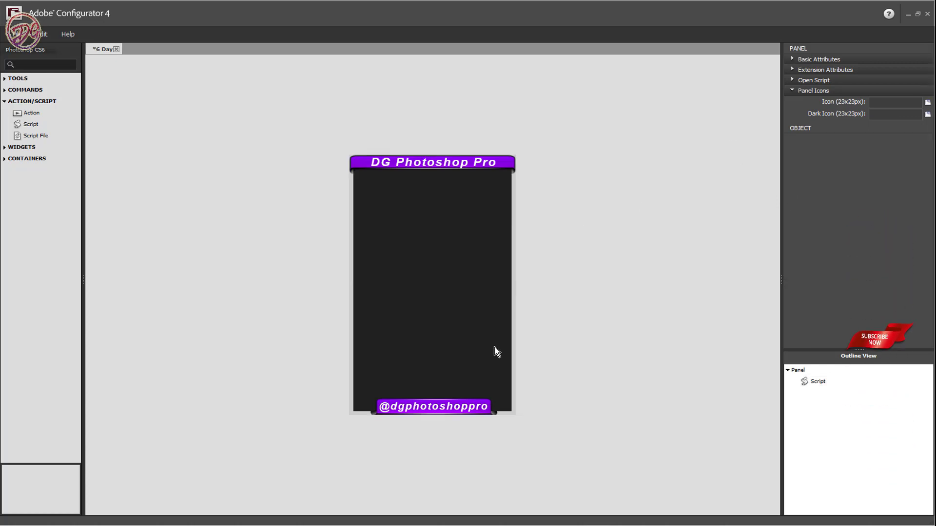
left_click(460, 269)
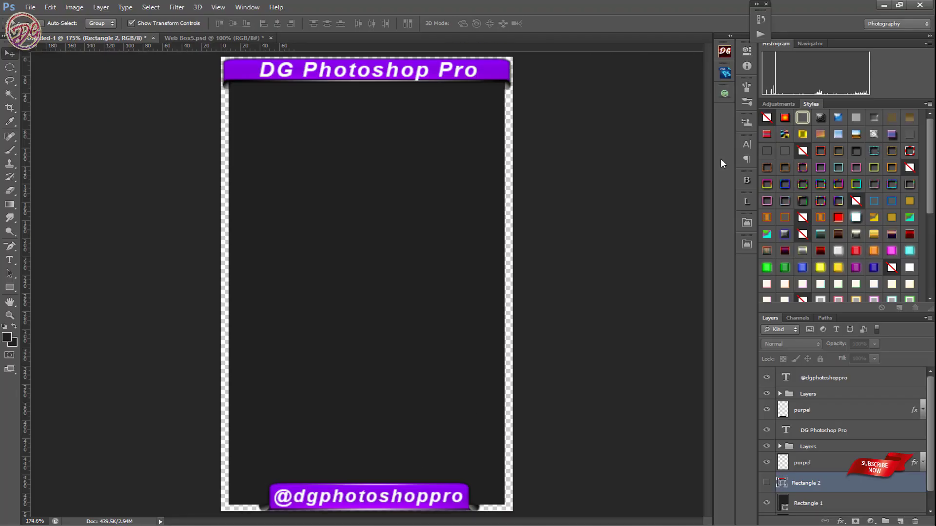
left_click(725, 50)
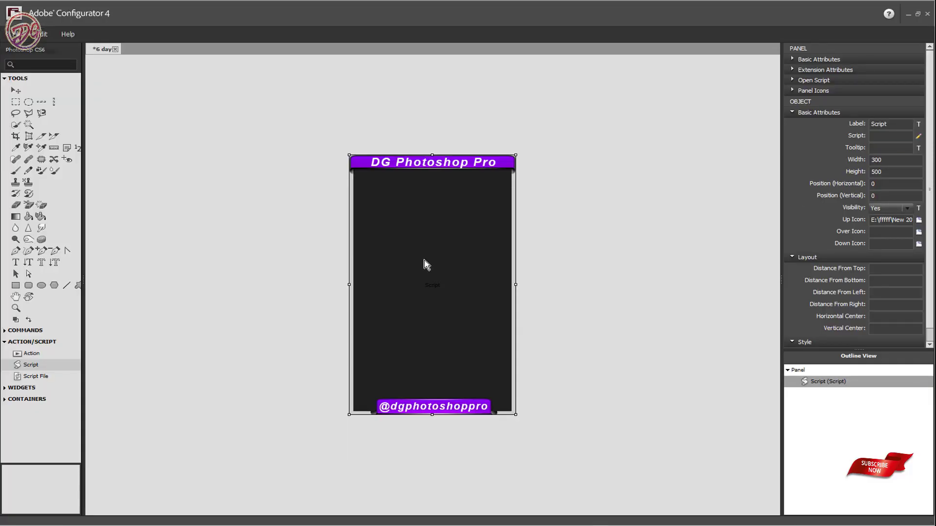
double_click(892, 124)
key("BackSpace")
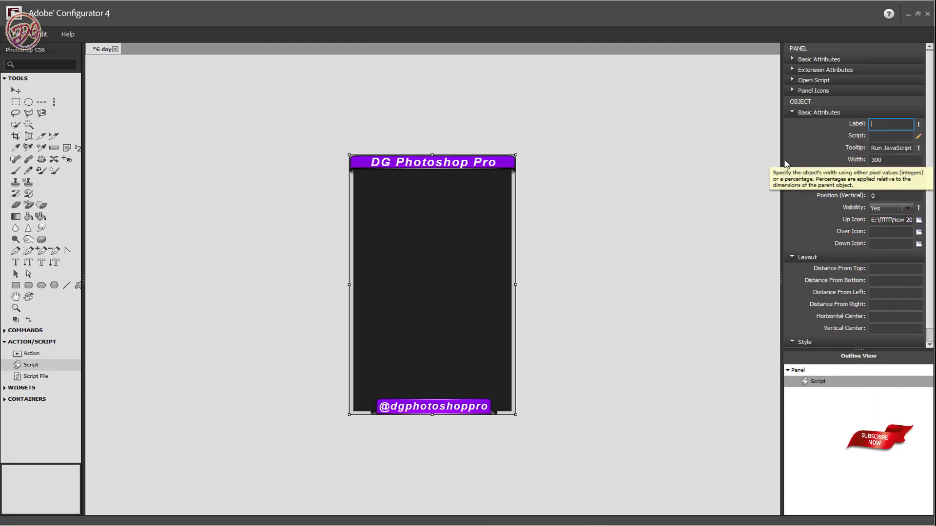
left_click(896, 148)
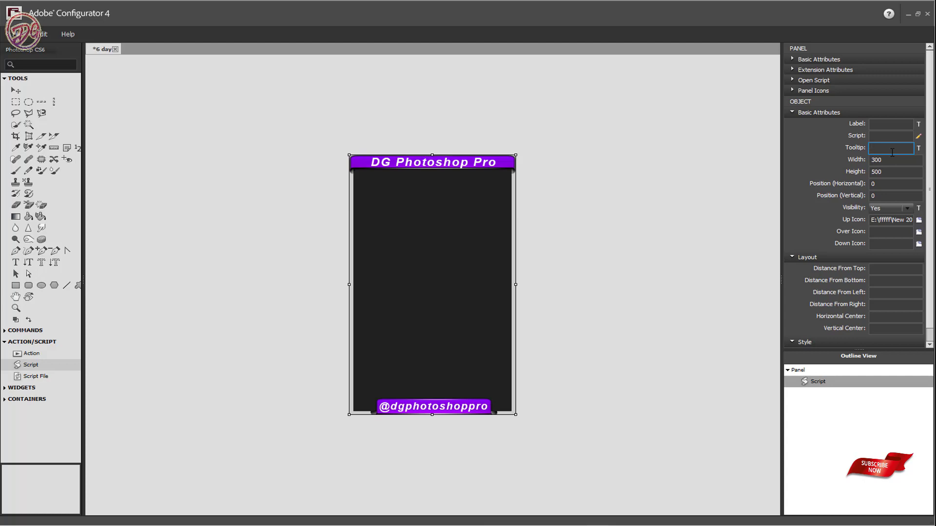
left_click(730, 184)
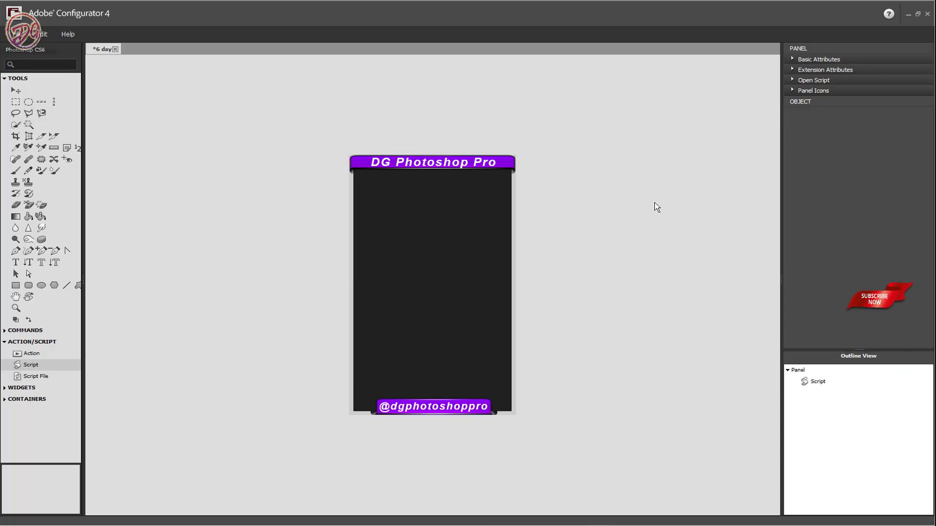
Back in Photoshop, select the Rectangle 1 layer to add a fill layer above it.
left_click(470, 206)
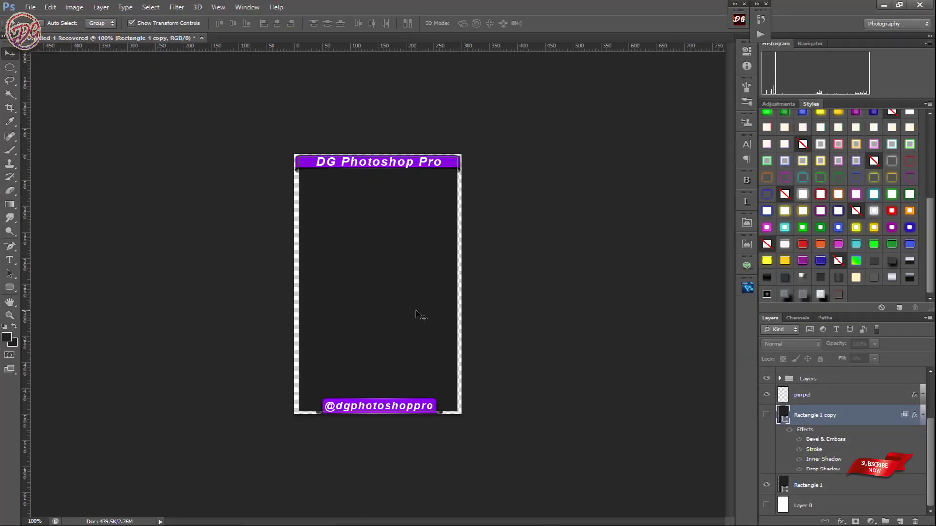
left_click(429, 251)
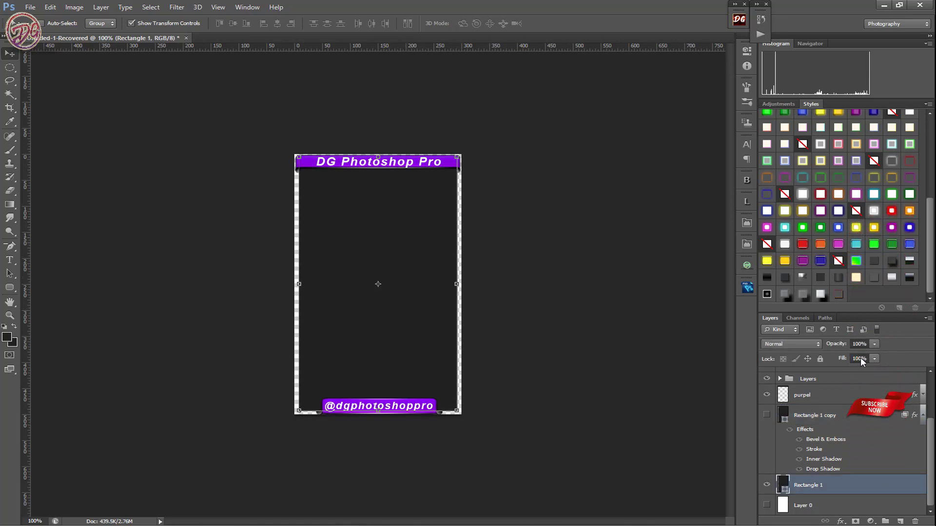
left_click(870, 522)
Add a Gradient Fill layer and pick a green gradient preset after trying several.
left_click(838, 306)
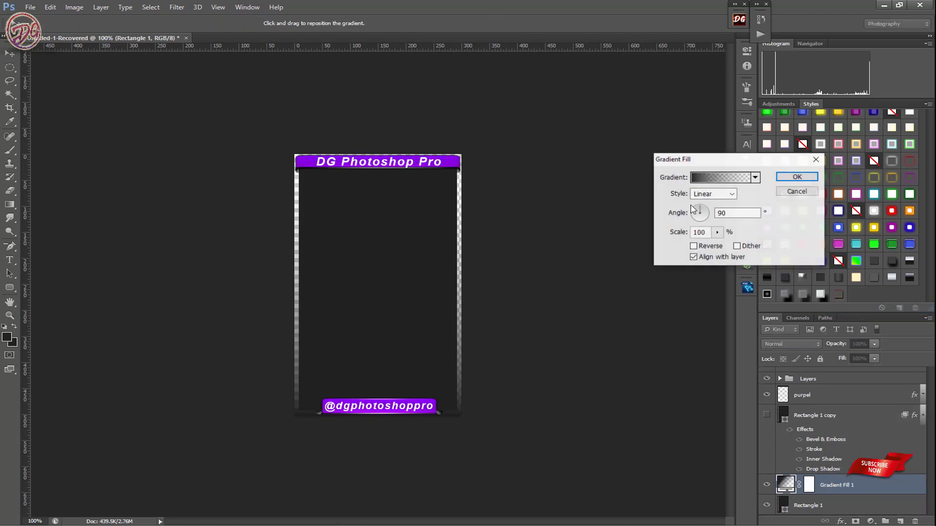
left_click(702, 177)
scroll(715, 153, "down", 1)
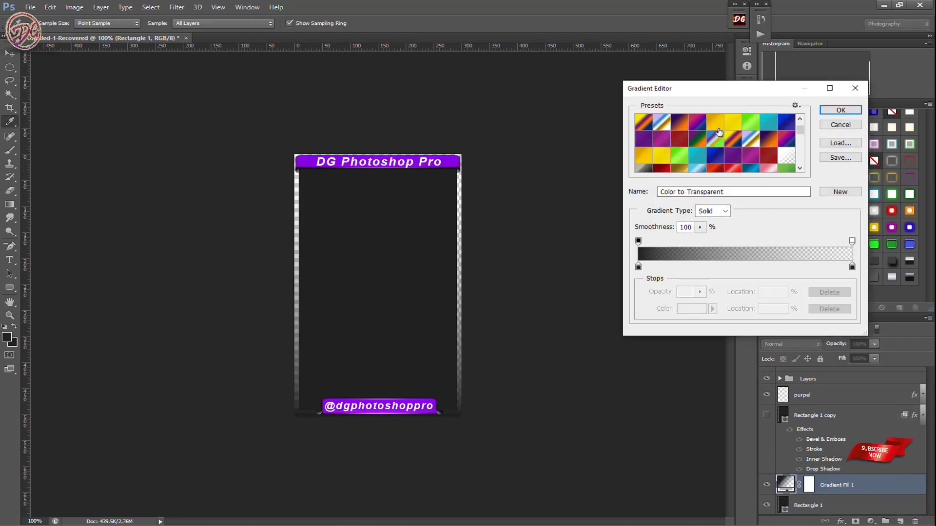
left_click(719, 132)
scroll(745, 141, "down", 1)
scroll(746, 141, "down", 1)
left_click(746, 141)
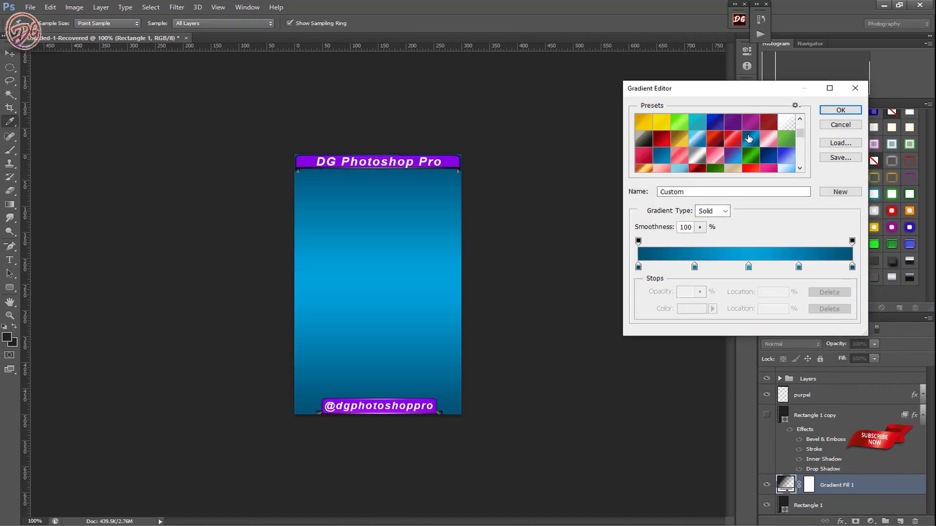
left_click(758, 156)
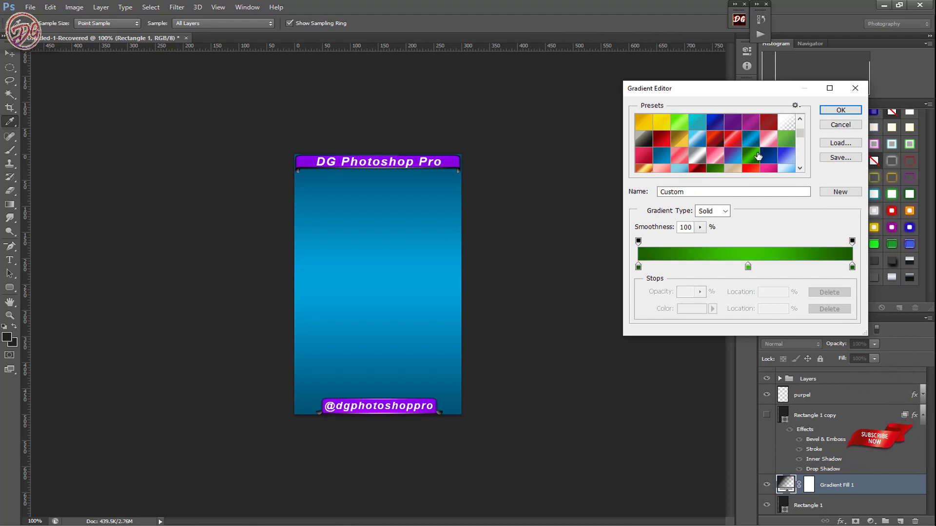
left_click(726, 154)
scroll(734, 153, "down", 2)
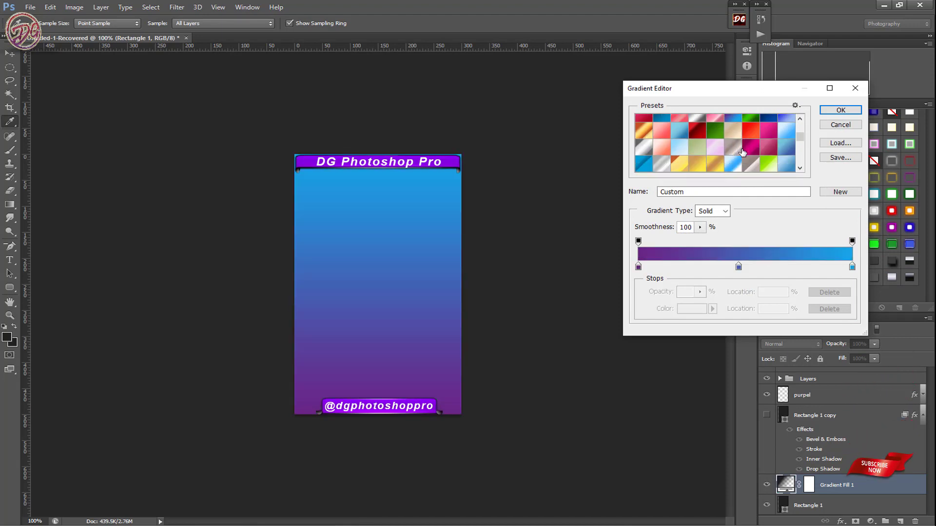
double_click(743, 153)
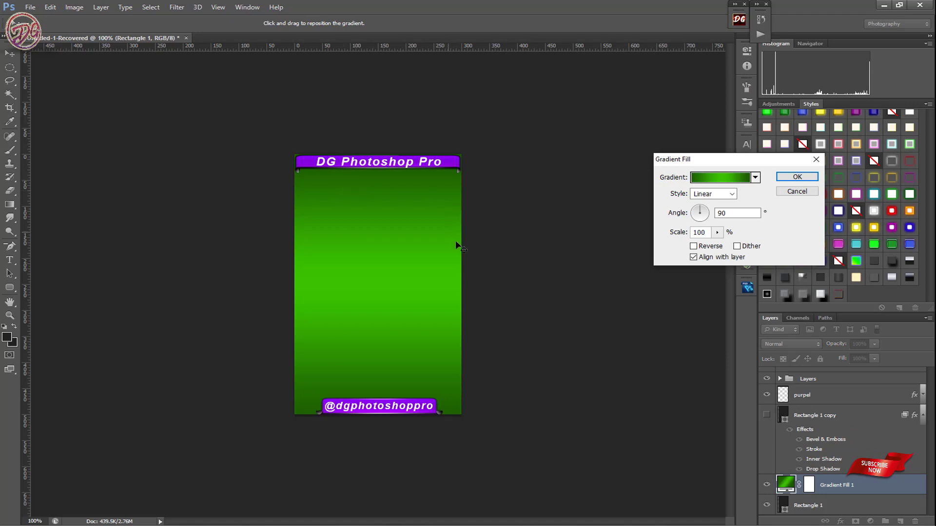
Apply the green gradient and clip Gradient Fill 1 to Rectangle 1.
left_click(797, 176)
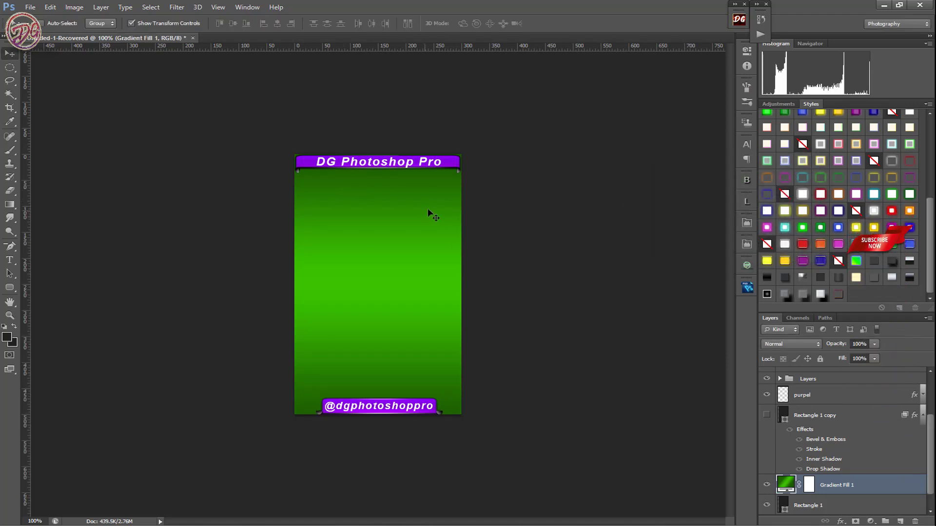
right_click(845, 486)
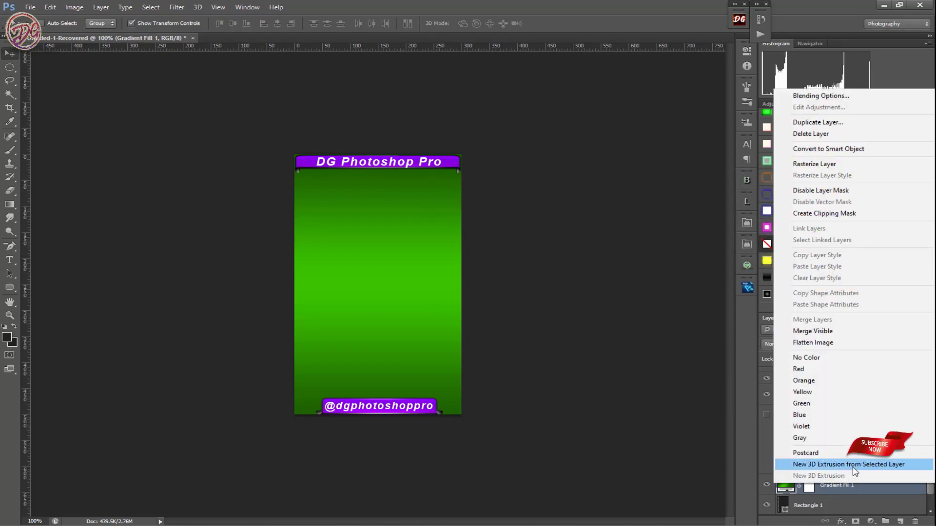
left_click(824, 214)
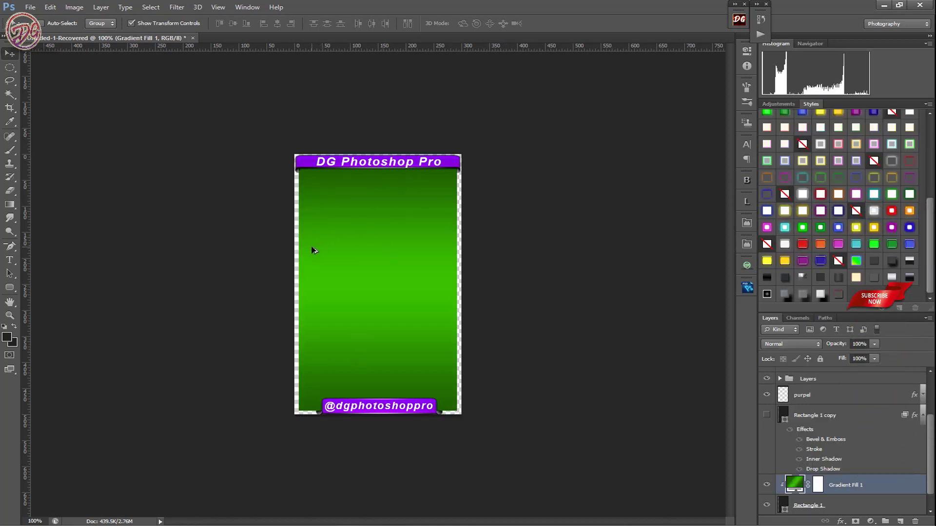
Save a PNG copy of the green design as BG 2 in the Buttons folder.
key("ctrl+shift+s")
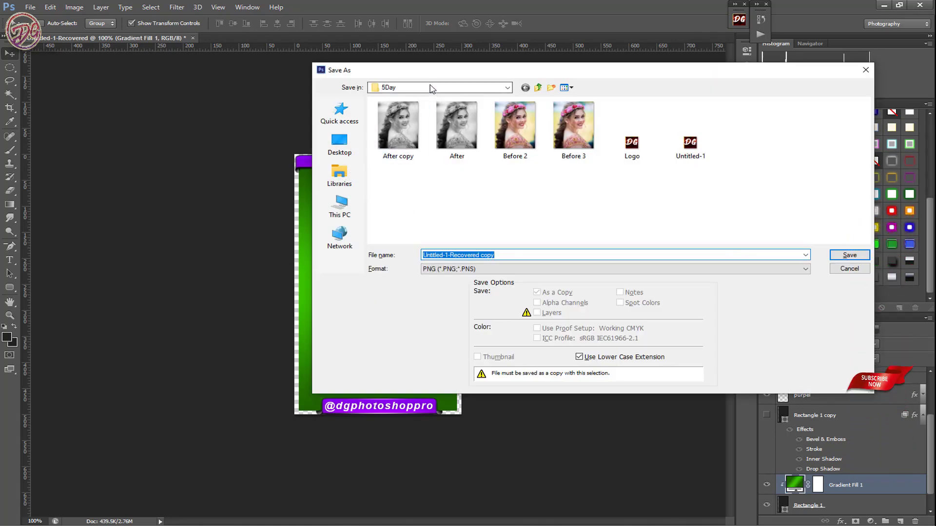
left_click(340, 113)
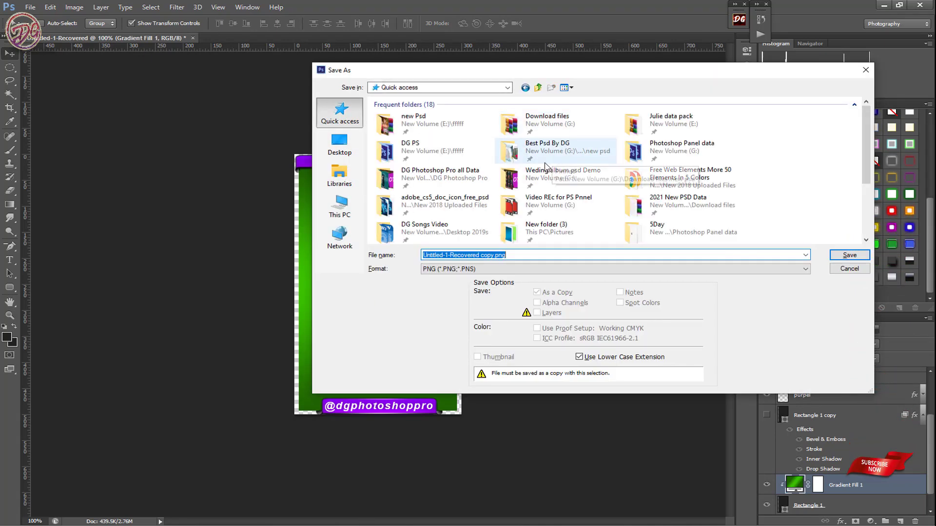
double_click(536, 176)
left_click(503, 255)
left_click(479, 236)
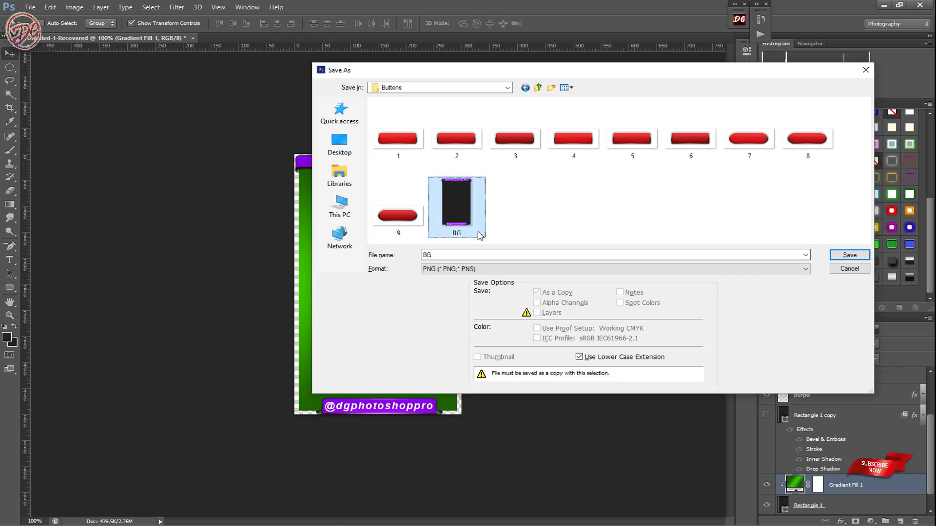
double_click(465, 253)
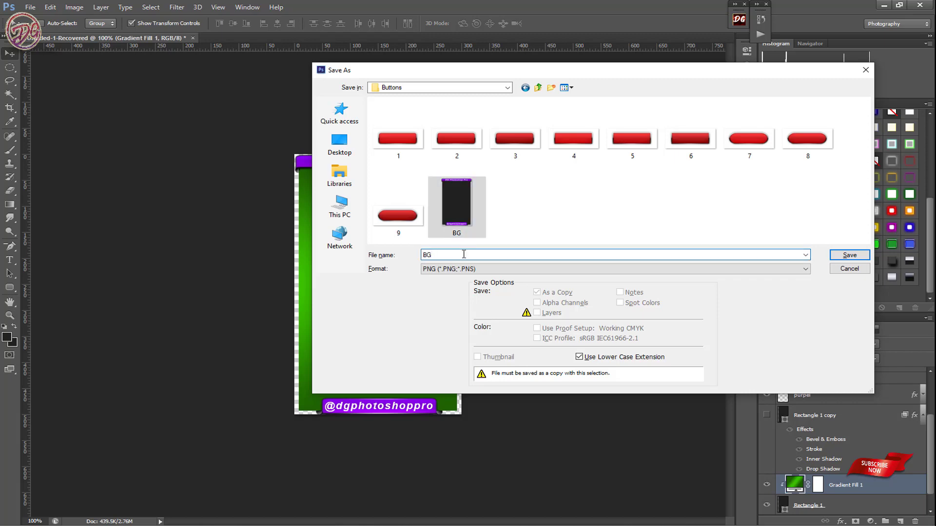
type("2")
left_click(850, 255)
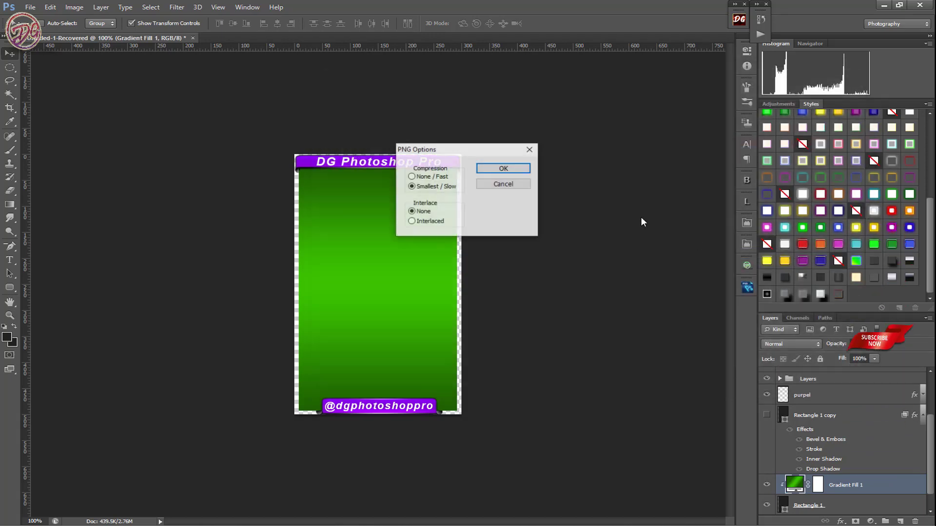
key("Return")
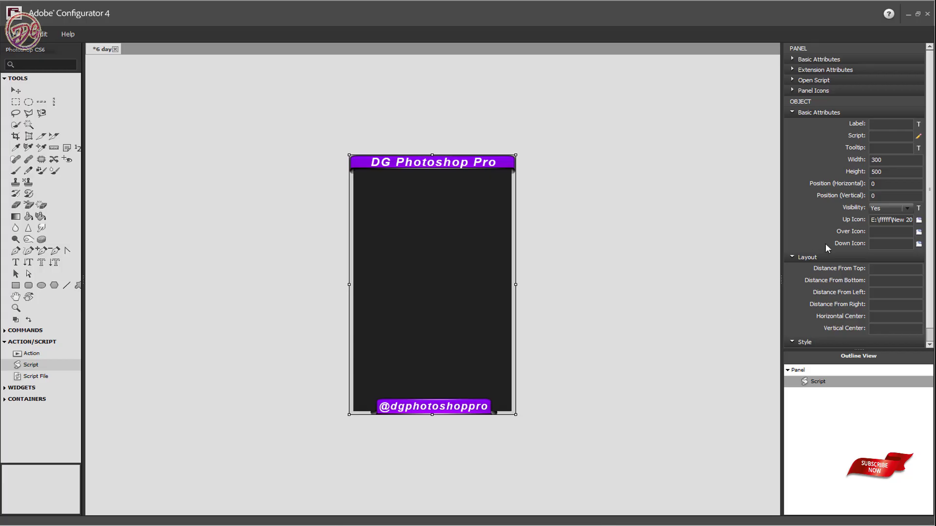
Swap the Script element's Up Icon to the green BG 2 image.
left_click(919, 232)
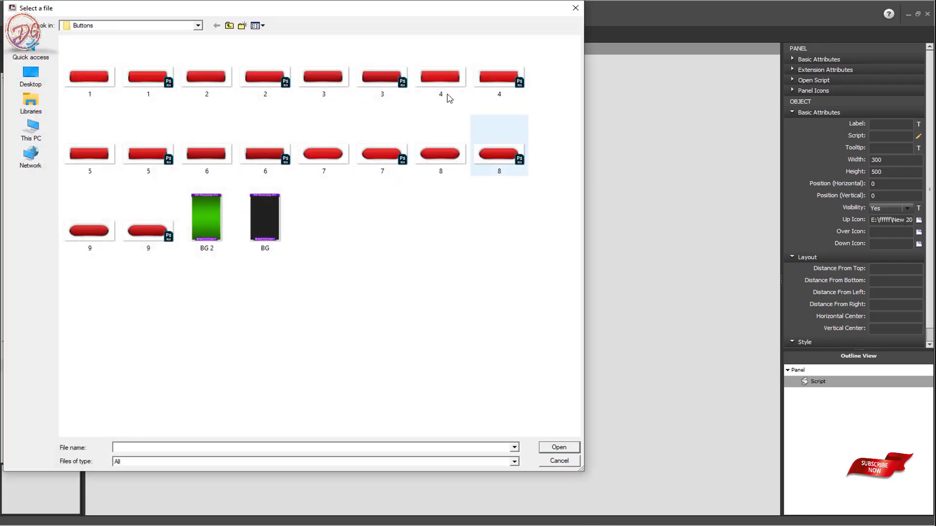
left_click(207, 219)
double_click(207, 219)
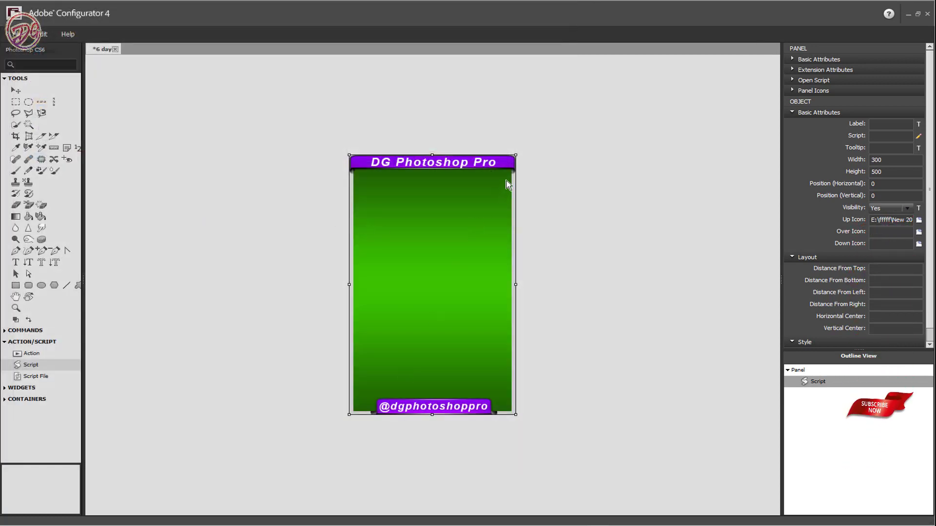
left_click(528, 95)
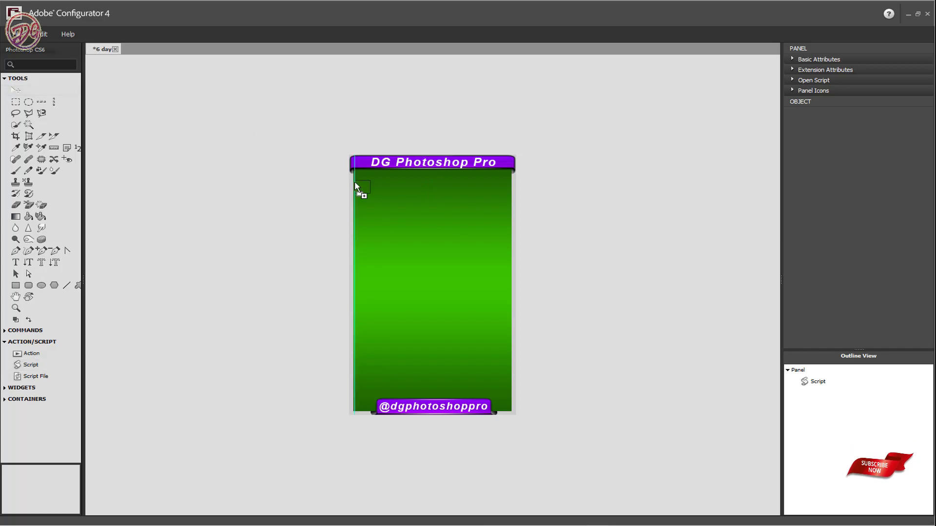
Place Move Tool and Brush Tool buttons side by side at the panel's top-left, then browse for a background.
left_click_drag(362, 182, 361, 180)
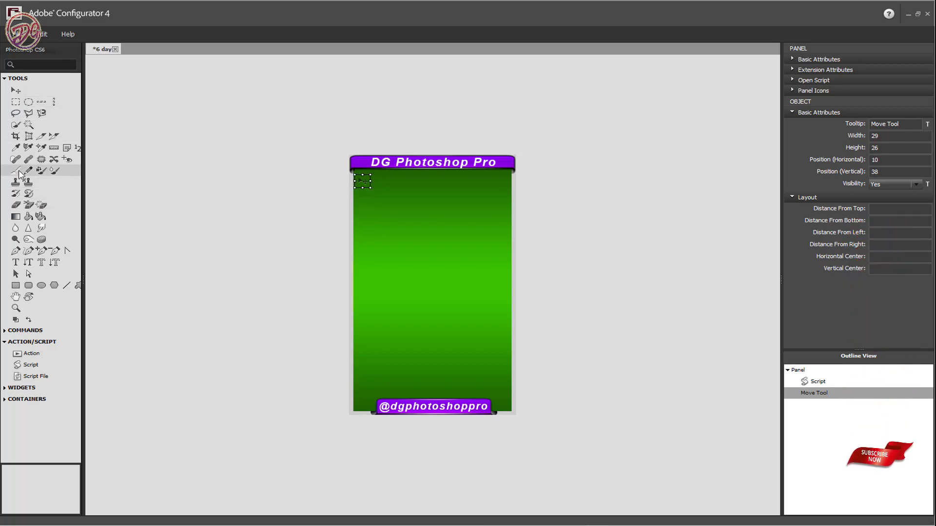
left_click_drag(15, 171, 214, 194)
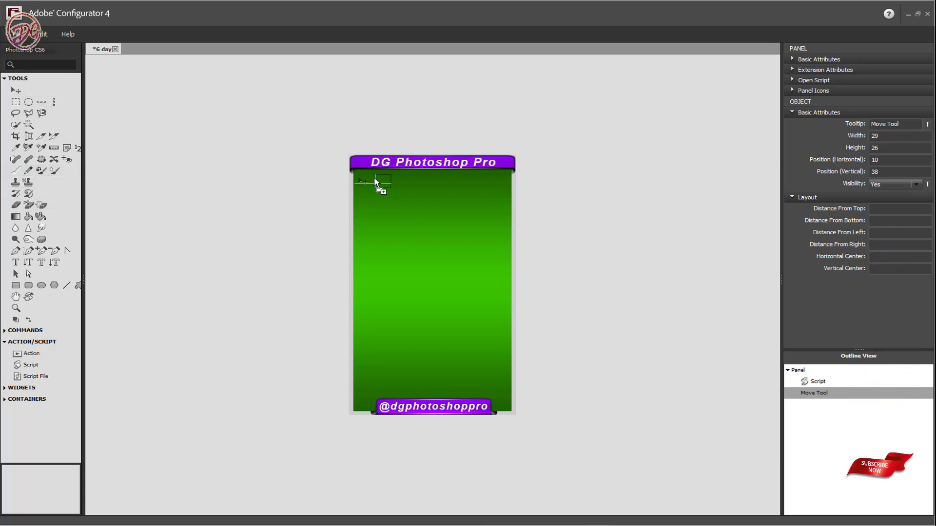
left_click_drag(377, 178, 373, 176)
left_click(395, 223)
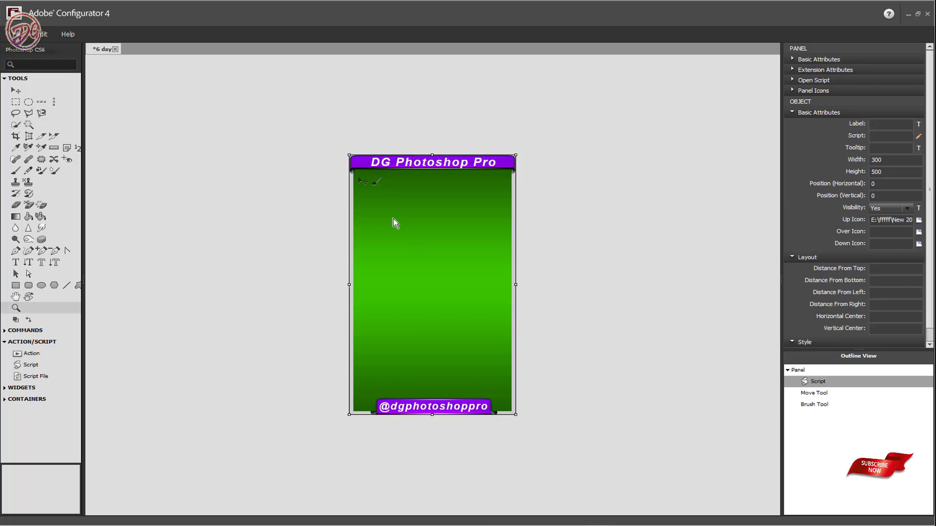
left_click(362, 184)
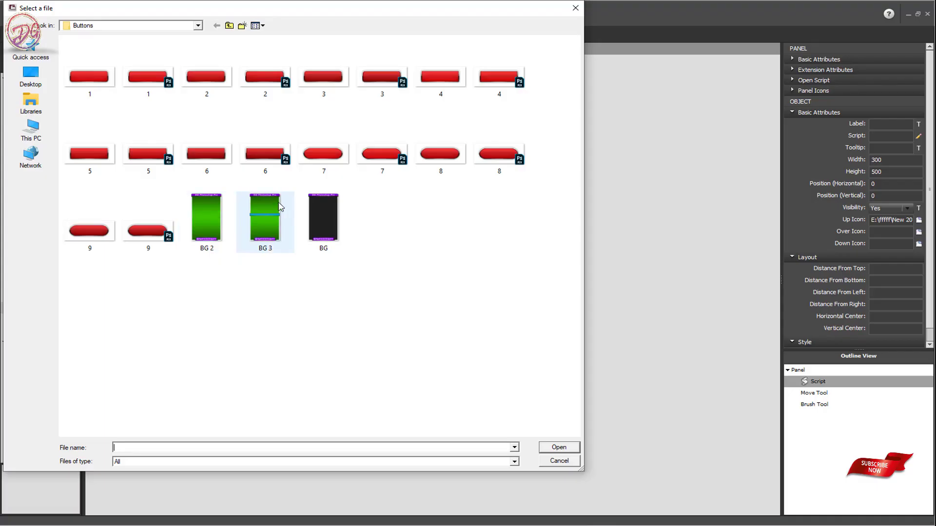
Load BG 3 as the panel background and move the Move Tool and Brush Tool buttons onto its blue bar.
double_click(266, 217)
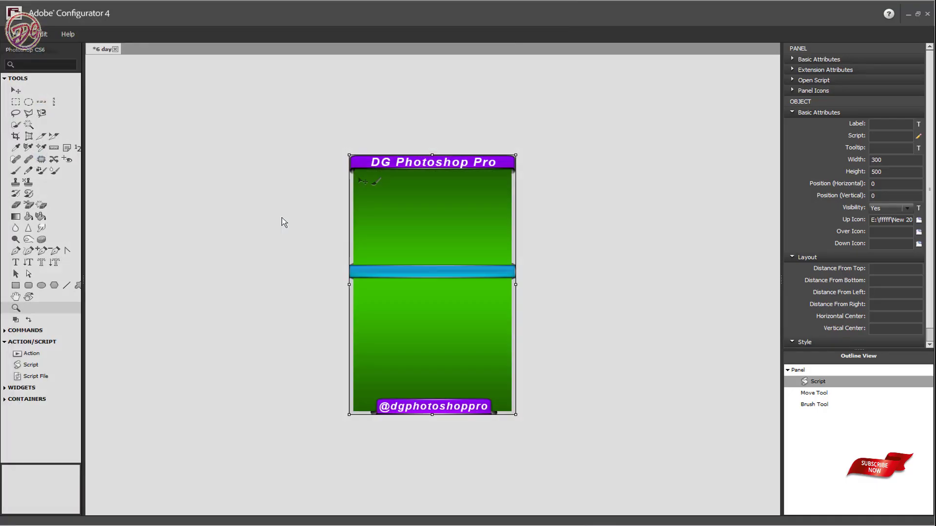
left_click(366, 184)
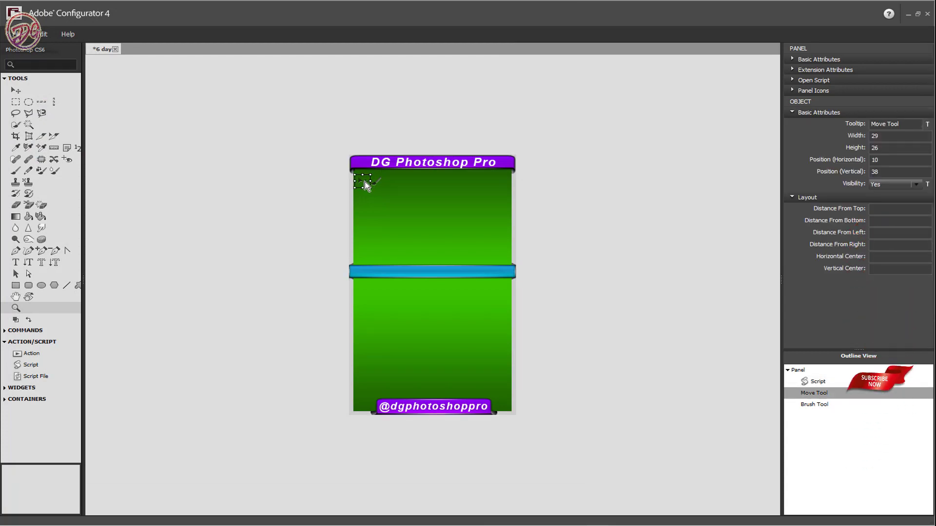
left_click_drag(367, 186, 365, 272)
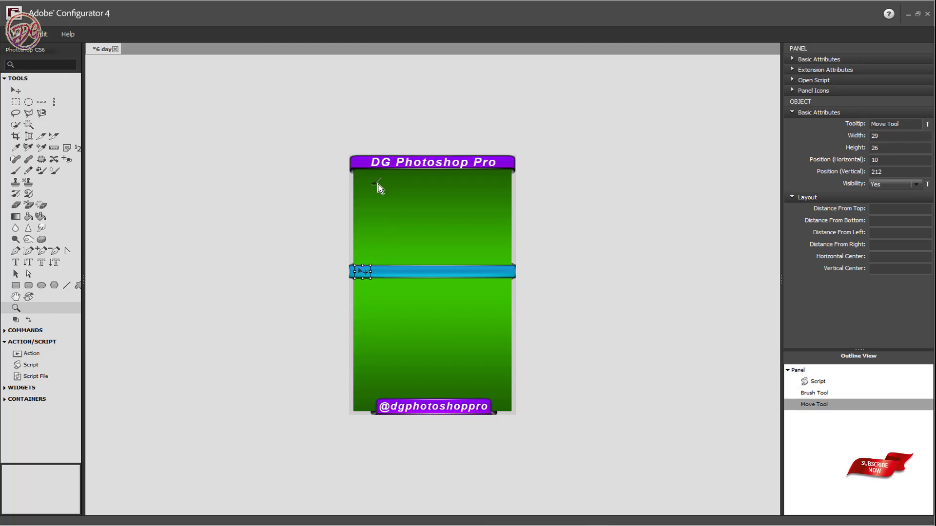
left_click_drag(378, 185, 379, 272)
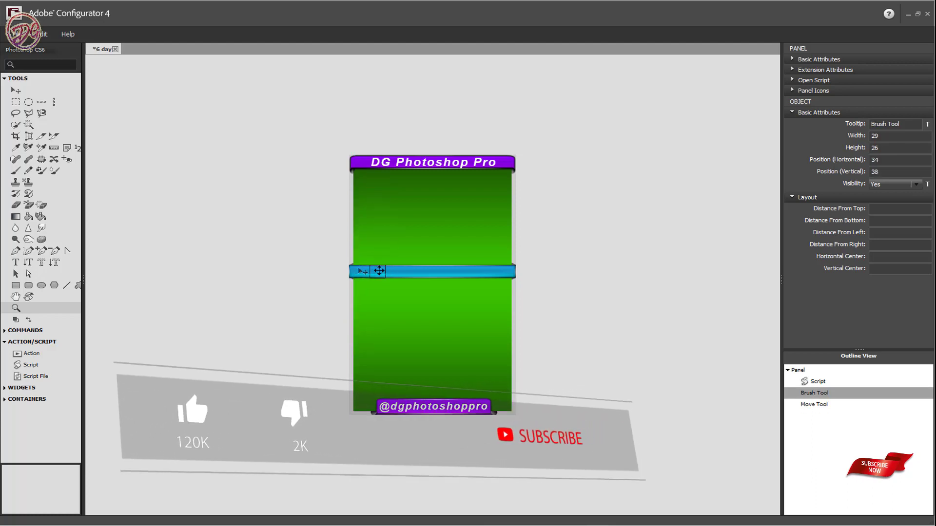
left_click_drag(380, 271, 380, 273)
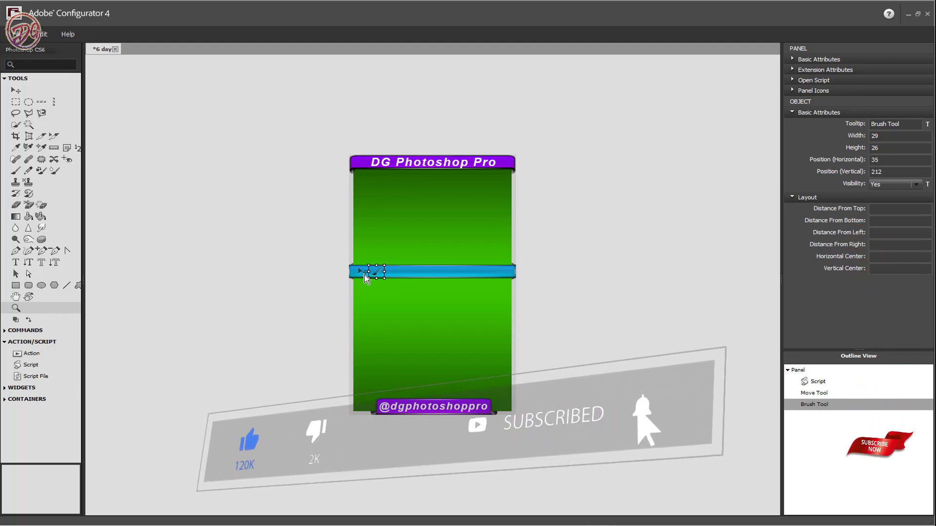
Add Rounded Rectangle Tool and Hand Tool buttons on the blue bar after the Brush Tool button.
left_click(364, 276)
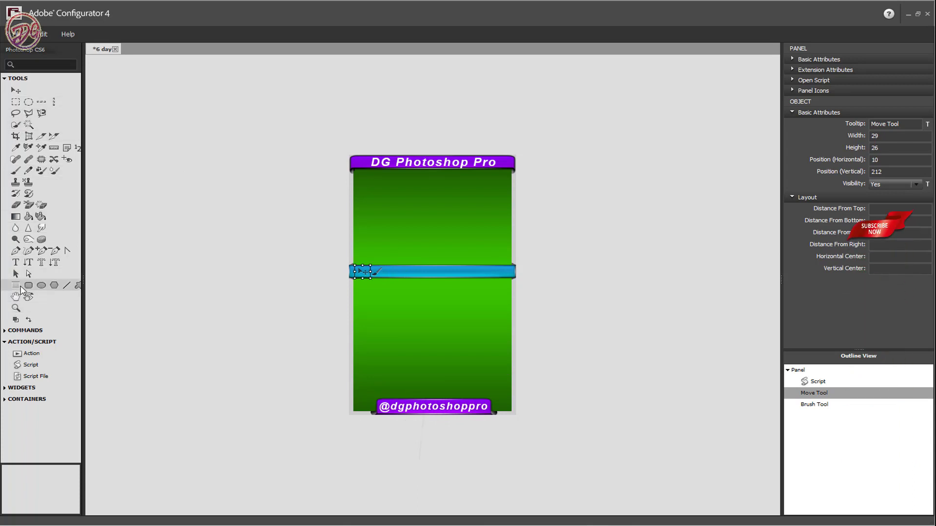
mouse_move(28, 285)
left_mouse_down()
mouse_move(347, 294)
mouse_move(390, 278)
left_mouse_up()
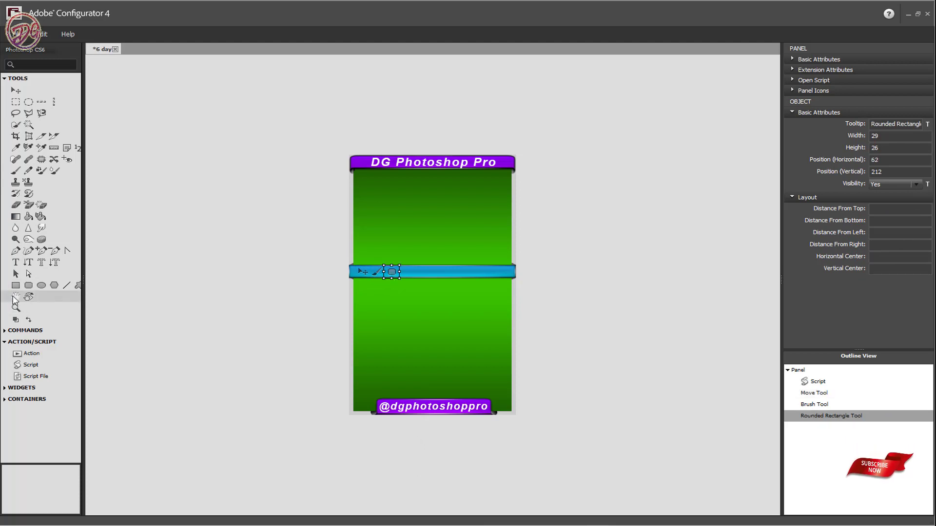
left_click_drag(414, 272, 413, 272)
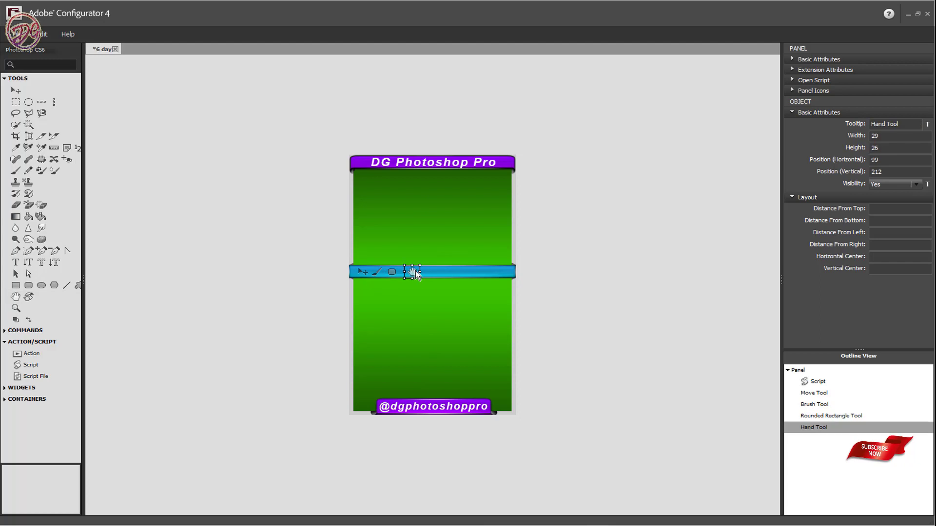
left_click(434, 276)
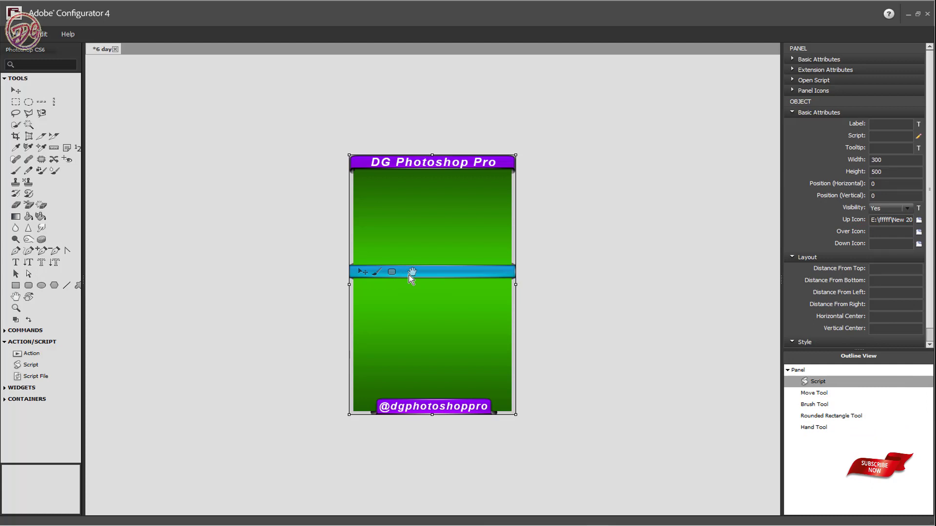
Add a script button to the panel, then delete it again.
left_click(3, 80)
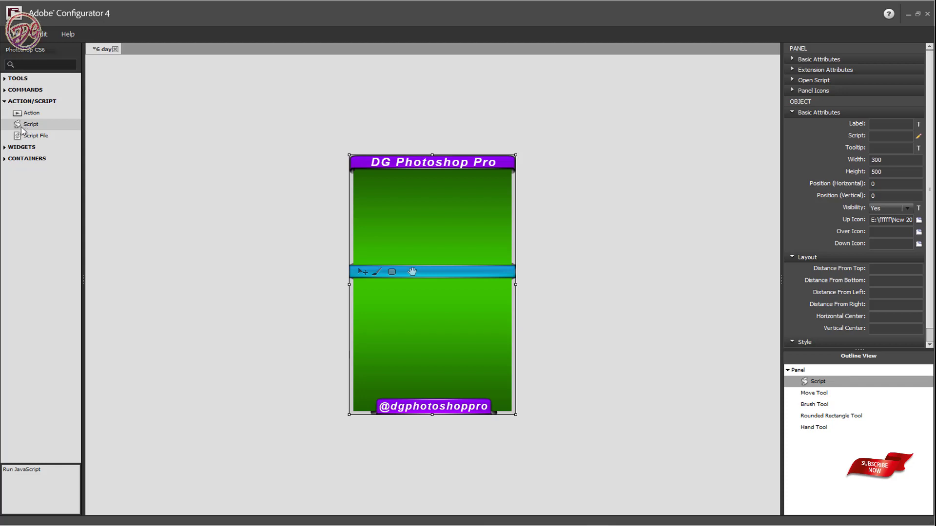
left_click_drag(438, 221, 420, 204)
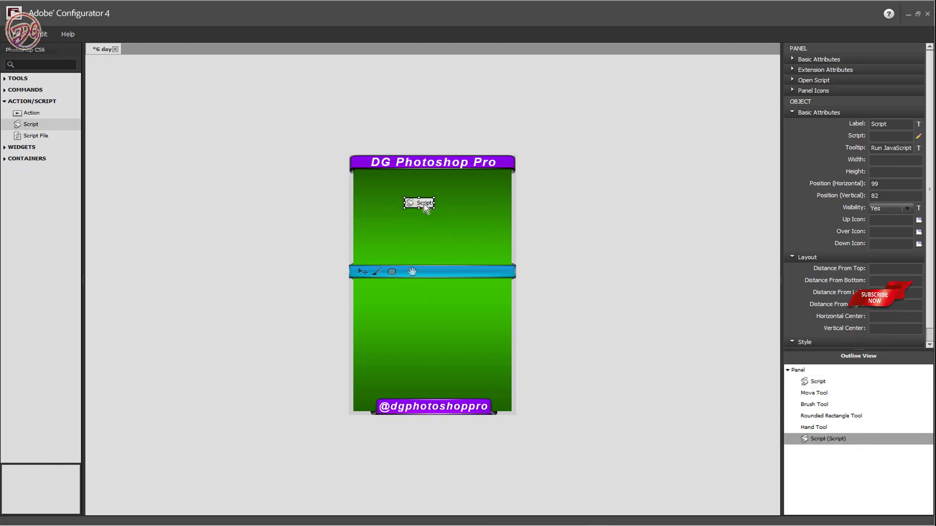
key("Delete")
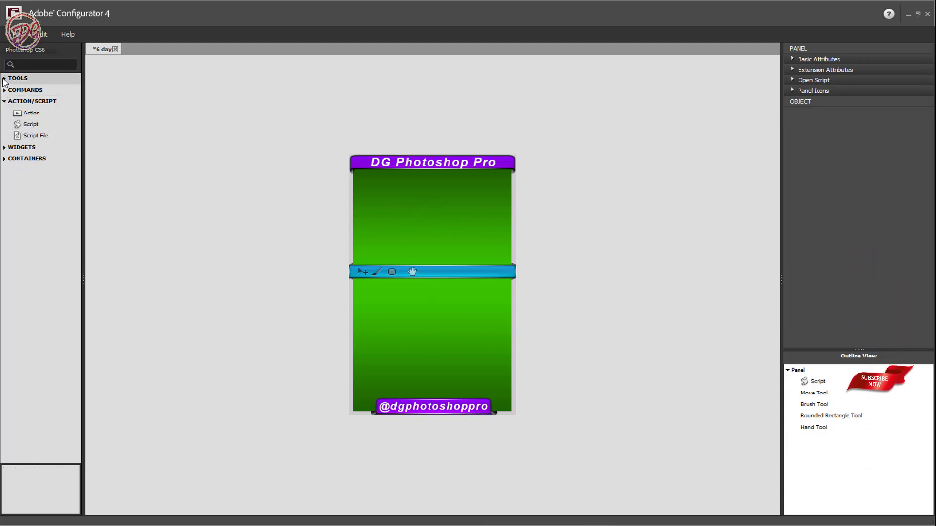
left_click(4, 78)
Expand the Commands tree through Main menu and Panel to list the Adjustments commands.
left_click(5, 79)
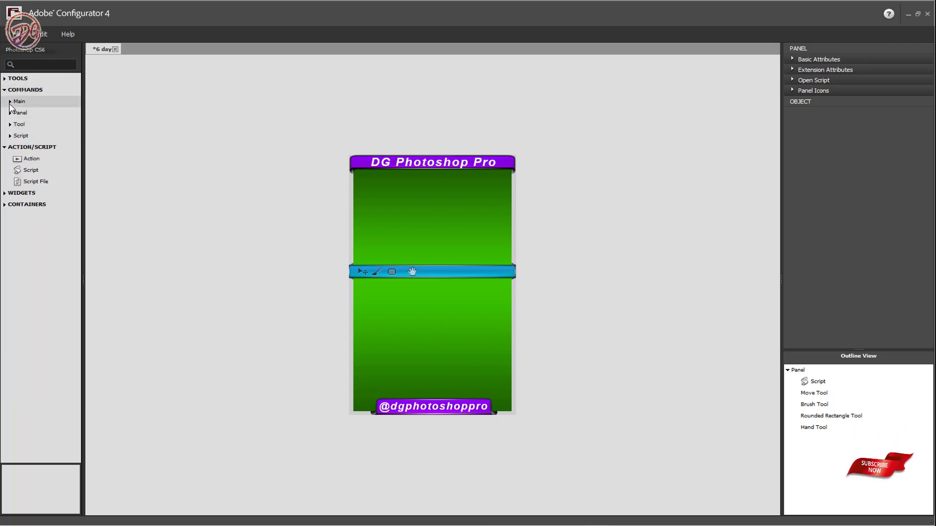
left_click(10, 102)
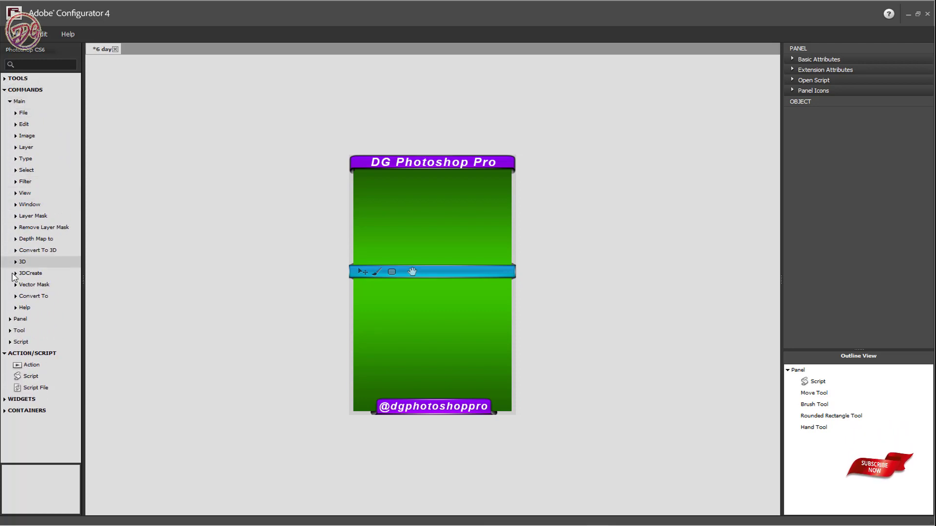
left_click(10, 319)
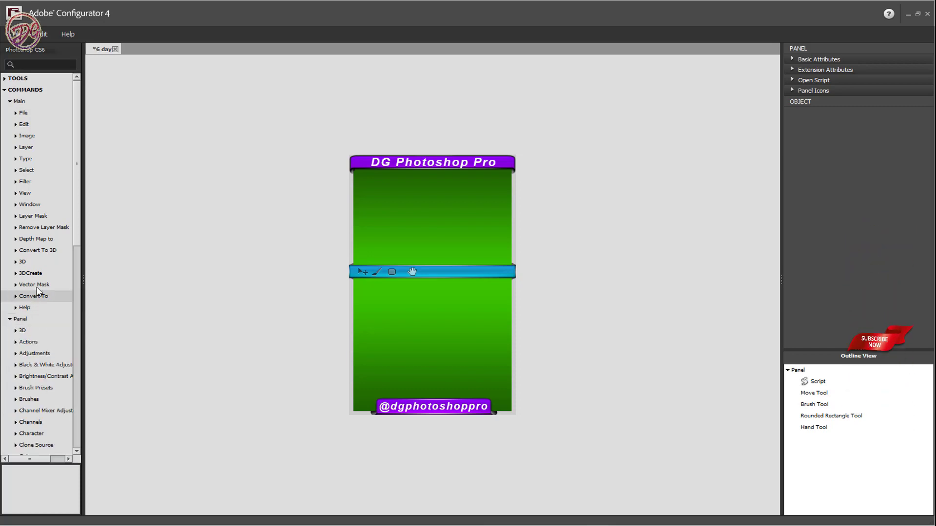
scroll(27, 213, "down", 6)
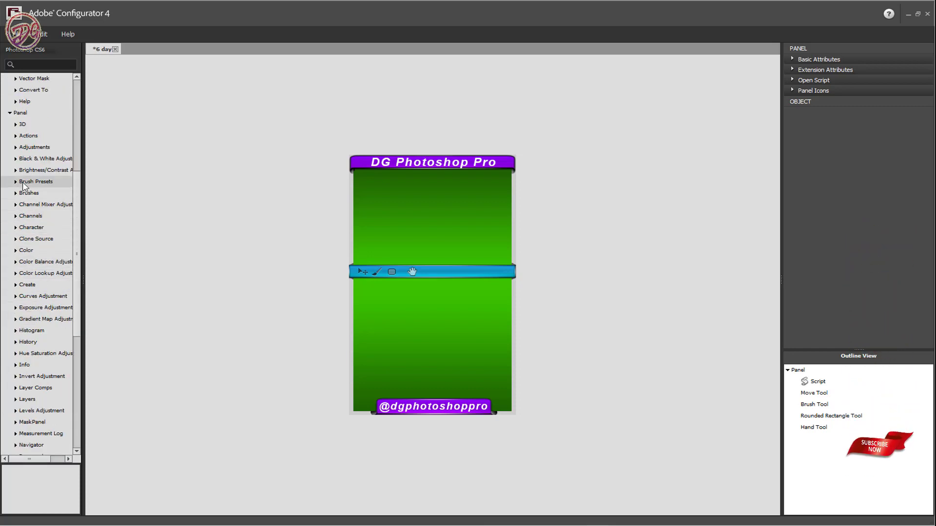
left_click(16, 147)
scroll(49, 249, "down", 1)
scroll(49, 249, "down", 1)
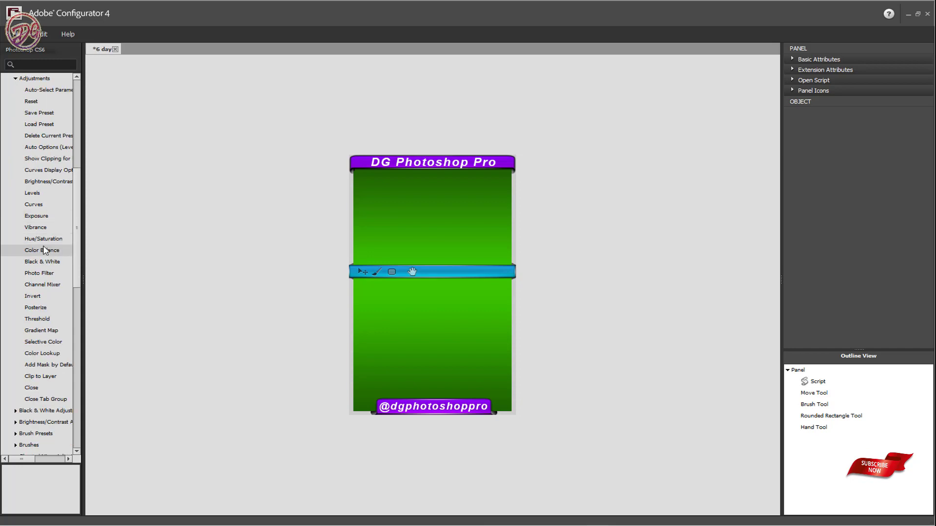
Add Color Balance and Hue/Saturation buttons, reposition Color Balance, and check its 72 by 25 size.
left_click_drag(353, 238, 393, 200)
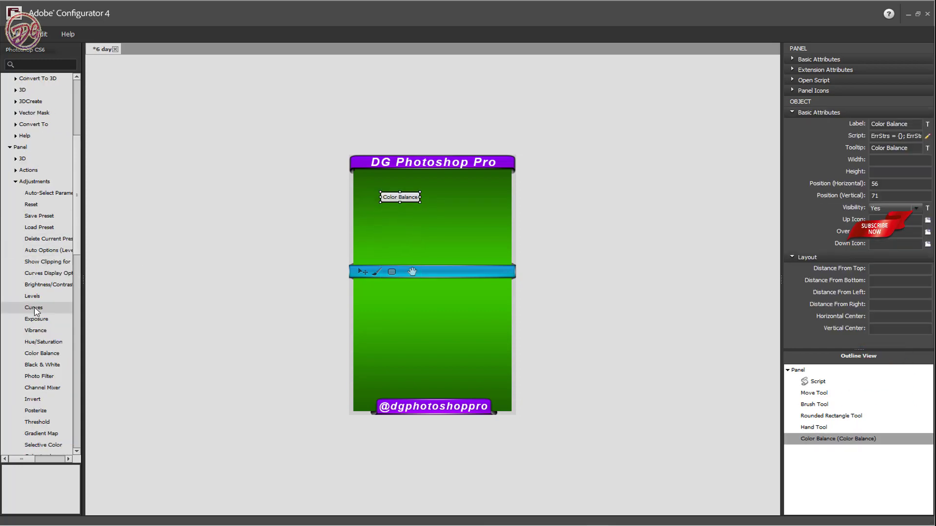
left_click_drag(44, 341, 430, 193)
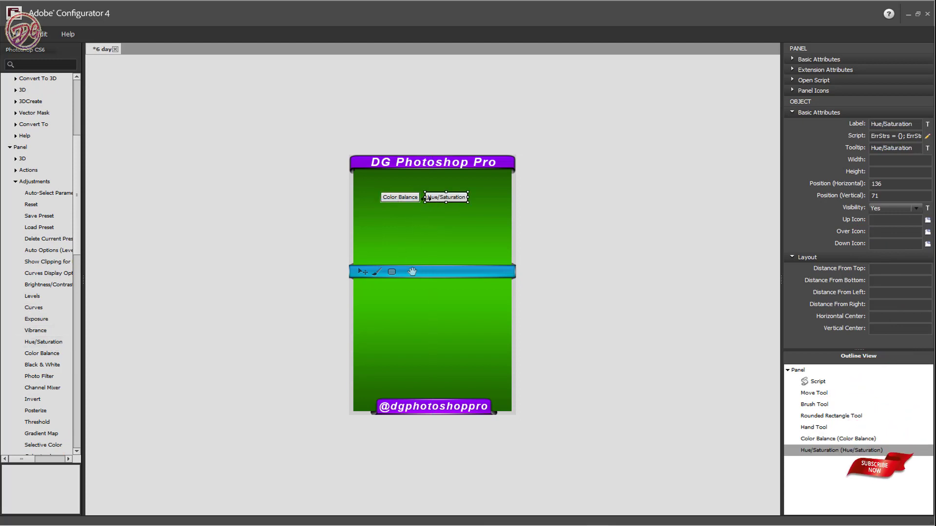
left_click(412, 198)
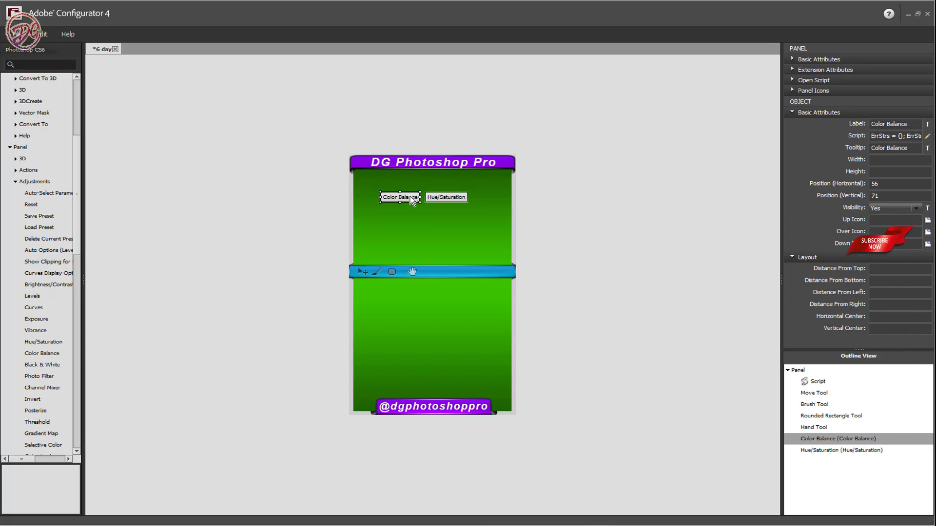
mouse_move(412, 201)
left_mouse_down()
mouse_move(466, 277)
mouse_move(409, 196)
left_mouse_up()
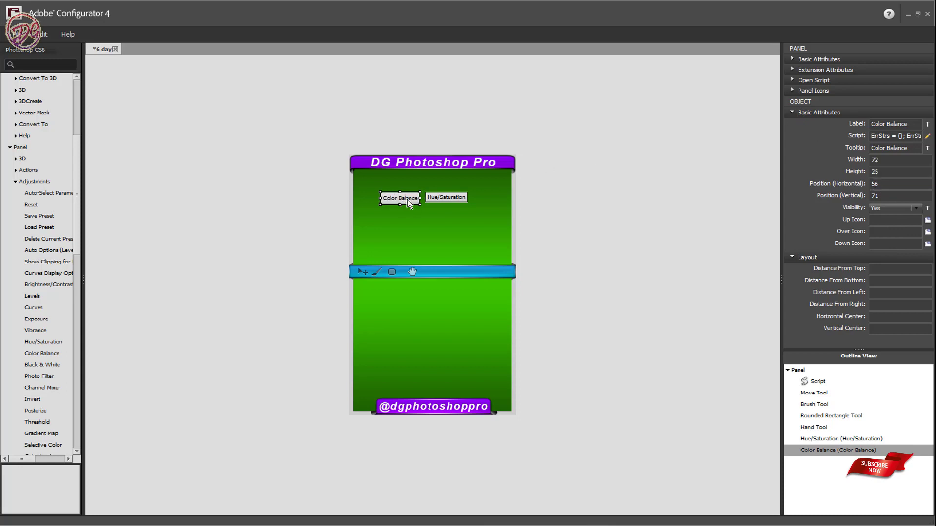
double_click(880, 160)
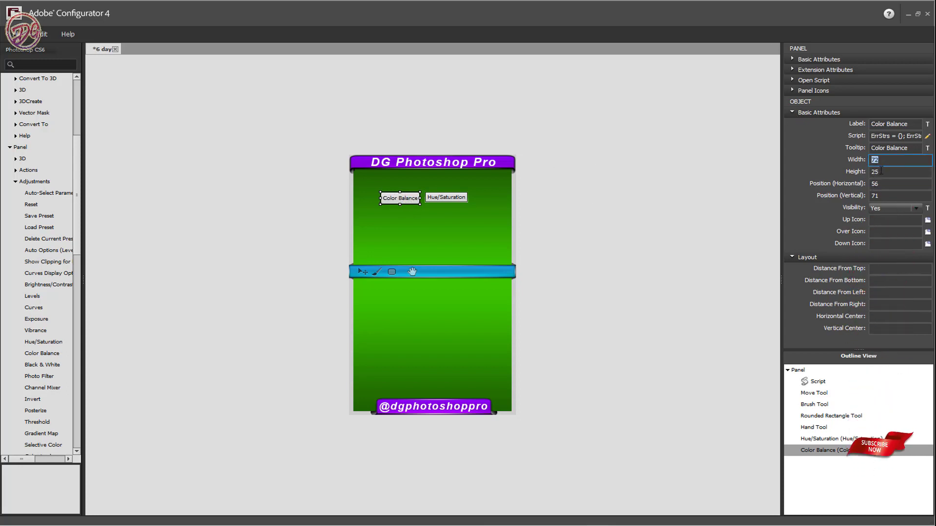
left_click(876, 172)
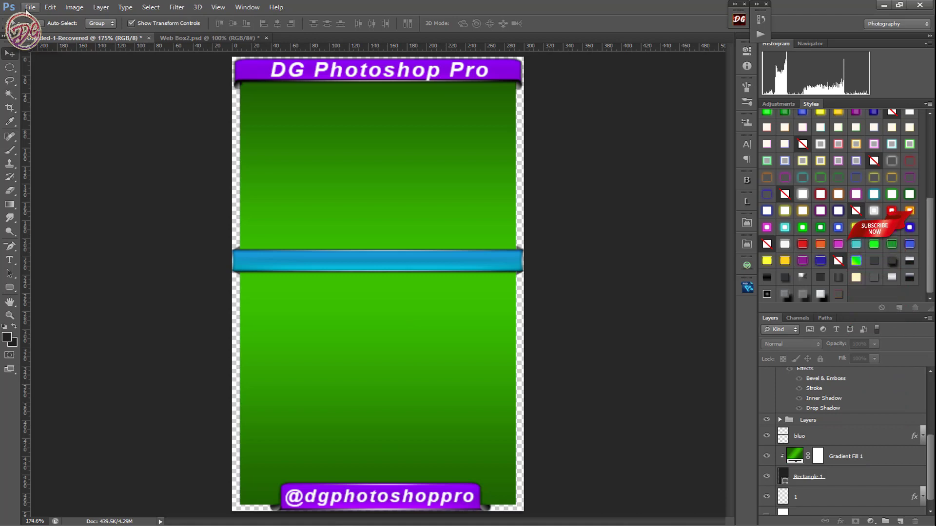
Create a custom 72×25-pixel document at 300 ppi and zoom it to fill the window.
left_click(30, 7)
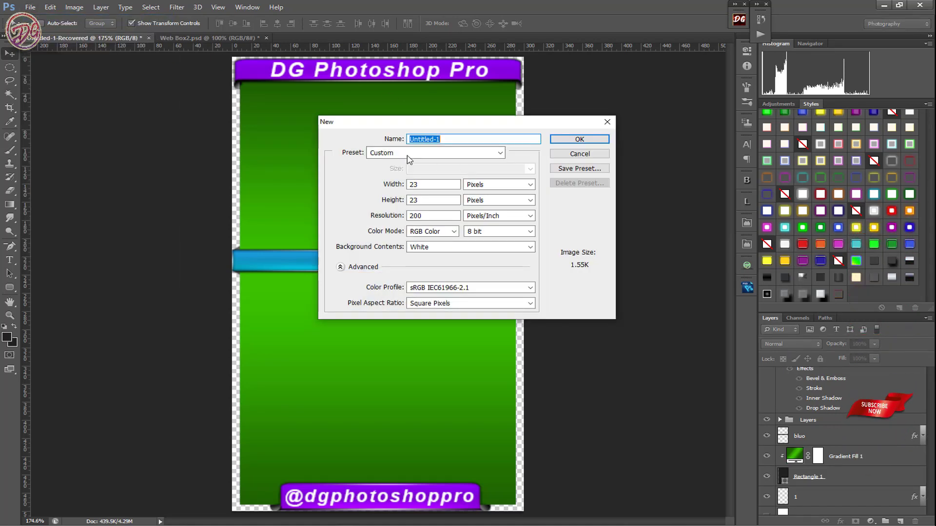
left_click(420, 155)
left_click(420, 156)
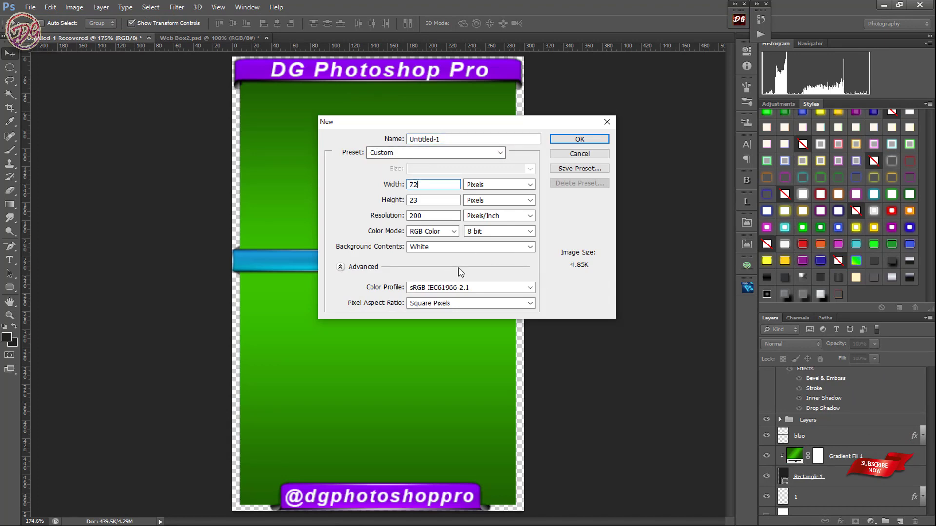
type("25")
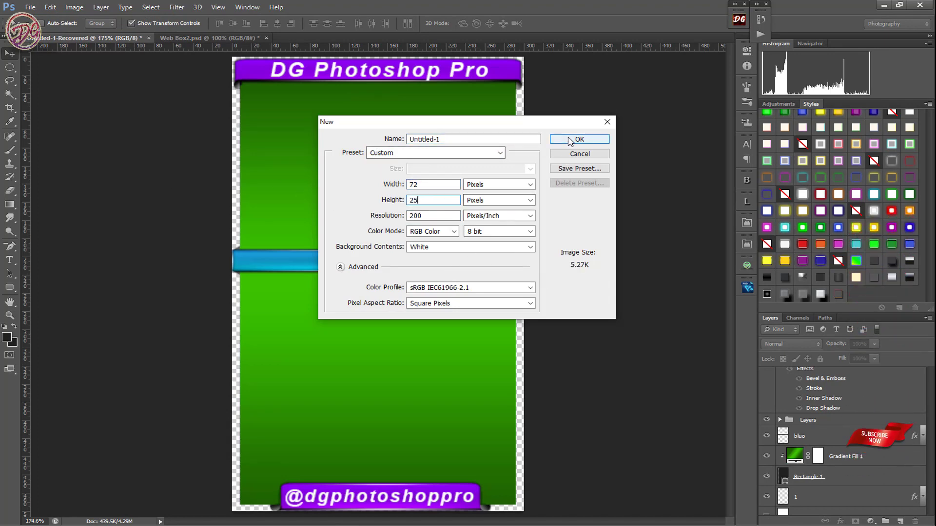
double_click(419, 216)
type("30")
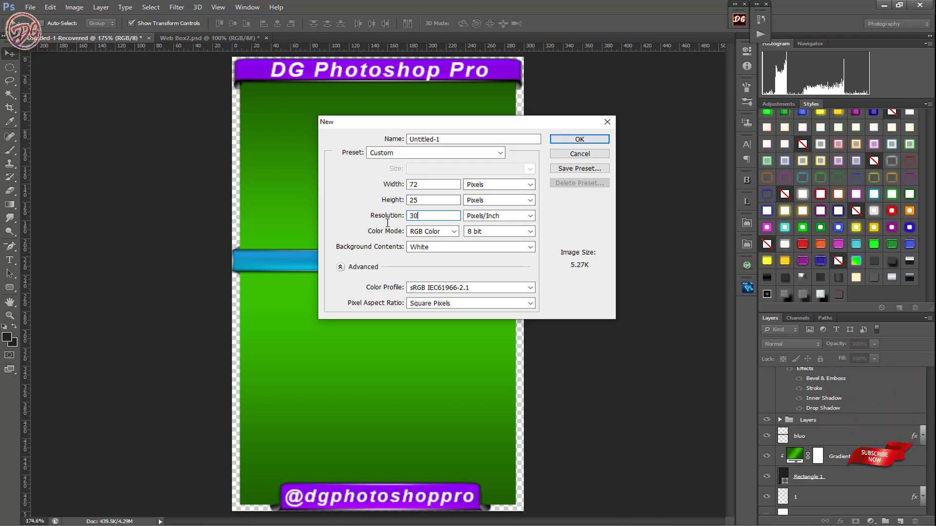
type("0")
left_click(580, 140)
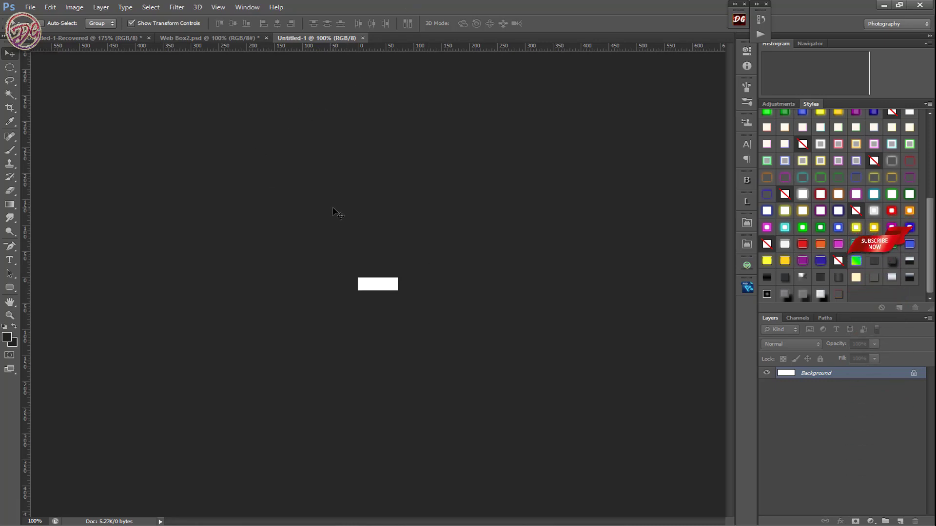
key("ctrl+0")
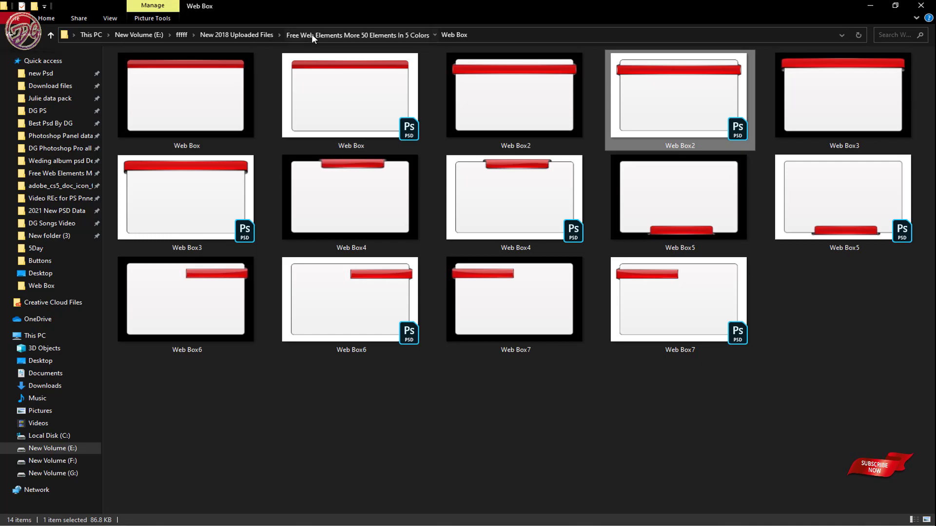
Open the pack's Buttons folder and preview a few of its button images in Photos.
left_click(311, 35)
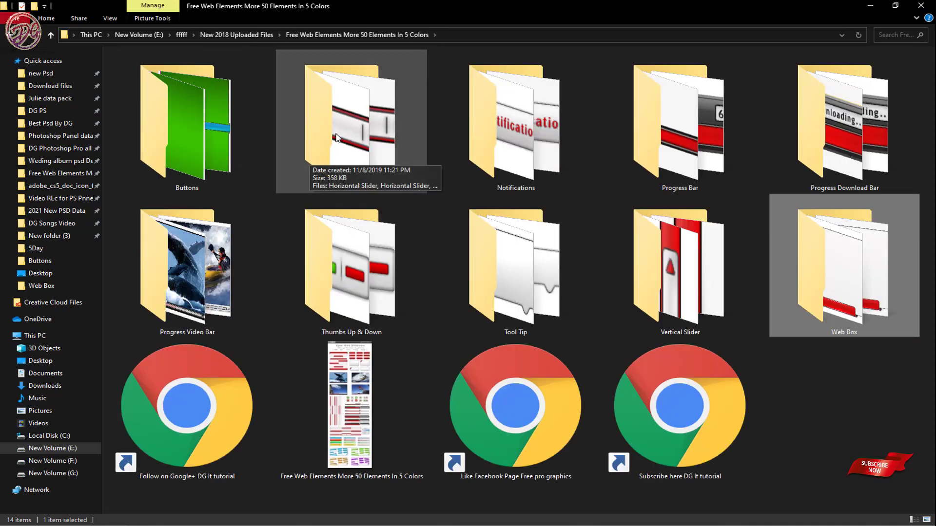
double_click(178, 142)
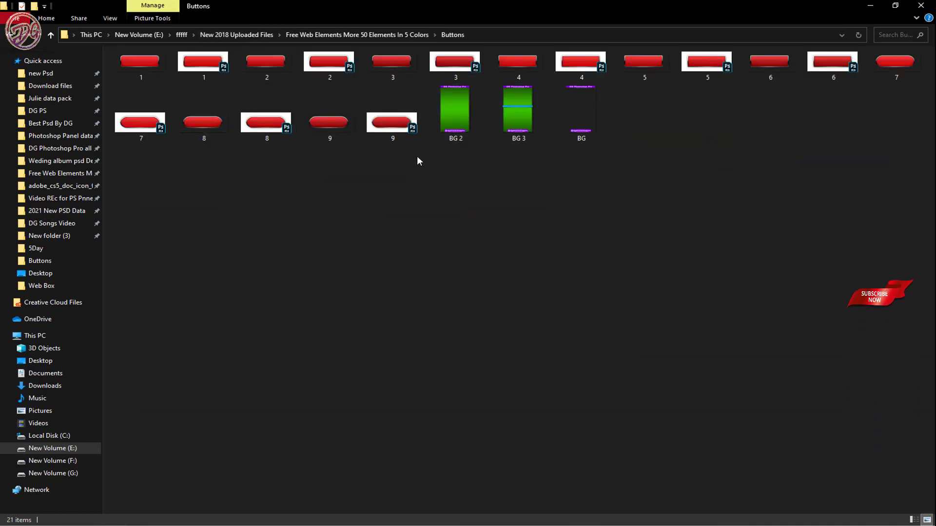
double_click(140, 64)
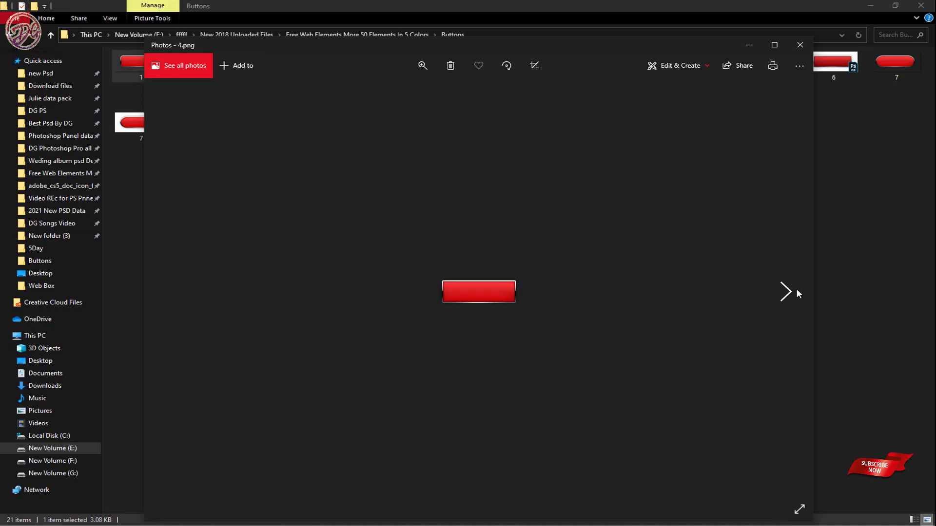
left_click(796, 288)
left_click(797, 288)
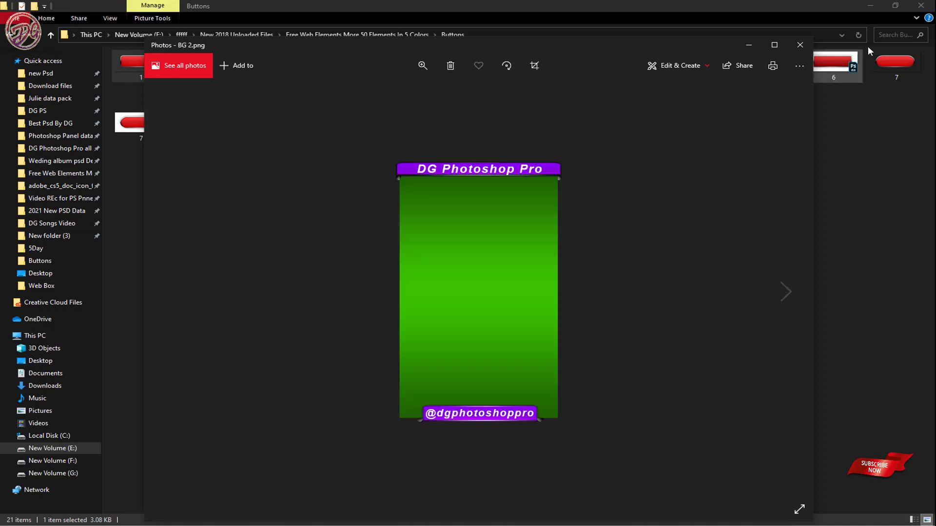
left_click(807, 48)
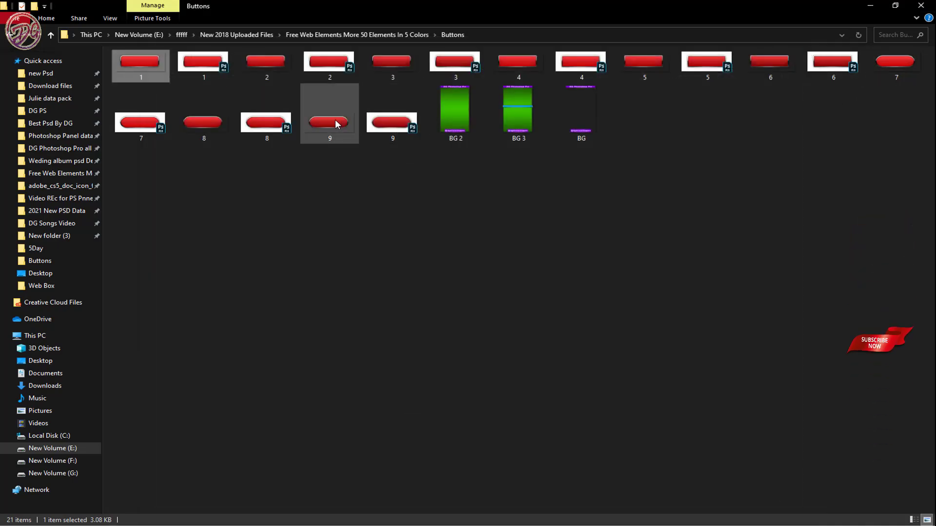
Place button image 7.png into the document, scale it to fill the canvas, and hide the Background layer.
mouse_move(883, 69)
left_mouse_down()
mouse_move(376, 511)
mouse_move(347, 525)
mouse_move(369, 284)
left_mouse_up()
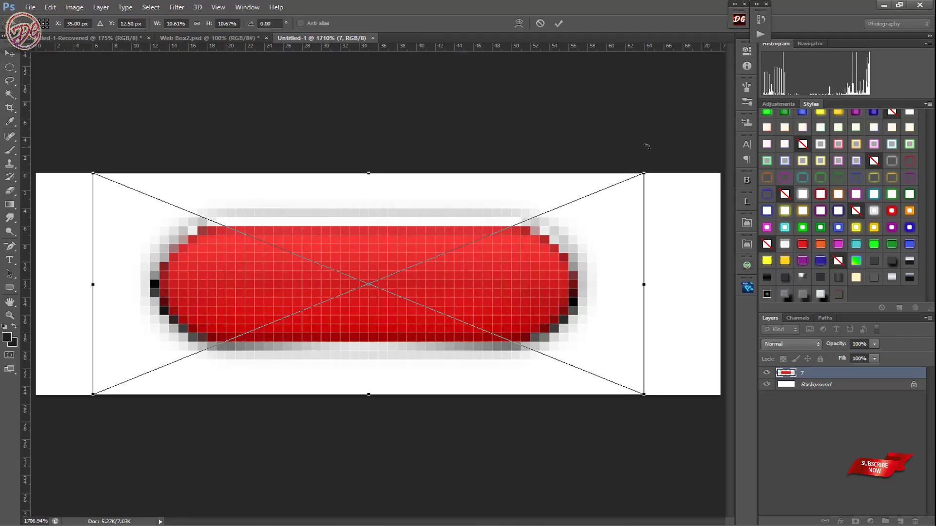
left_click_drag(646, 171, 768, 158)
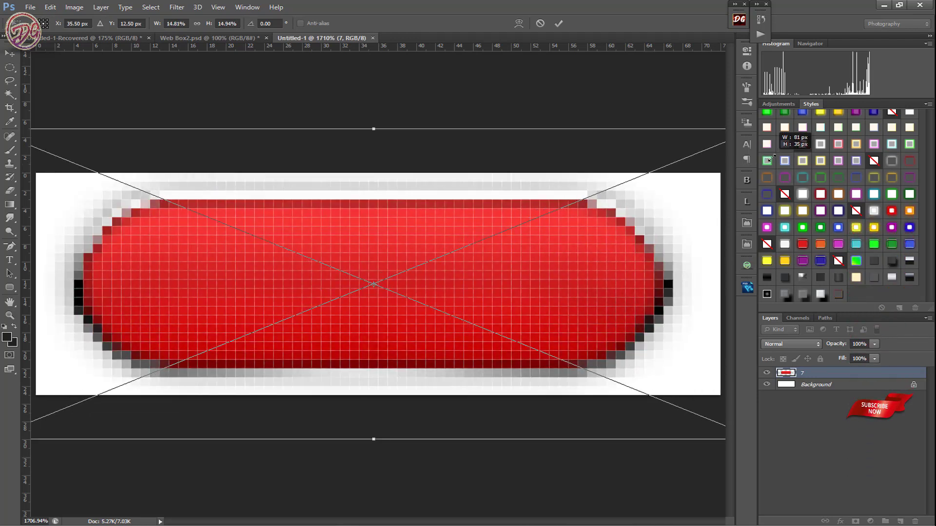
left_click_drag(768, 159, 778, 160)
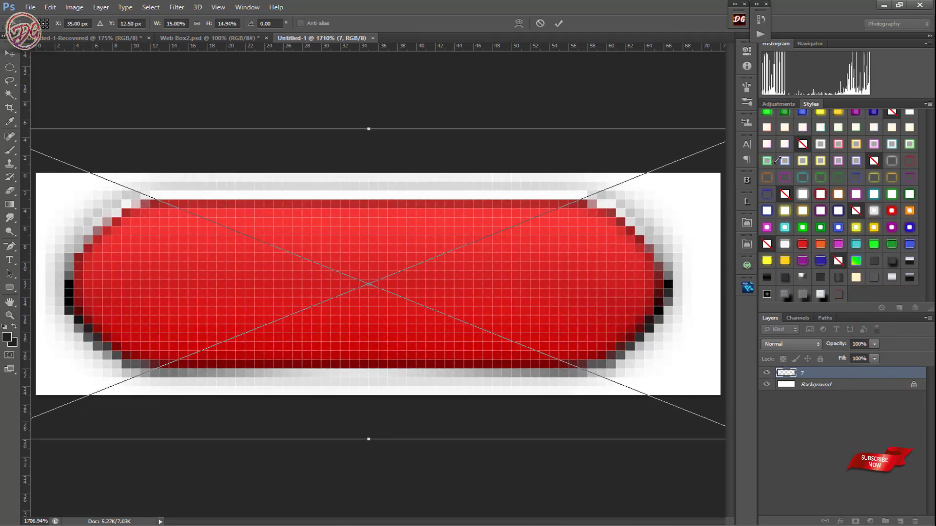
left_click(563, 24)
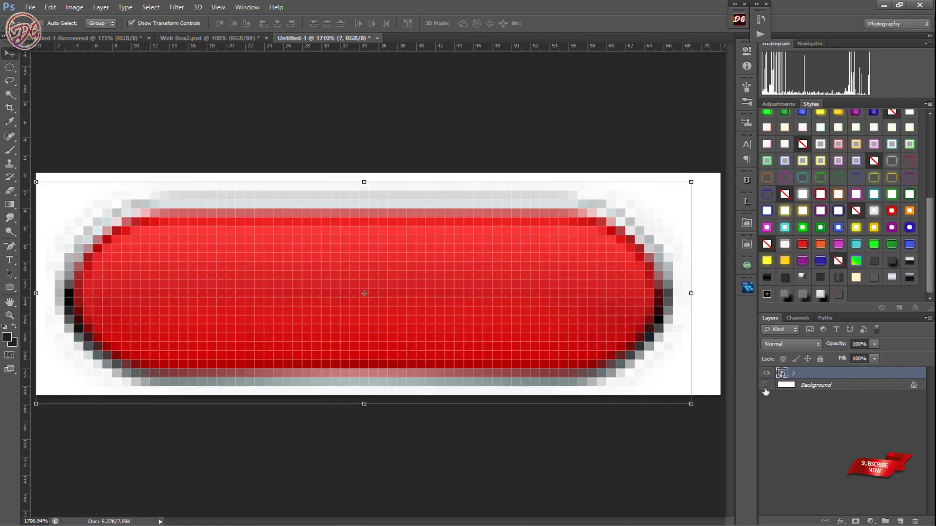
left_click(766, 386)
left_click(641, 125)
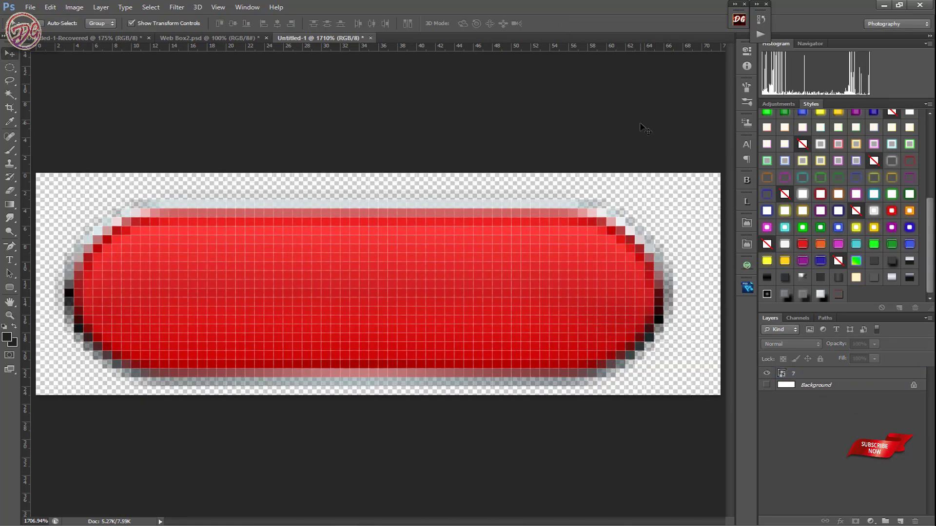
Cancel an initial Save As, then begin adding a text label on the button.
key("ctrl+shift+s")
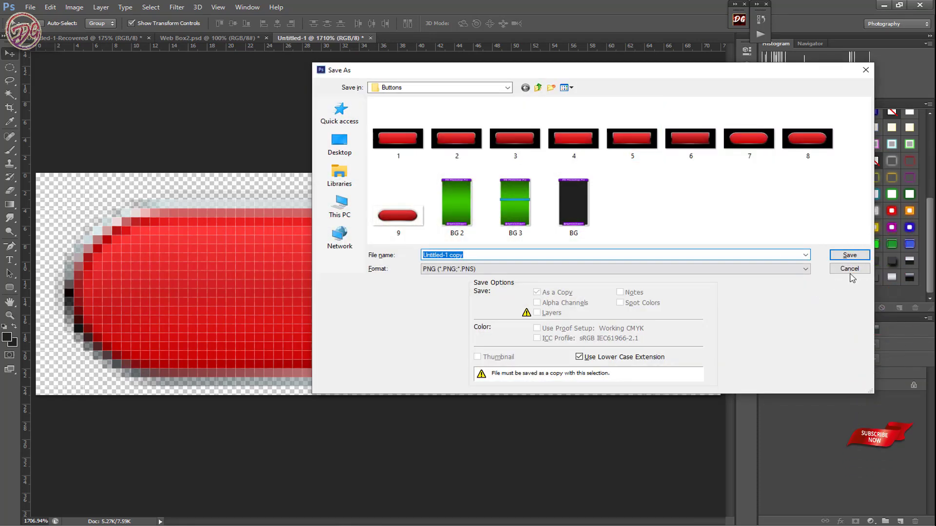
left_click(850, 273)
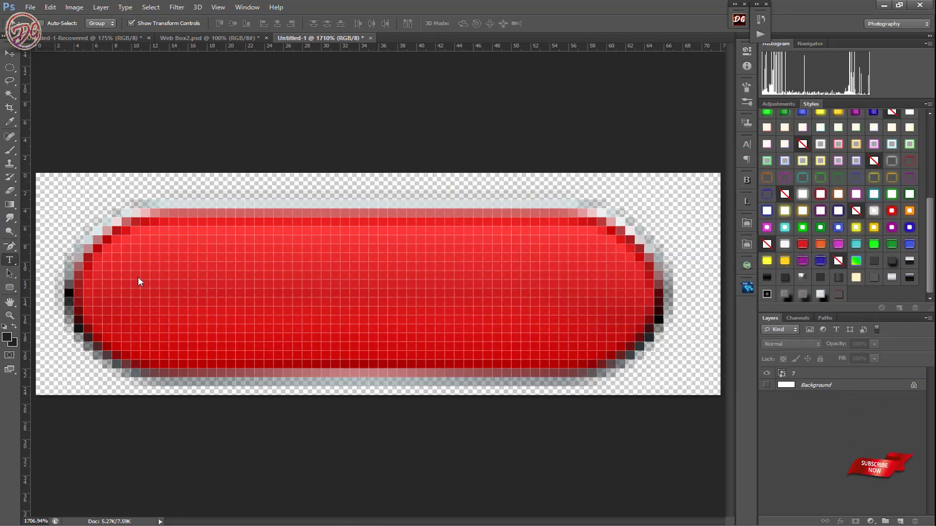
left_click(184, 284)
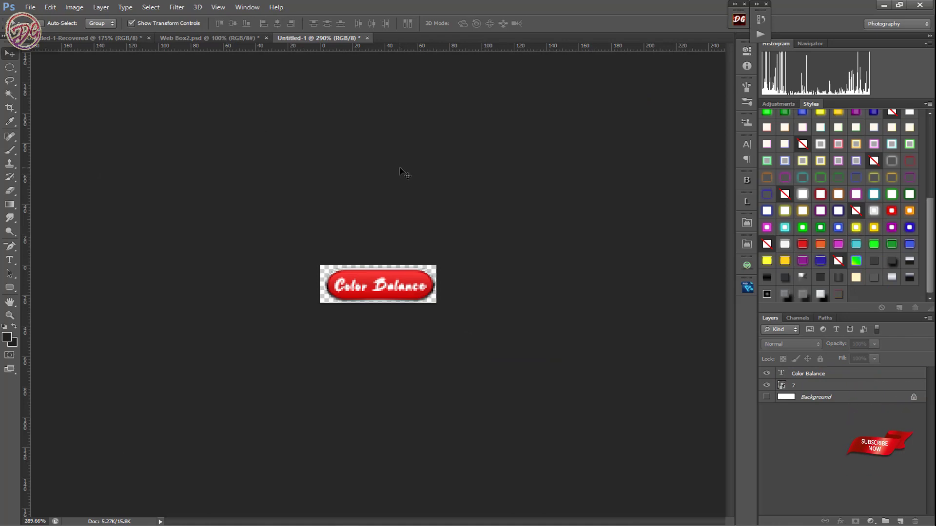
Save the labelled button as a PNG copy named BT 1.
key("ctrl+shift+s")
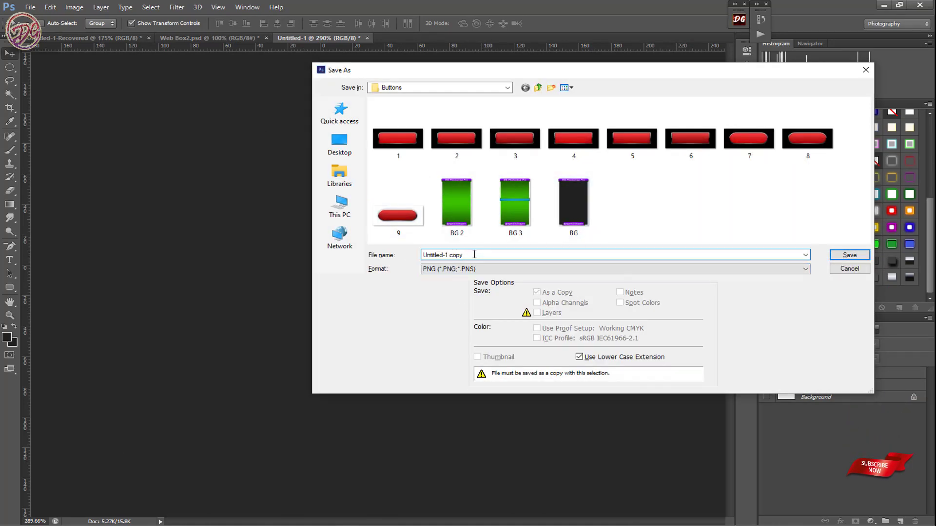
type("BT")
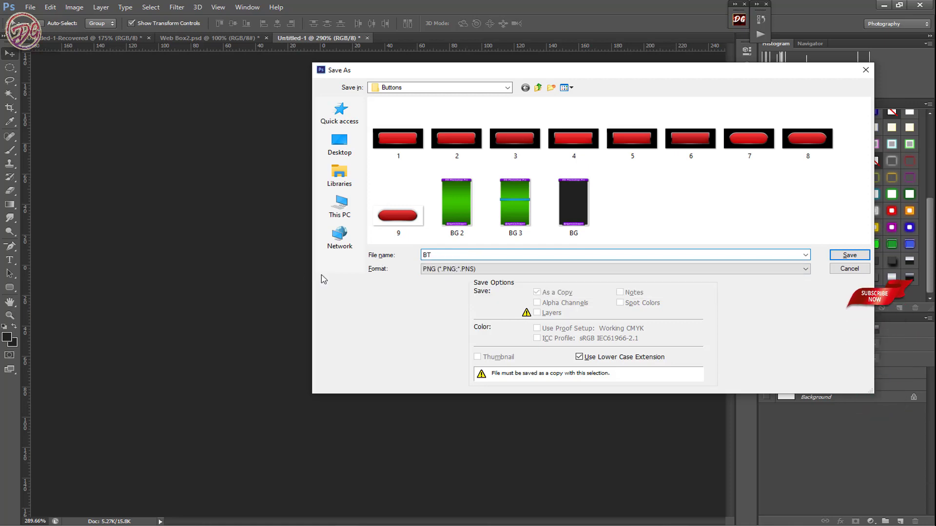
type(" 1")
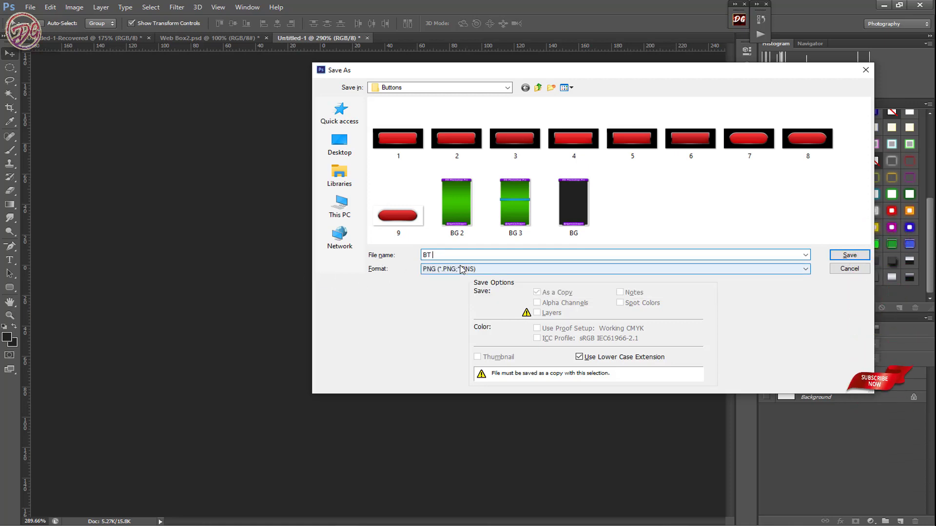
left_click(835, 256)
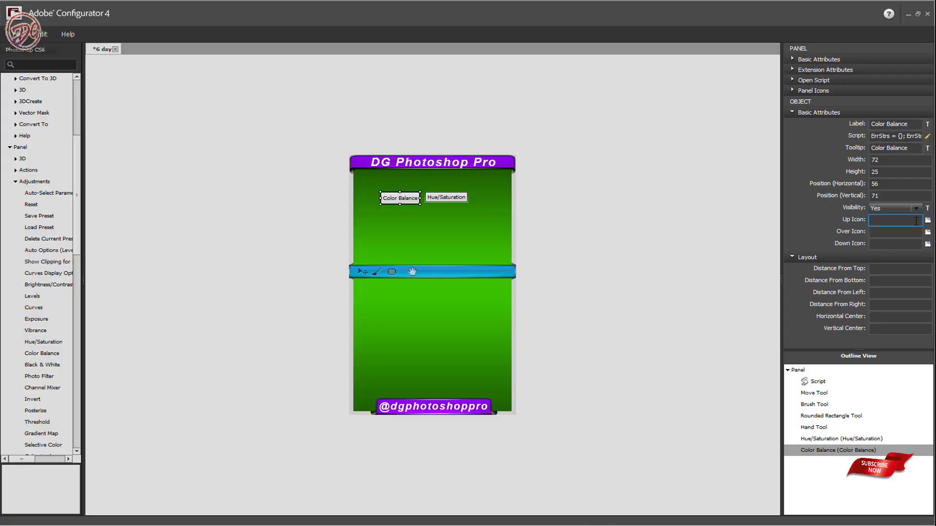
Set BT 1 as the Color Balance button's Up icon and clear its label text.
left_click(928, 221)
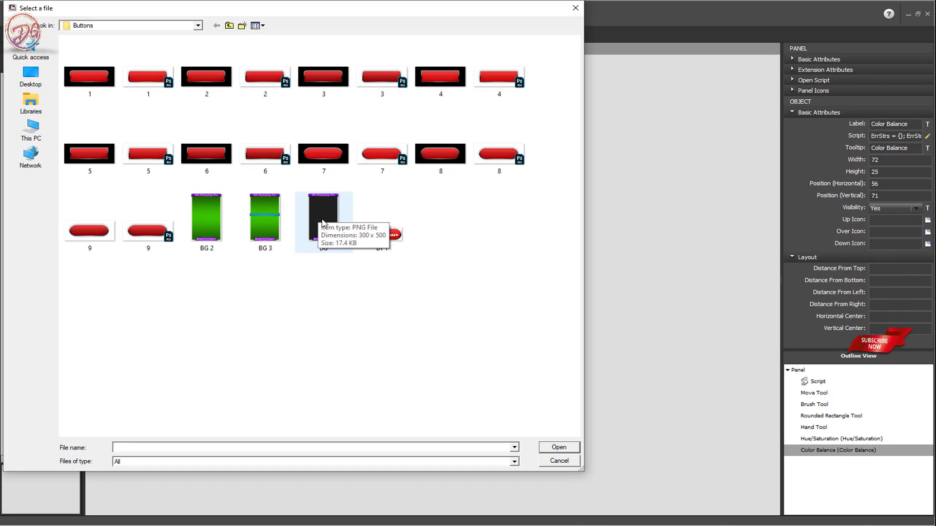
double_click(382, 239)
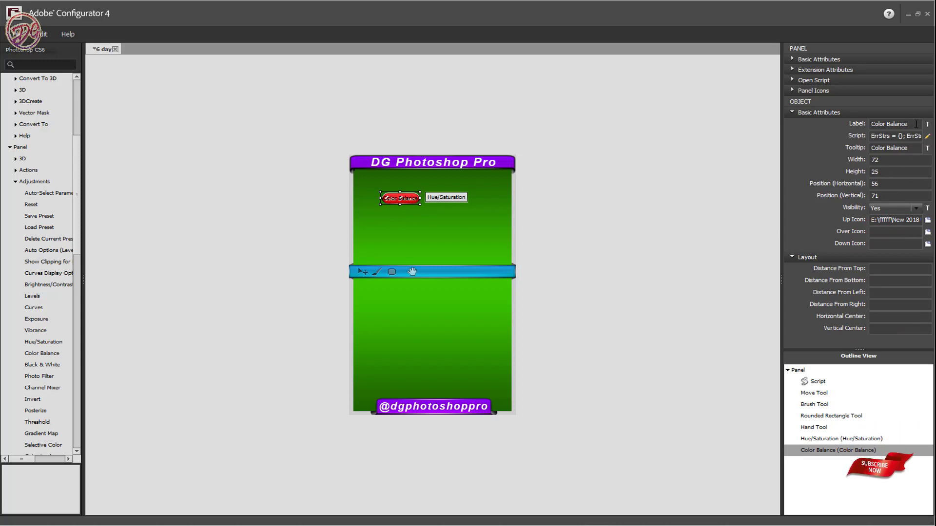
key("BackSpace")
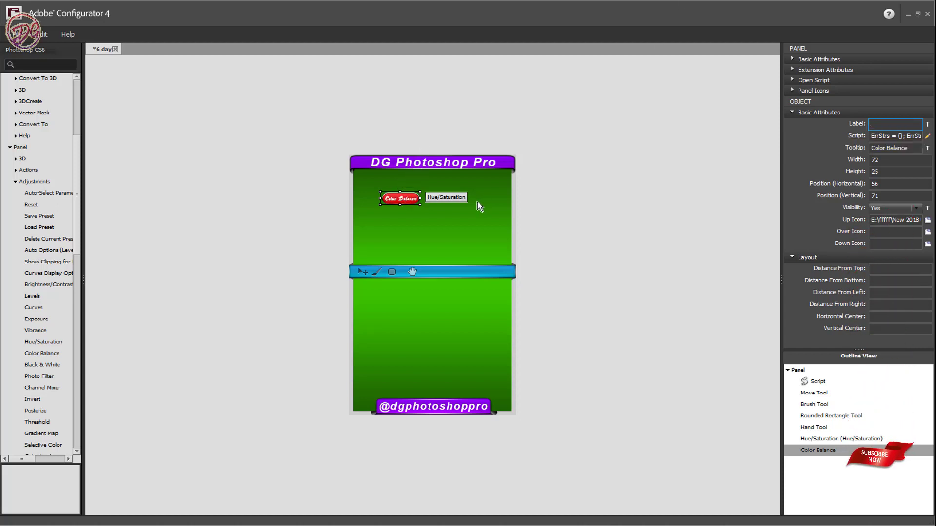
Preview the panel to confirm the red Color Balance button, then minimize Configurator.
left_click(17, 34)
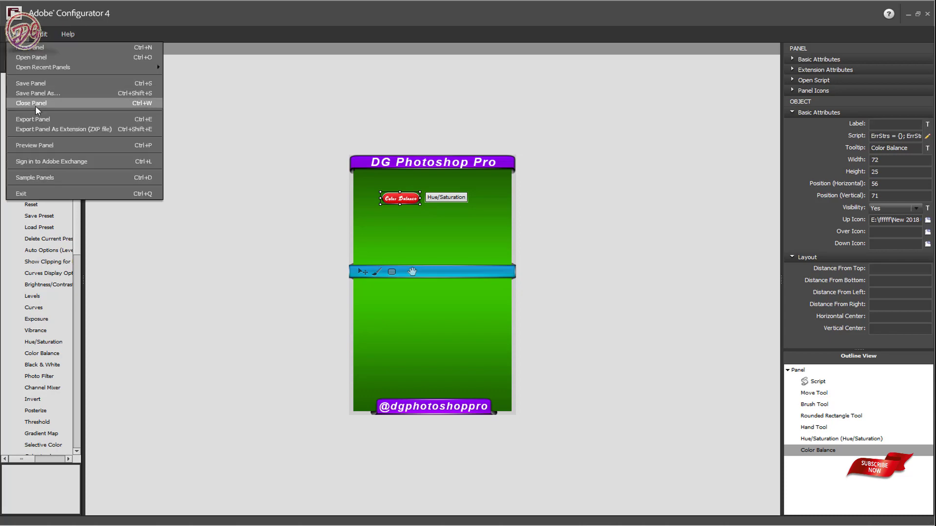
left_click(42, 145)
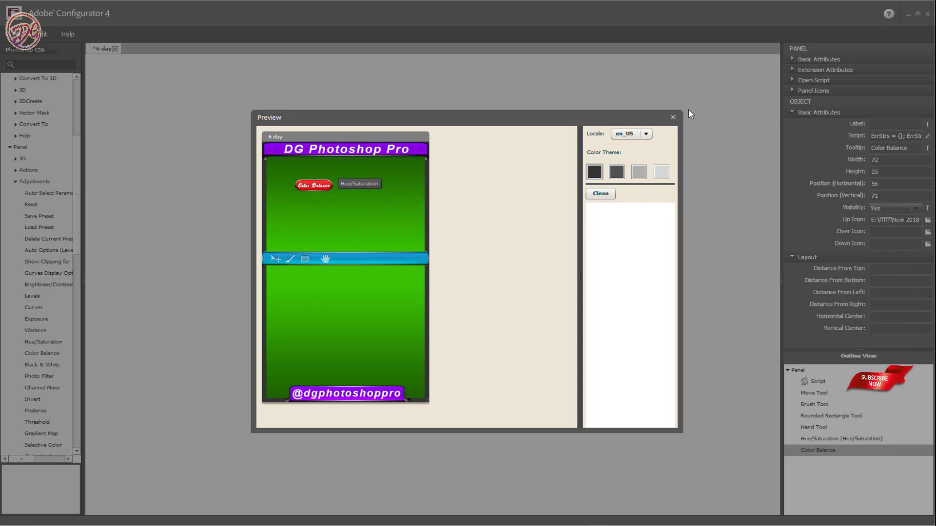
left_click(674, 117)
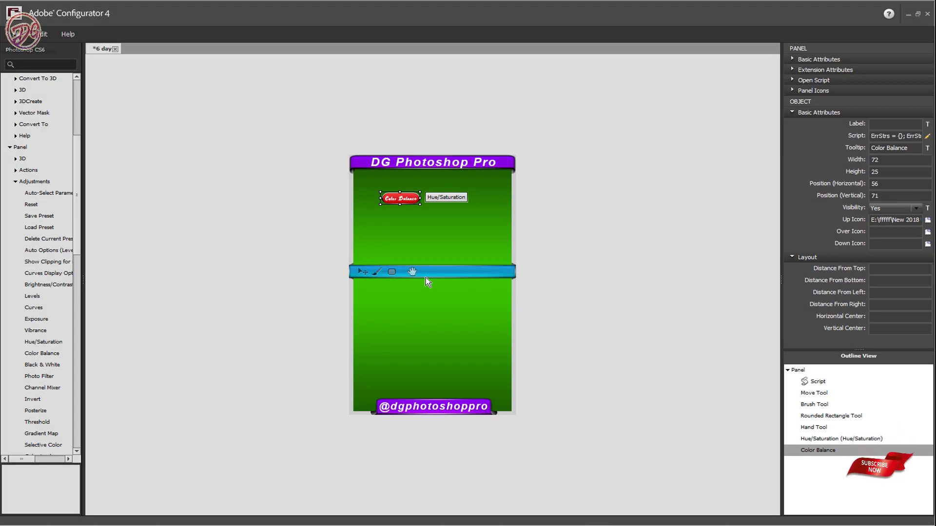
left_click(907, 14)
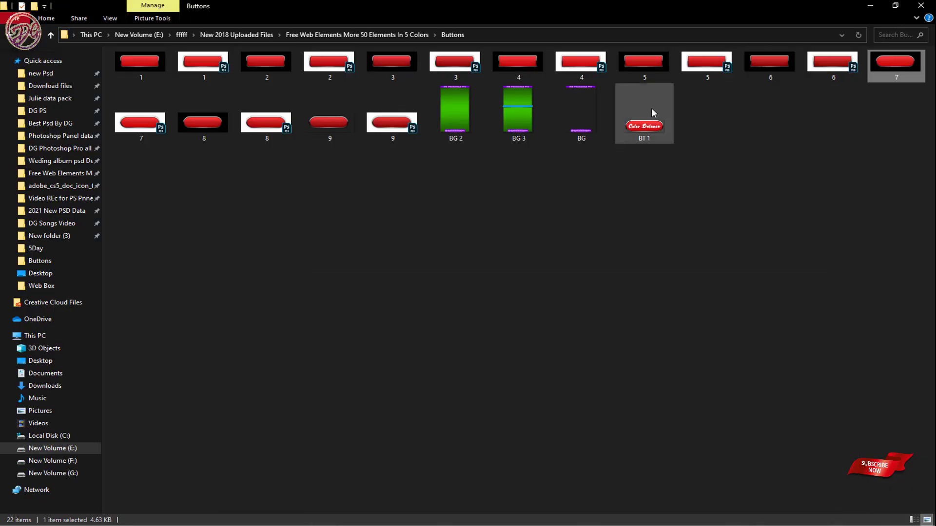
Return to the Color Balance button document, select layer 7, and list adjustment layer types.
left_click(382, 524)
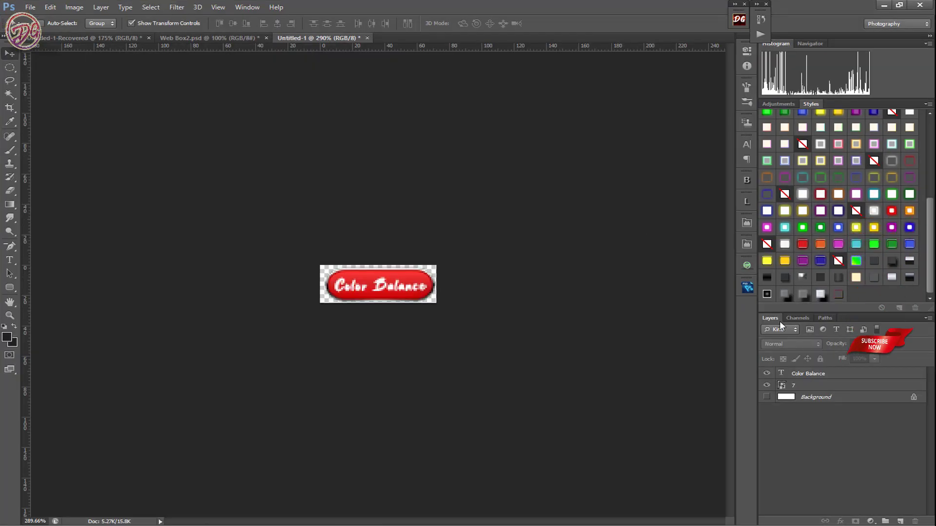
left_click(873, 385)
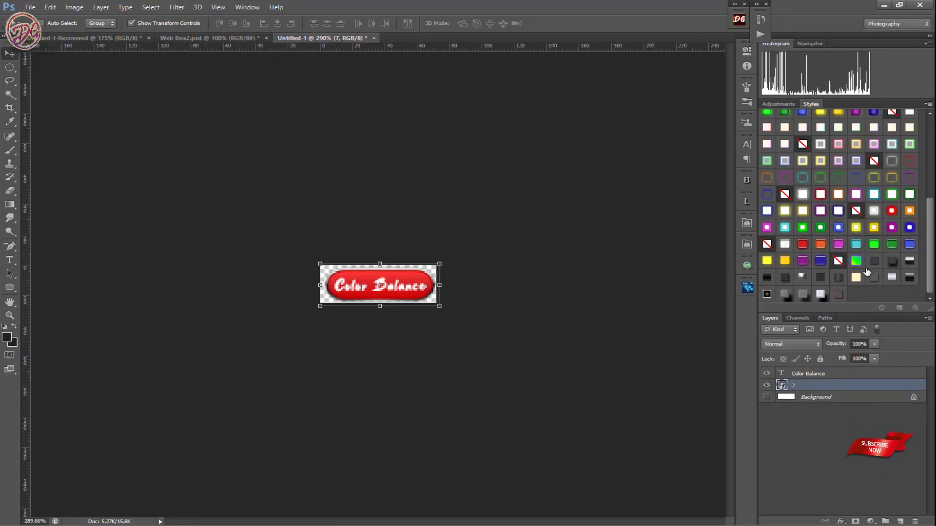
left_click(870, 523)
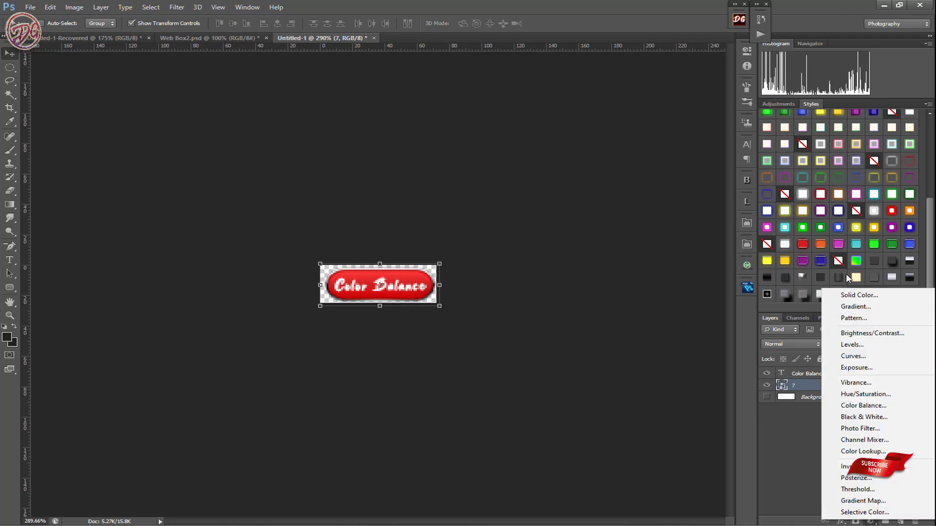
Add a Hue/Saturation adjustment layer with Hue -132 to turn the button blue.
left_click(865, 393)
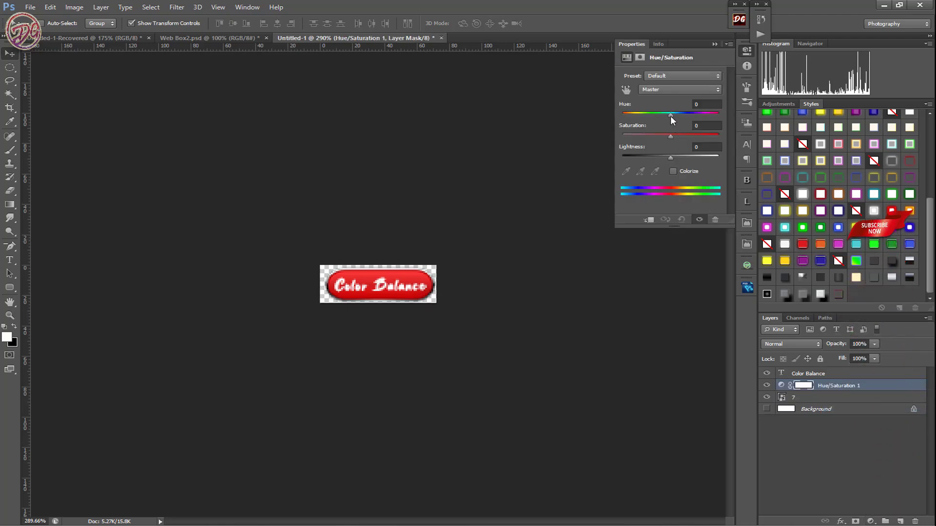
mouse_move(670, 113)
left_mouse_down()
mouse_move(701, 114)
mouse_move(646, 115)
mouse_move(632, 130)
left_mouse_up()
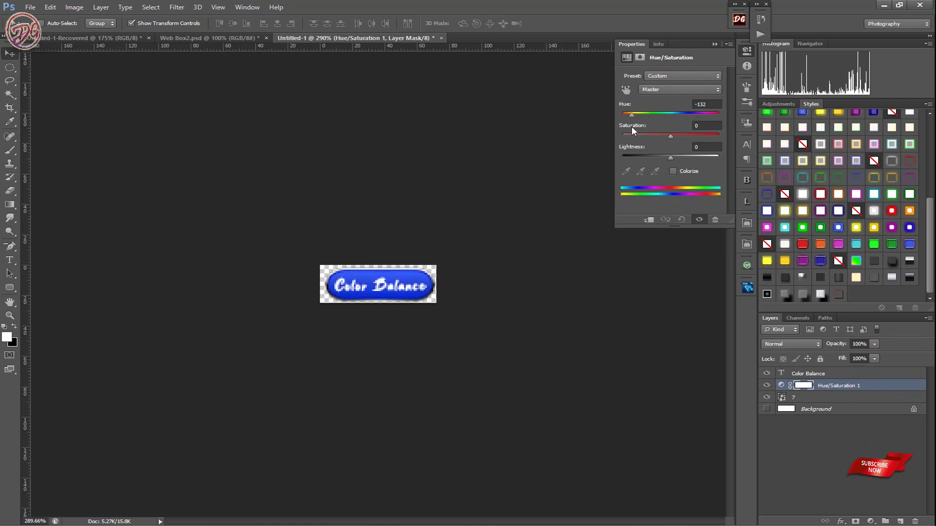
left_click(714, 45)
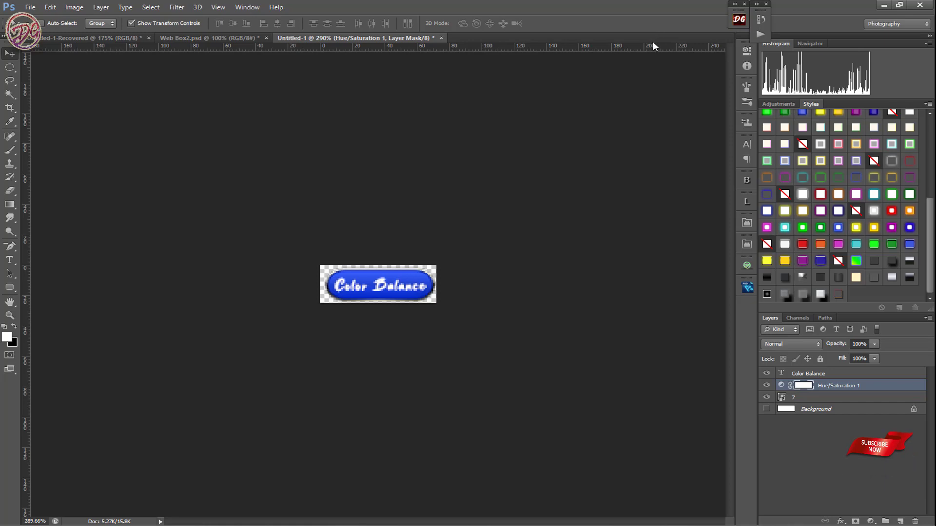
Save a PNG copy named BT 2 in the Buttons folder.
key("ctrl+shift+s")
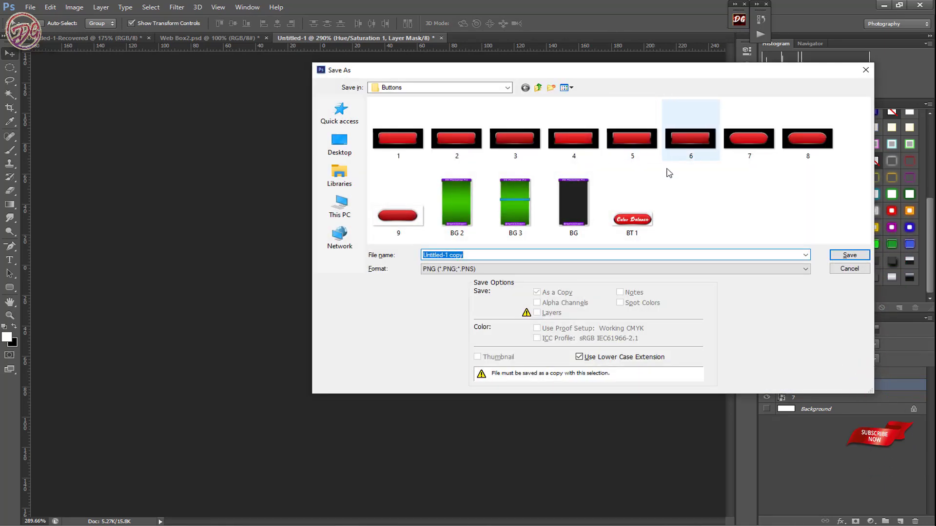
left_click(633, 210)
left_click(450, 256)
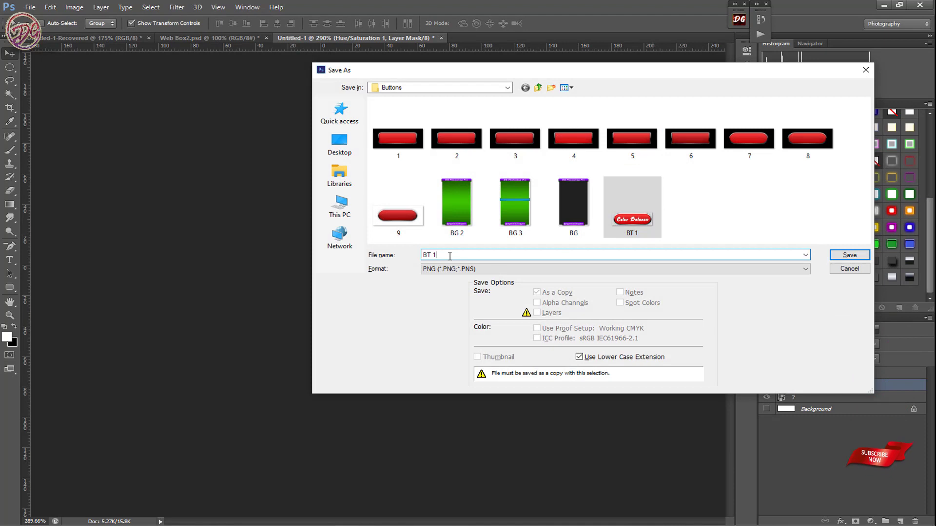
key("BackSpace")
type("2")
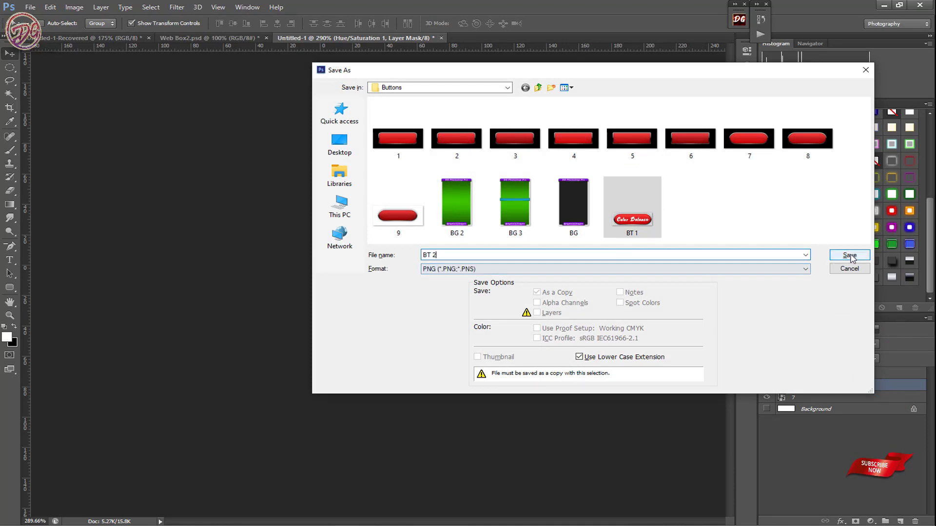
left_click(850, 257)
left_click(526, 170)
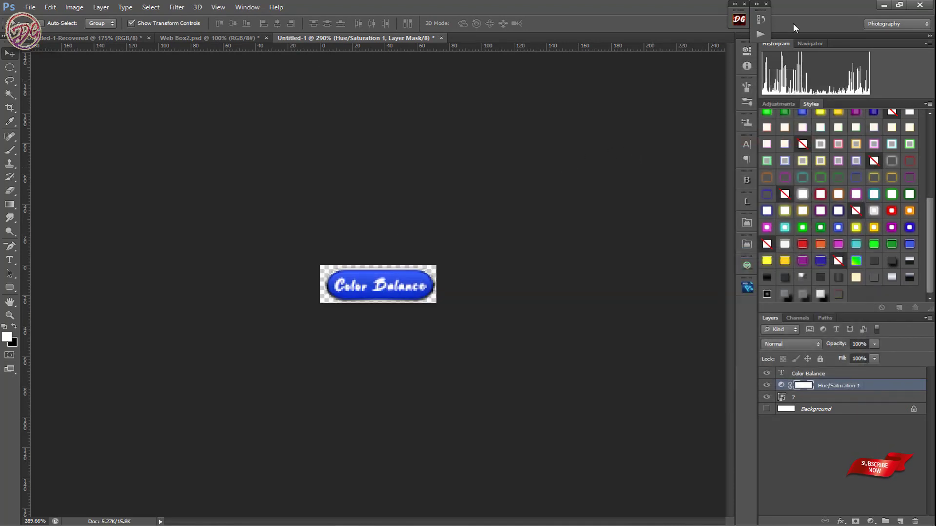
Check that blue BT 2 sits beside BT 1 in Buttons, then restore the 6 Day panel.
left_click(883, 5)
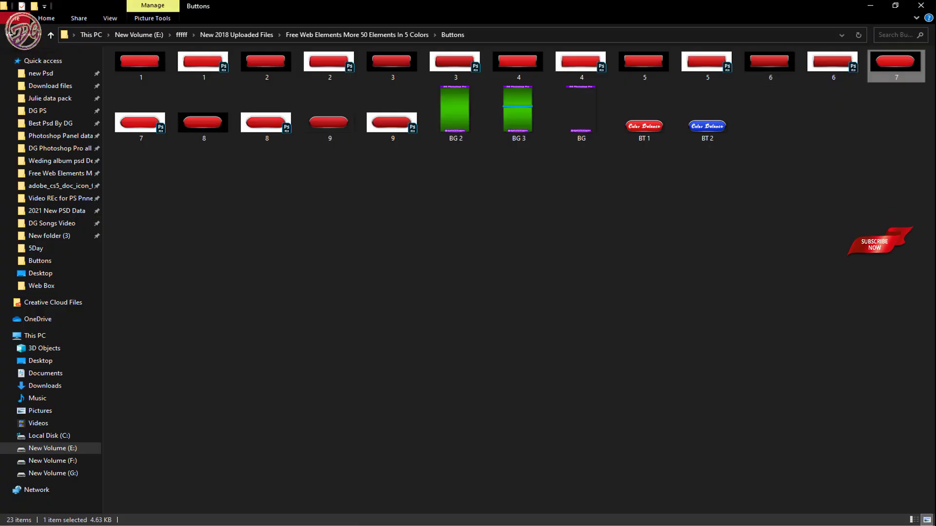
left_click(379, 517)
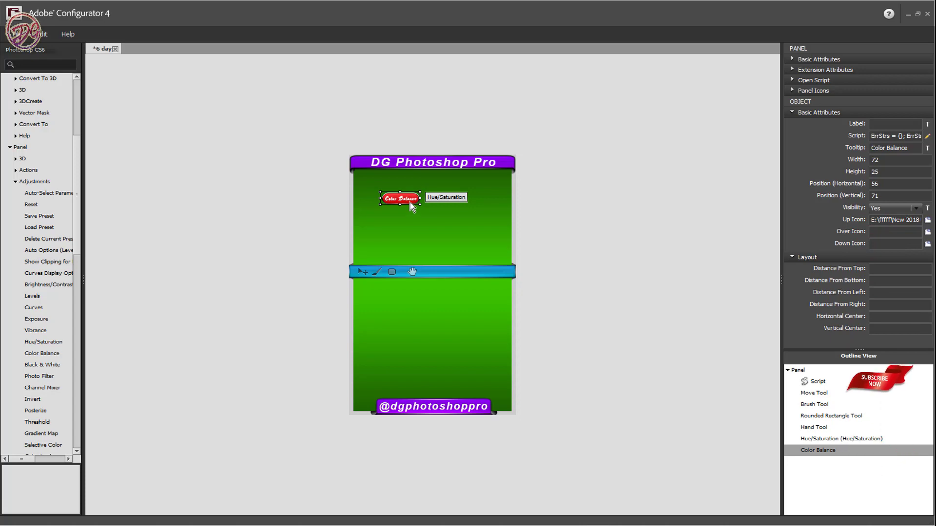
Set BT 2 as the Color Balance over icon and verify the blue hover in a preview.
left_click(928, 232)
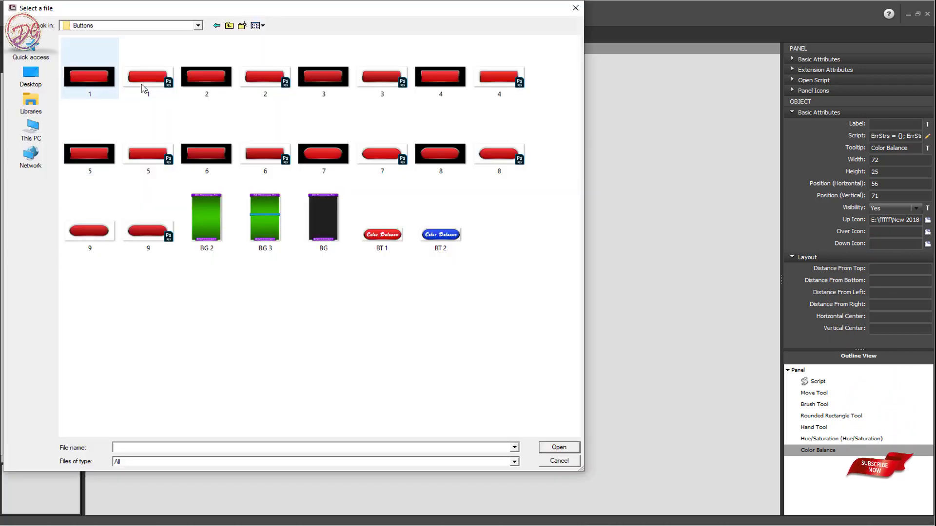
double_click(449, 241)
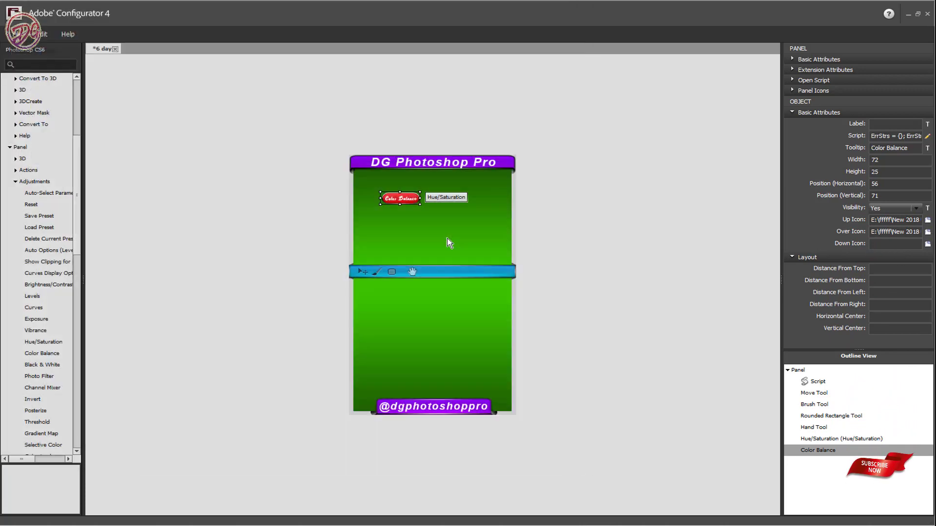
left_click(14, 34)
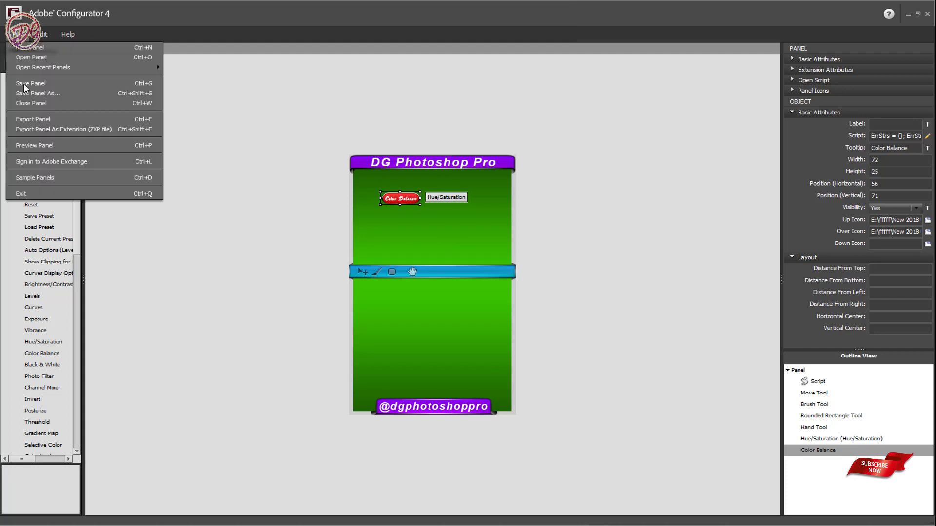
left_click(39, 144)
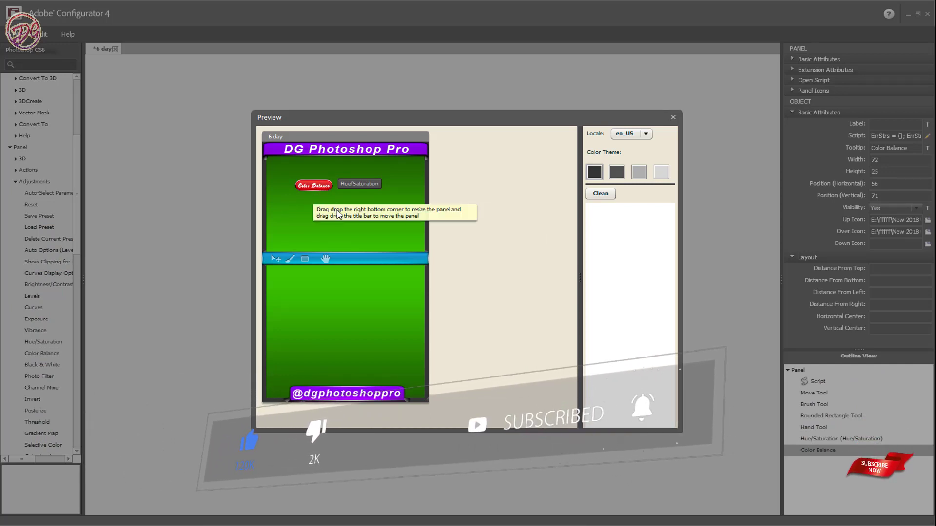
left_click(319, 188)
left_click(319, 187)
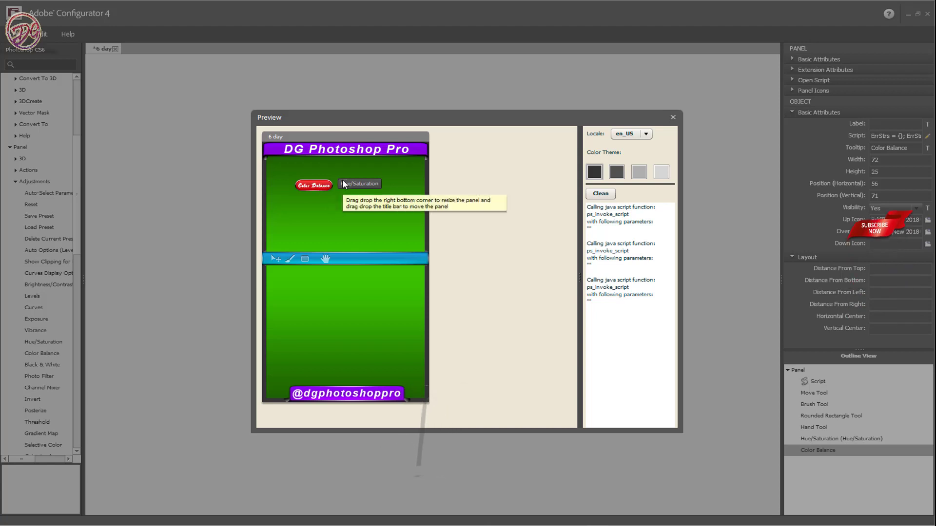
left_click(302, 186)
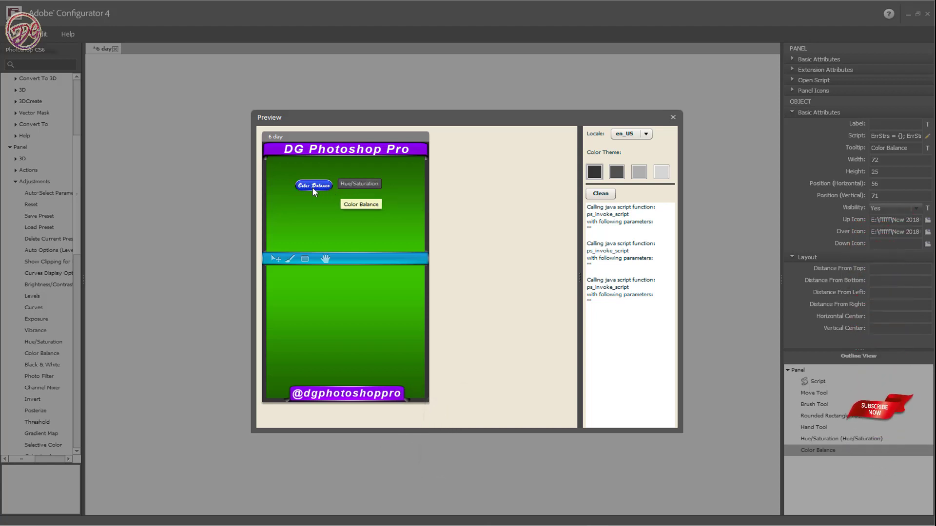
left_click(313, 187)
left_click(677, 119)
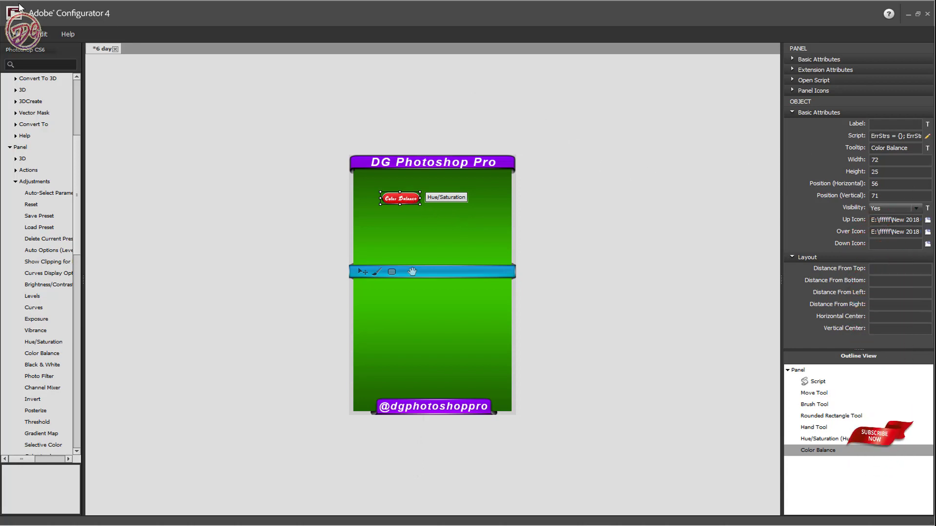
Export the panel to Adobe Photoshop CS6 (64 Bit)\Plug-ins\Panels and acknowledge the success message.
left_click(22, 35)
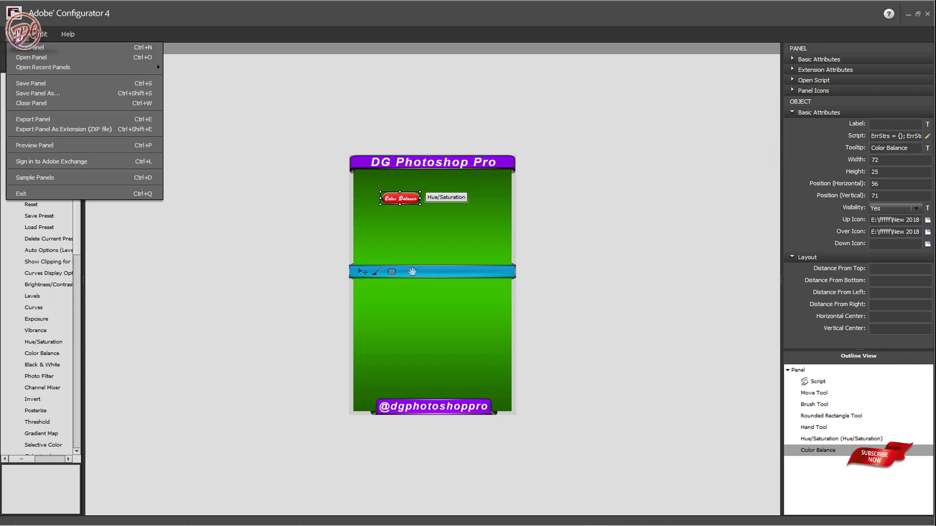
left_click(23, 39)
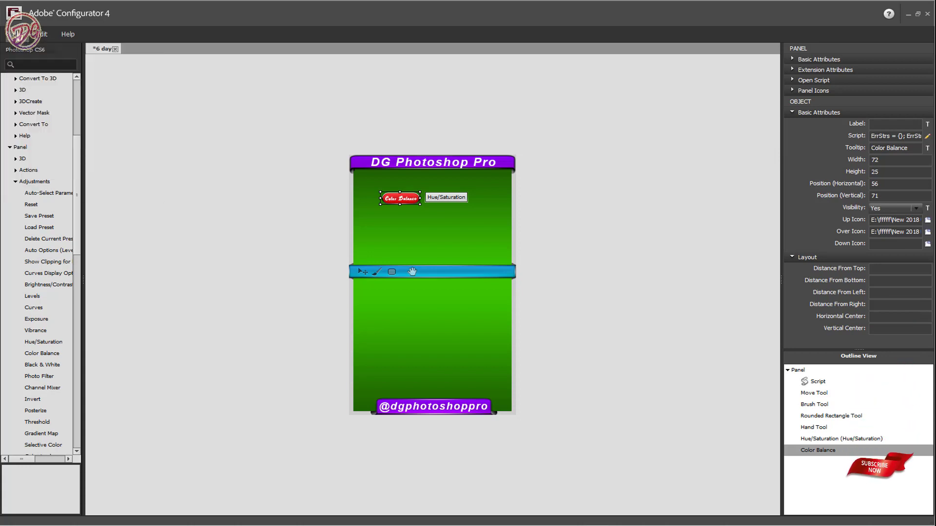
left_click(21, 34)
left_click(33, 120)
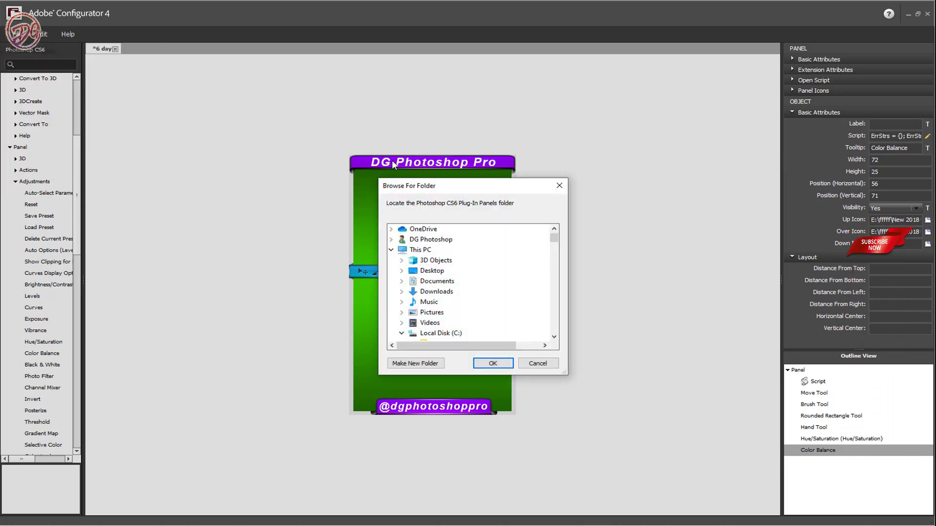
left_click_drag(426, 191, 595, 154)
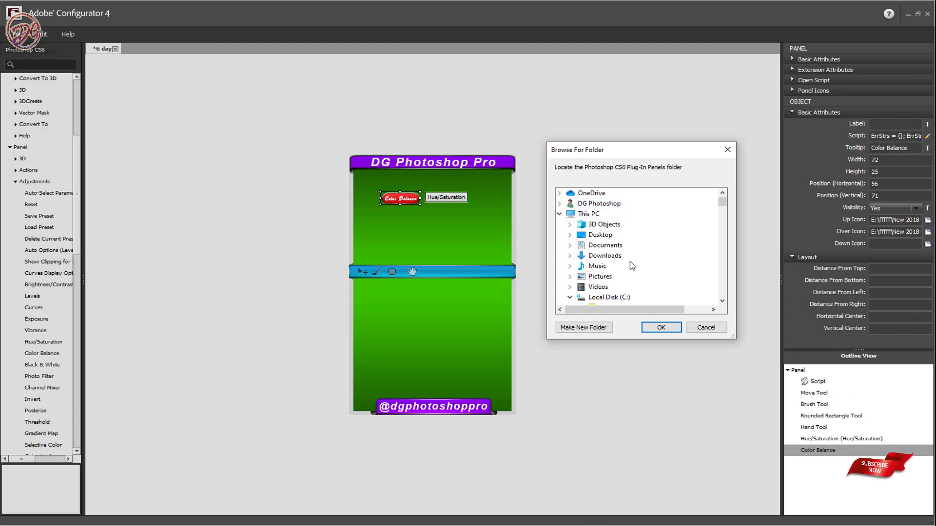
scroll(647, 282, "down", 5)
scroll(651, 273, "down", 2)
scroll(651, 270, "down", 1)
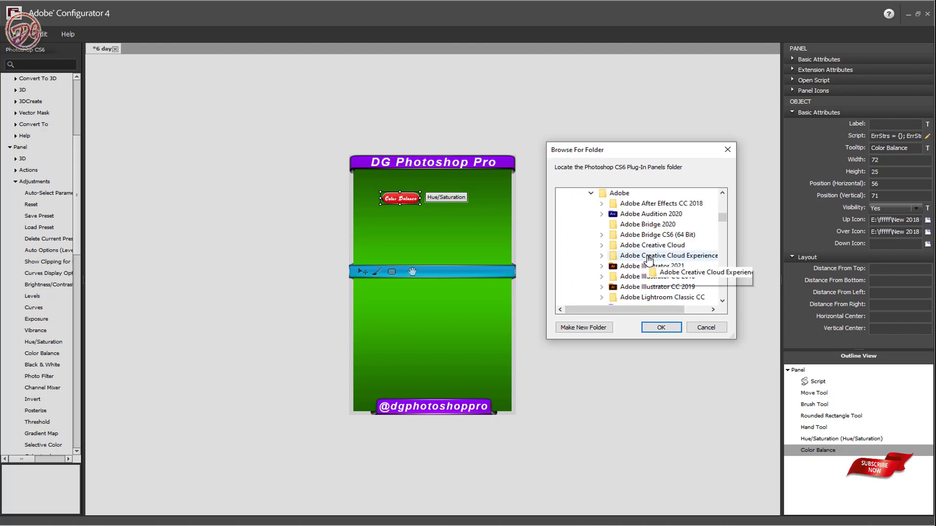
left_click(662, 327)
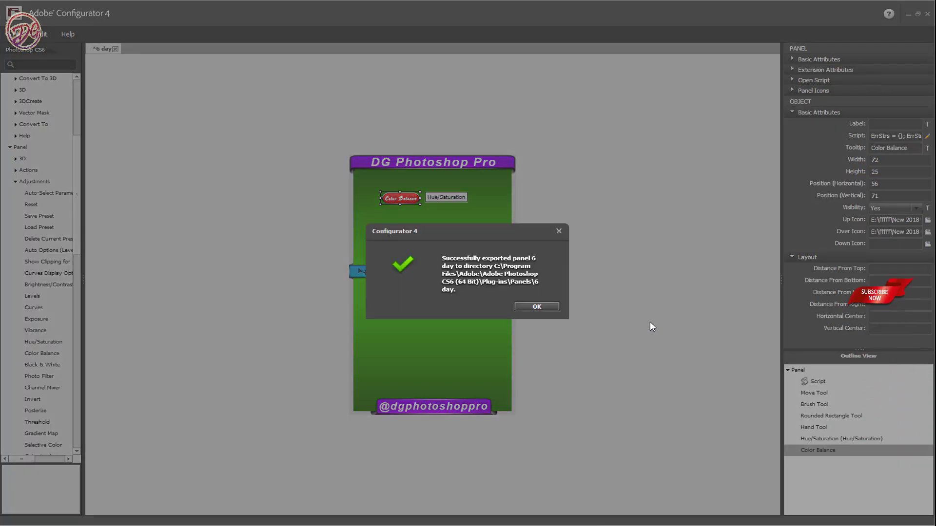
left_click(538, 306)
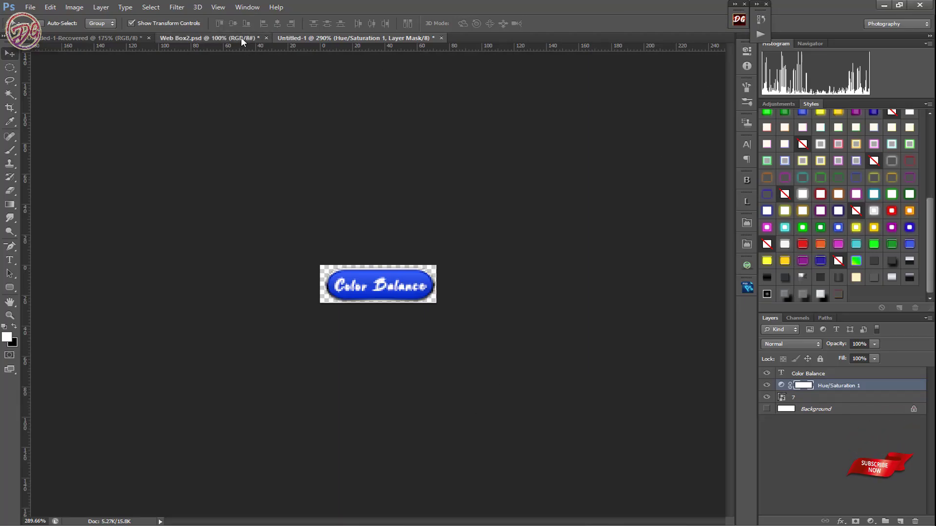
Go to Web Box2.psd, restart Photoshop, and open a portrait photo for testing.
left_click(241, 37)
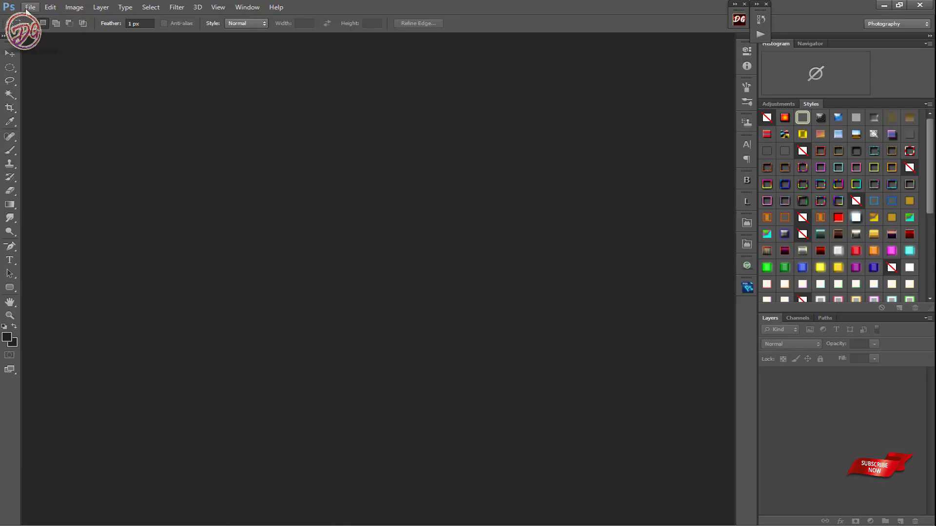
left_click(28, 7)
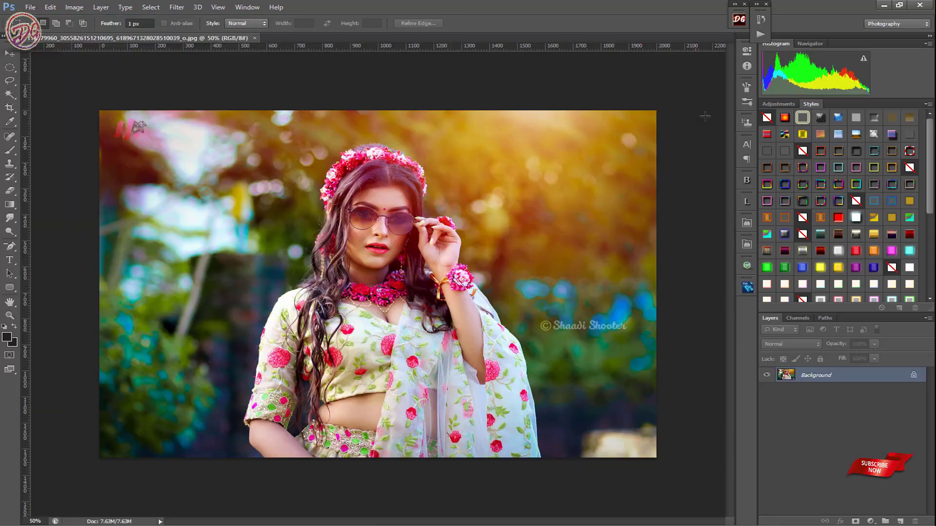
Fit the photo on screen and open Window > Extensions > 6 day, moving the panel up.
key("ctrl+0")
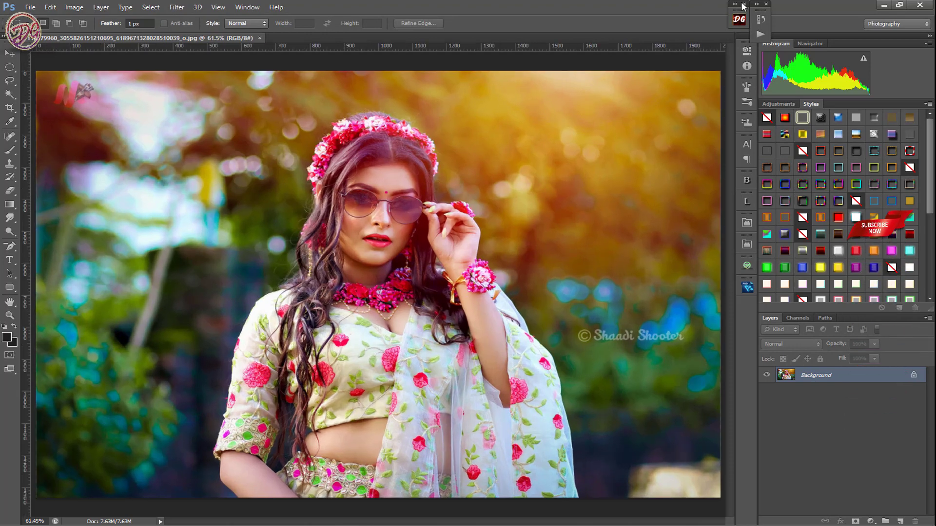
left_click(248, 7)
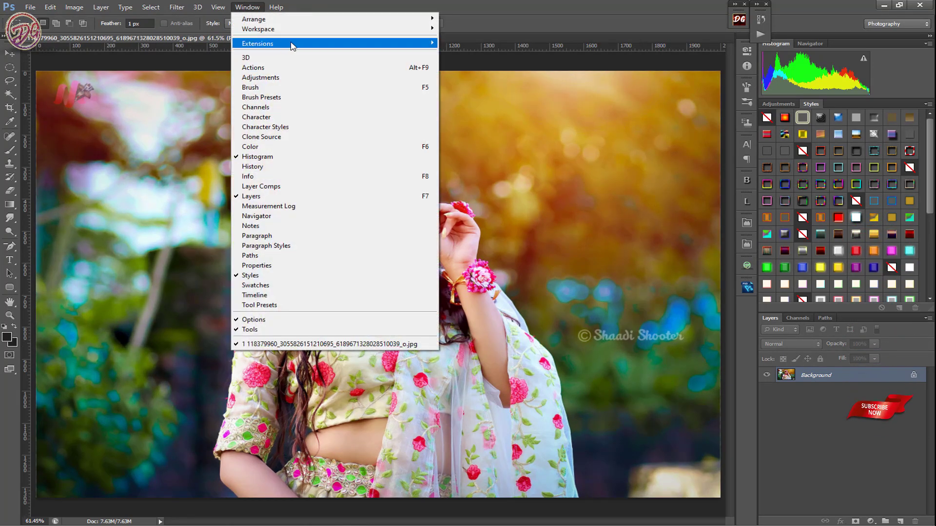
mouse_move(258, 43)
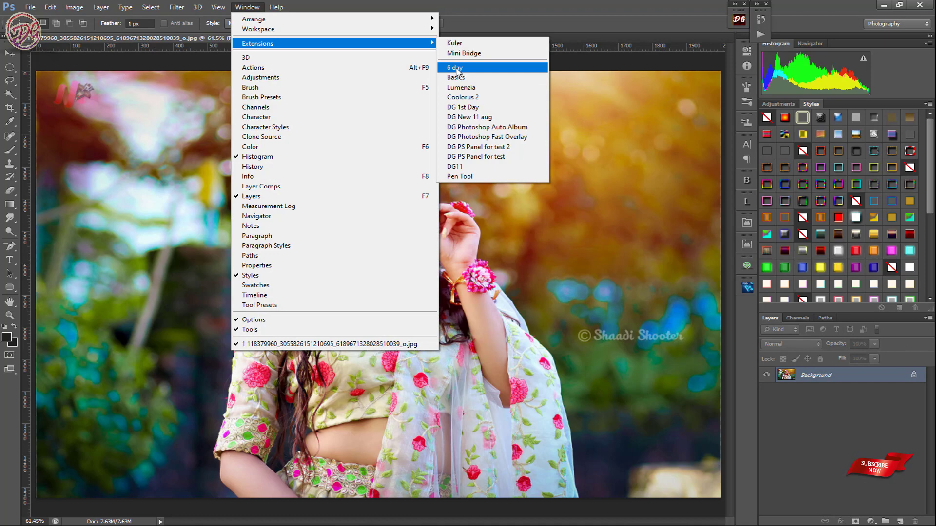
left_click(457, 69)
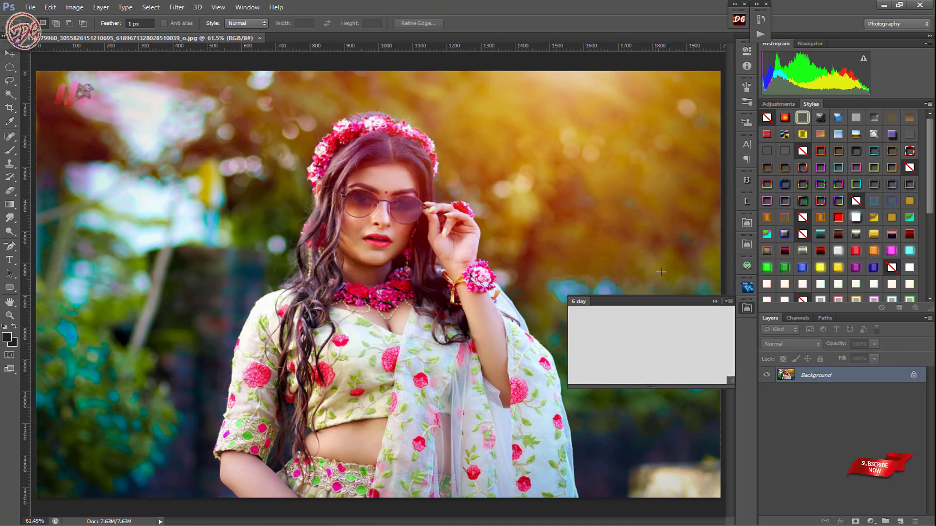
mouse_move(665, 255)
left_mouse_down()
mouse_move(654, 89)
mouse_move(644, 84)
left_mouse_up()
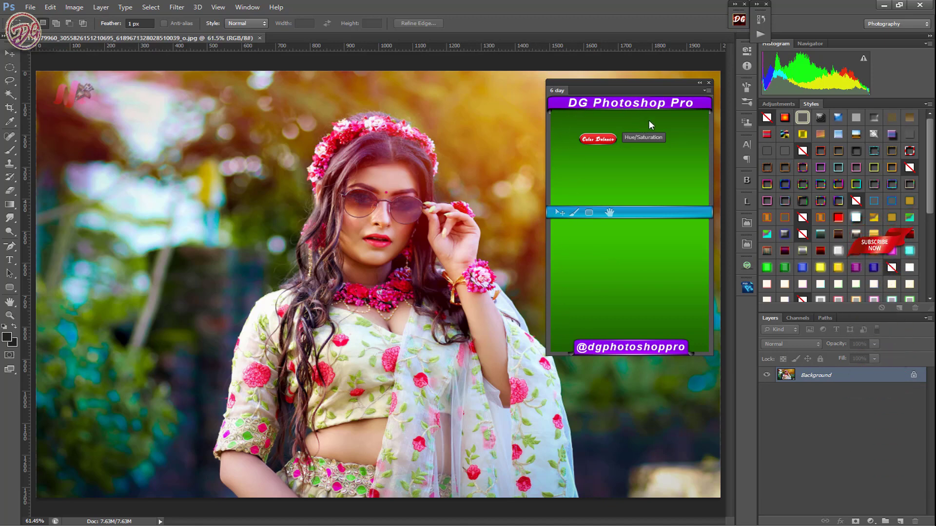
Use the 6 day panel's Brush button to paint a black test scribble.
left_click(739, 20)
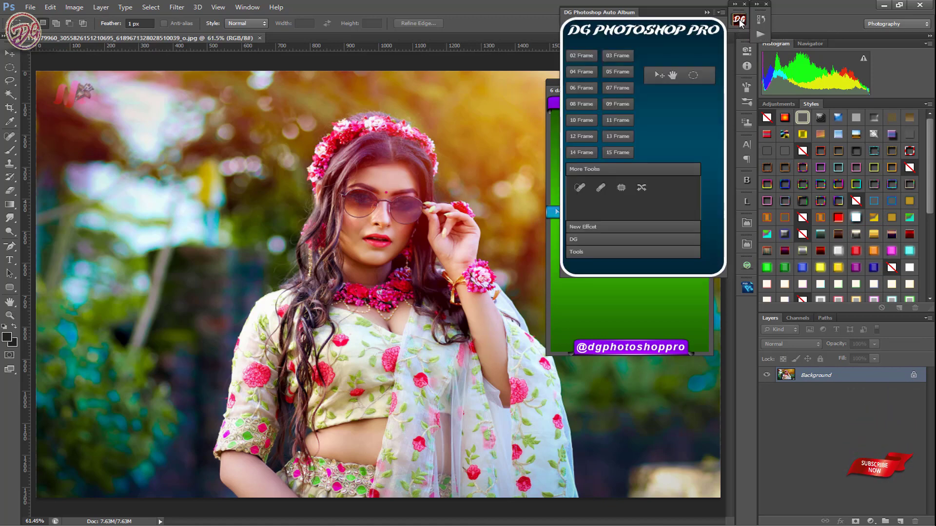
left_click(739, 20)
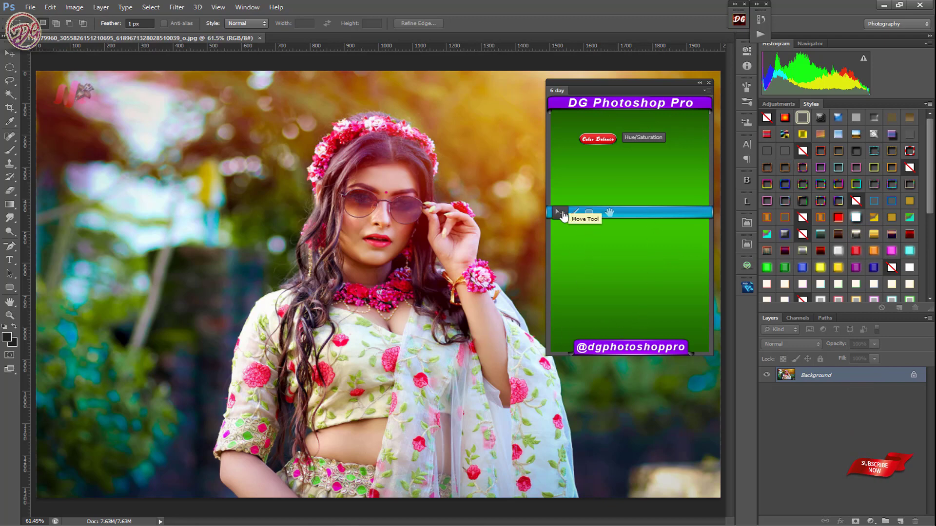
left_click(575, 213)
left_click(575, 213)
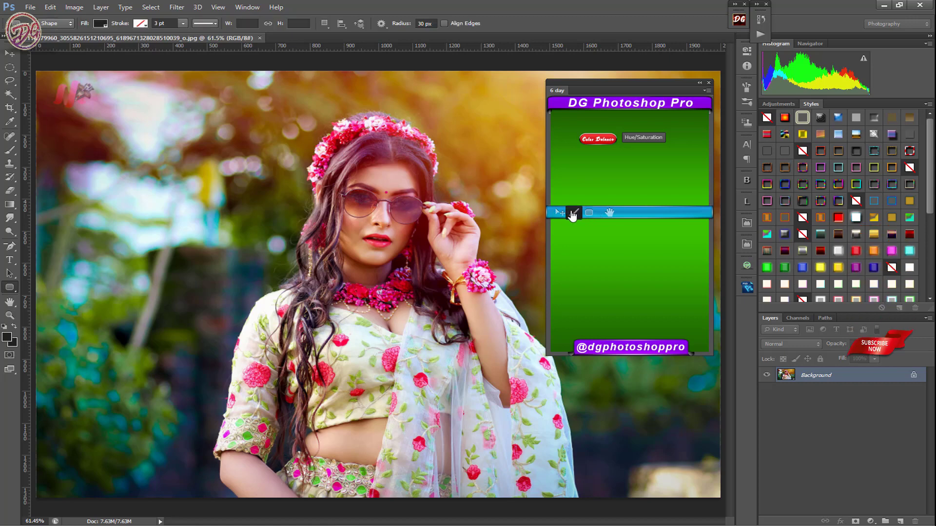
left_click_drag(451, 152, 463, 237)
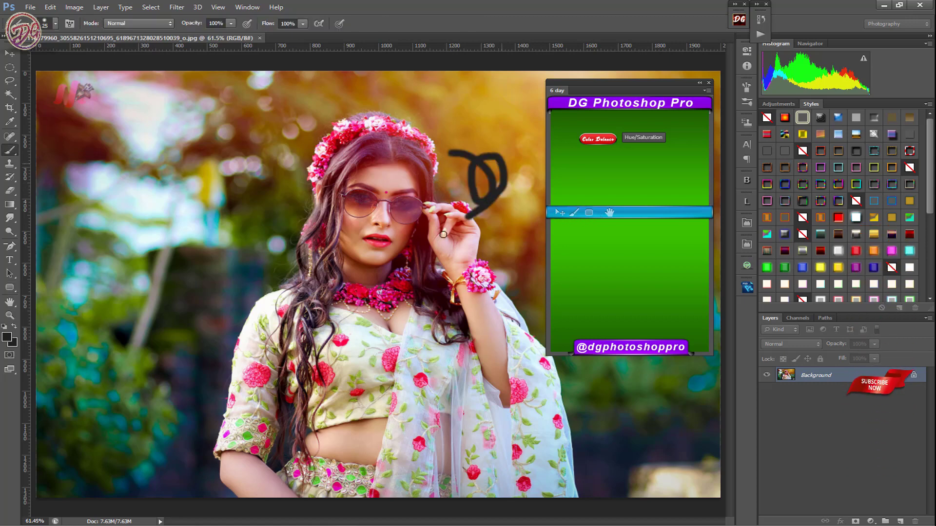
Test the Move, Hand and Rounded Rectangle buttons, then undo the rectangle and scribble.
left_click(559, 213)
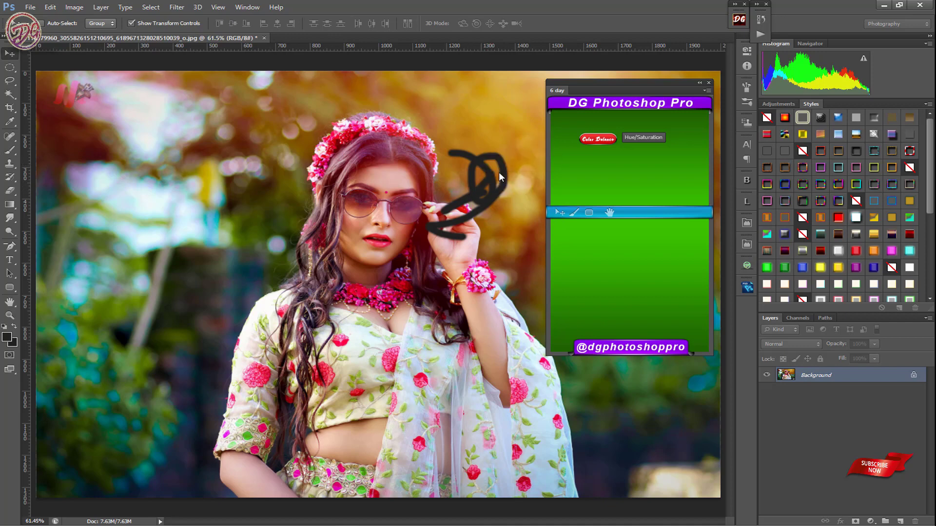
left_click_drag(499, 172, 250, 126)
left_click(483, 204)
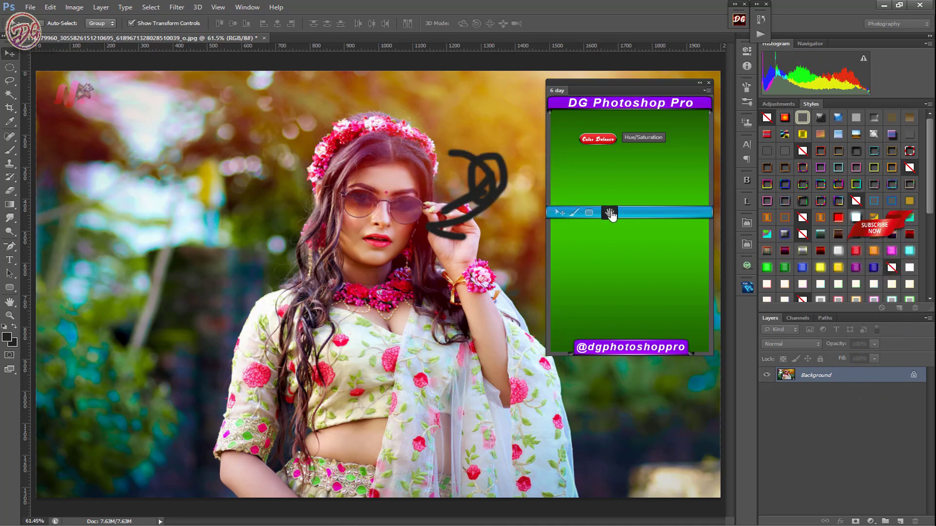
left_click(608, 212)
left_click(589, 212)
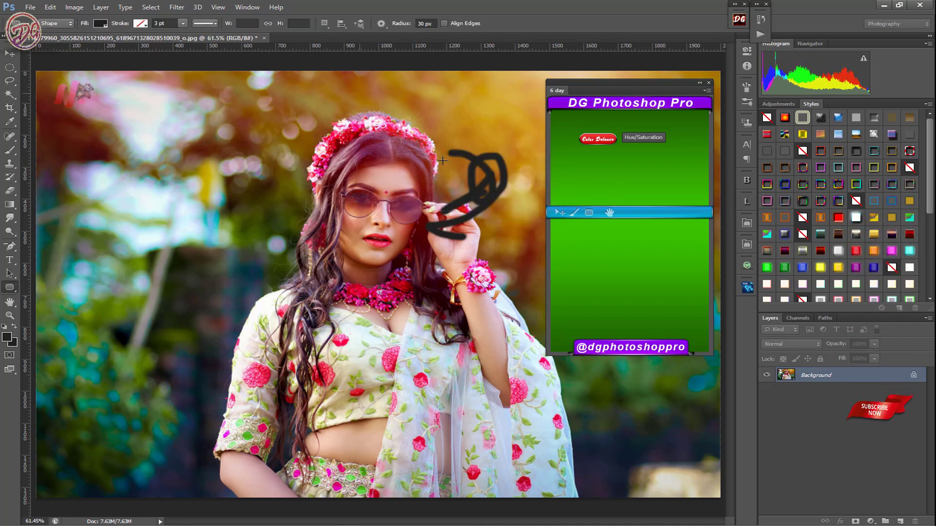
left_click_drag(361, 94, 467, 177)
key("ctrl+alt+z")
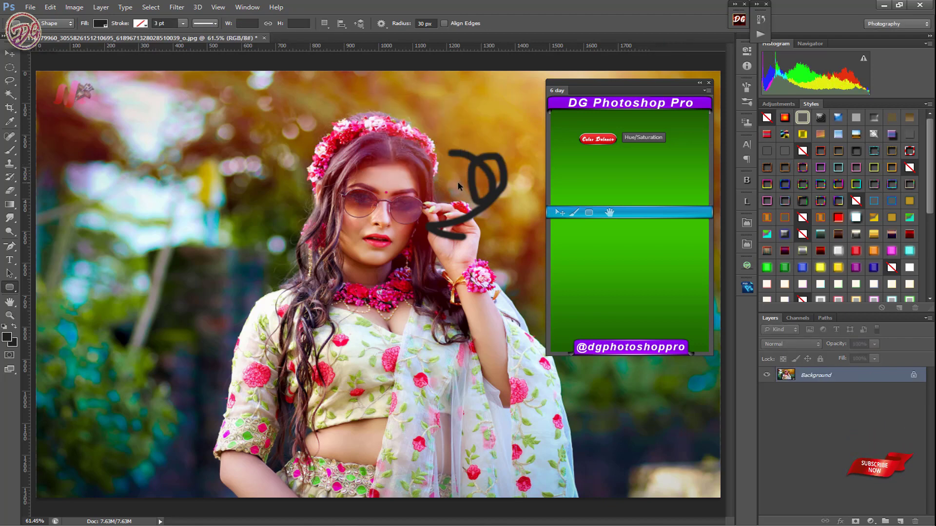
key("ctrl+alt+z")
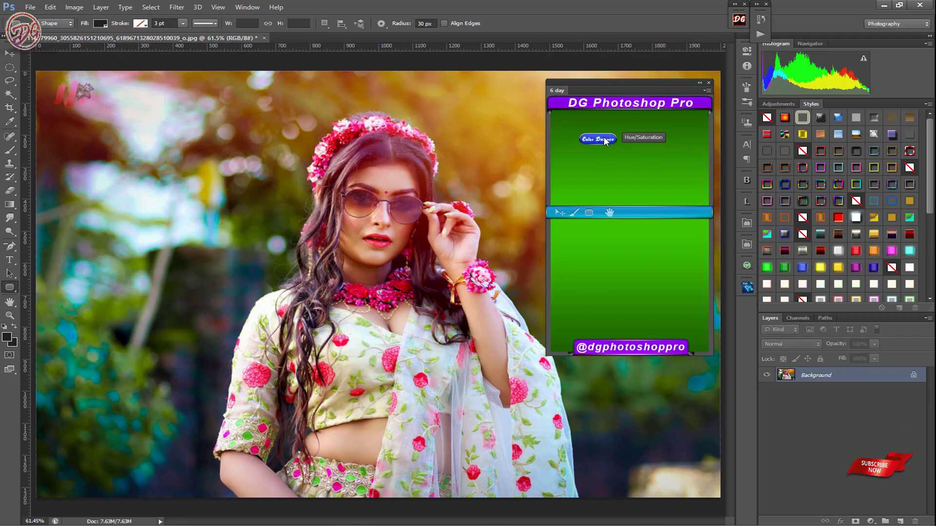
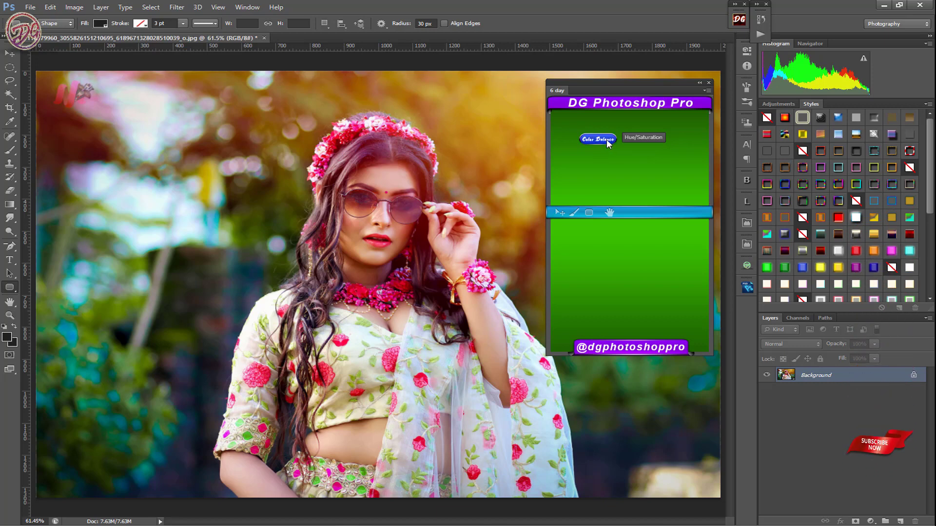
Add a Color Balance 1 layer from the DG panel, shifting midtones slightly toward red.
left_click(600, 139)
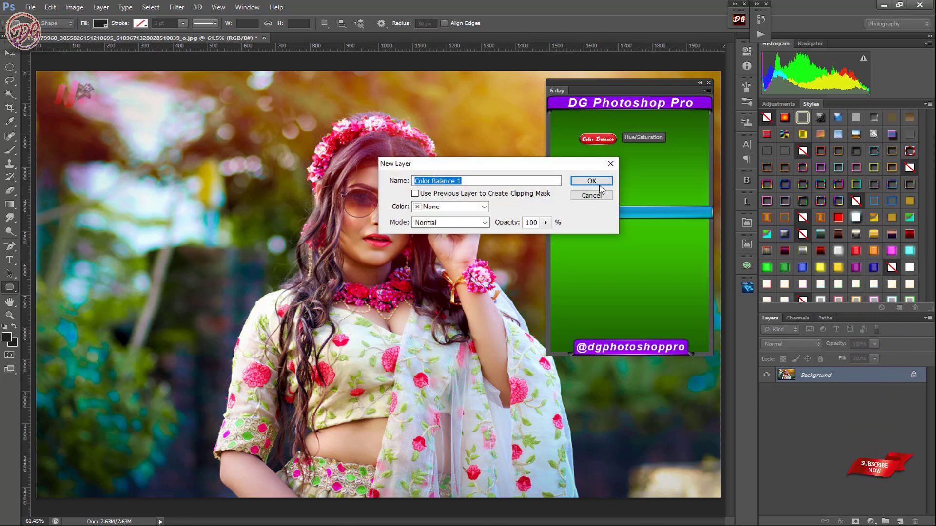
left_click(599, 184)
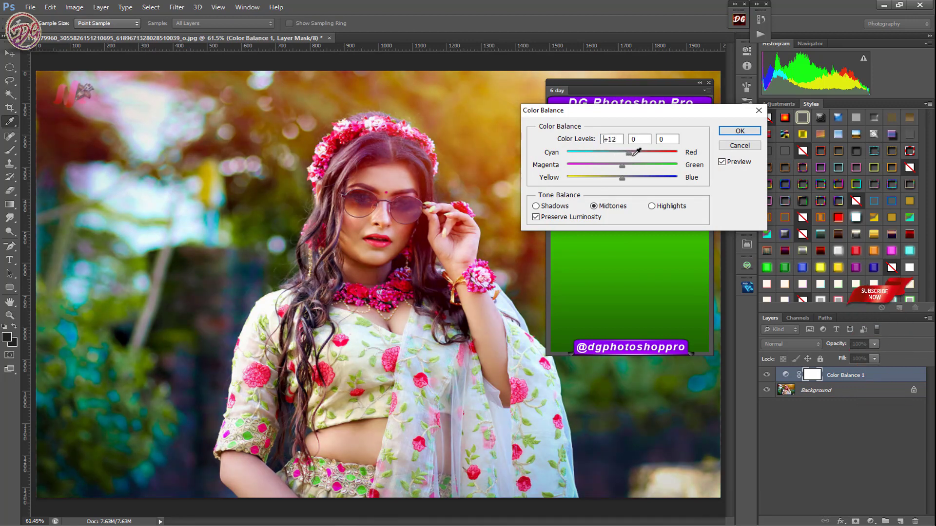
left_click_drag(606, 153, 609, 152)
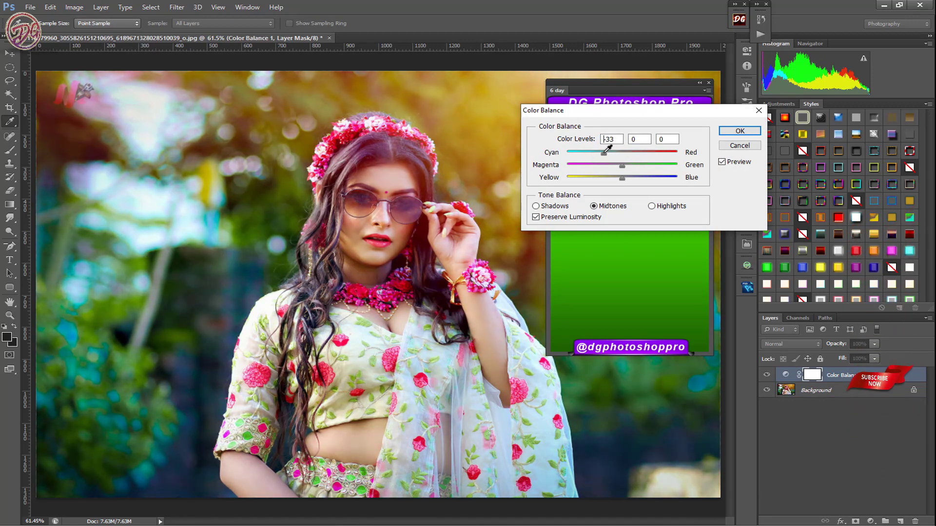
left_click(740, 131)
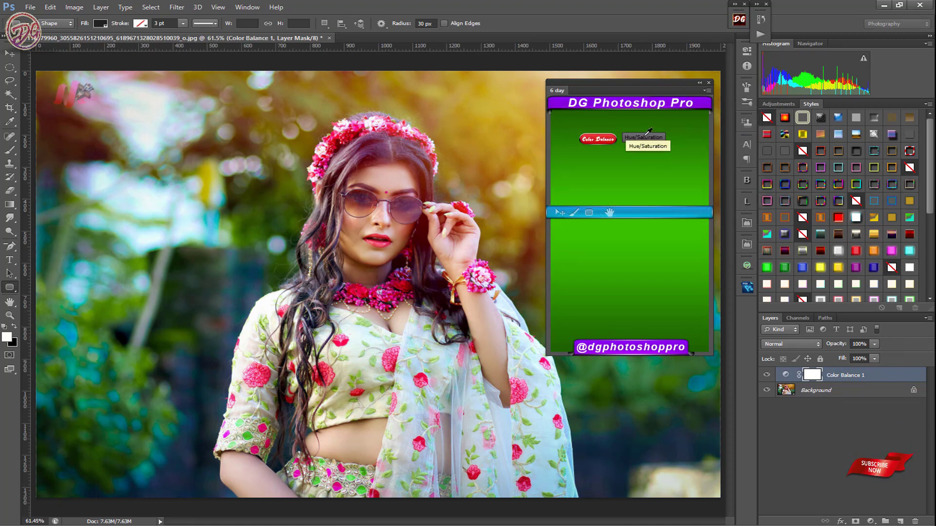
Collapse the DG Photoshop Pro panel and close the photo without saving.
left_click(700, 82)
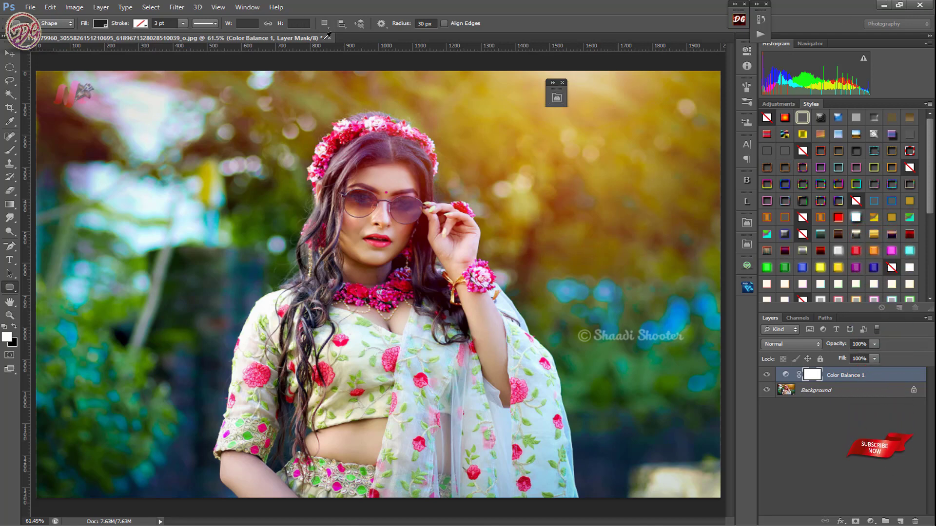
left_click(330, 38)
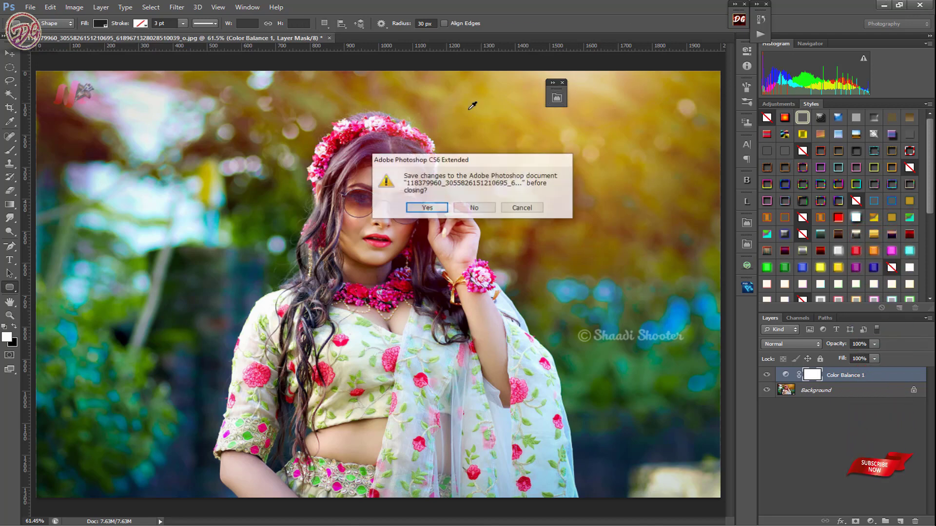
left_click(484, 204)
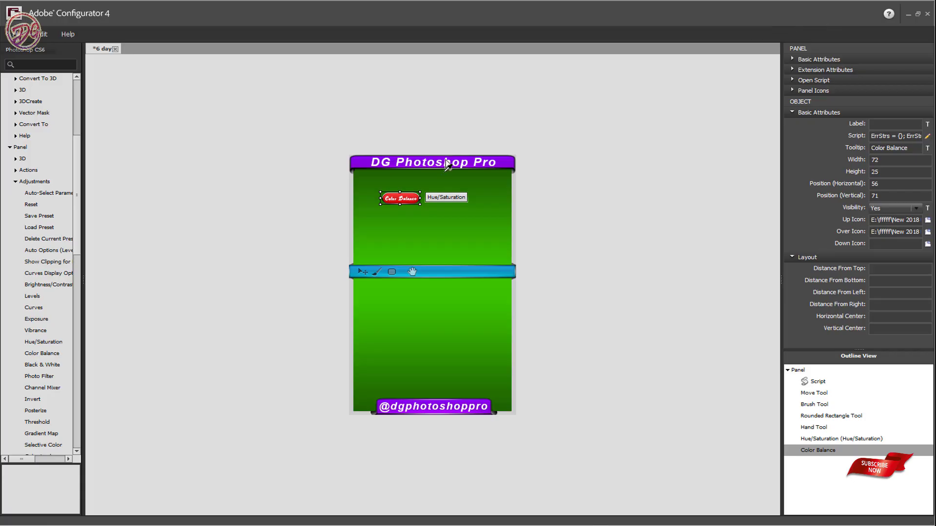
Add a Script button to the panel's lower green area, sized 115×148.
left_click(422, 218)
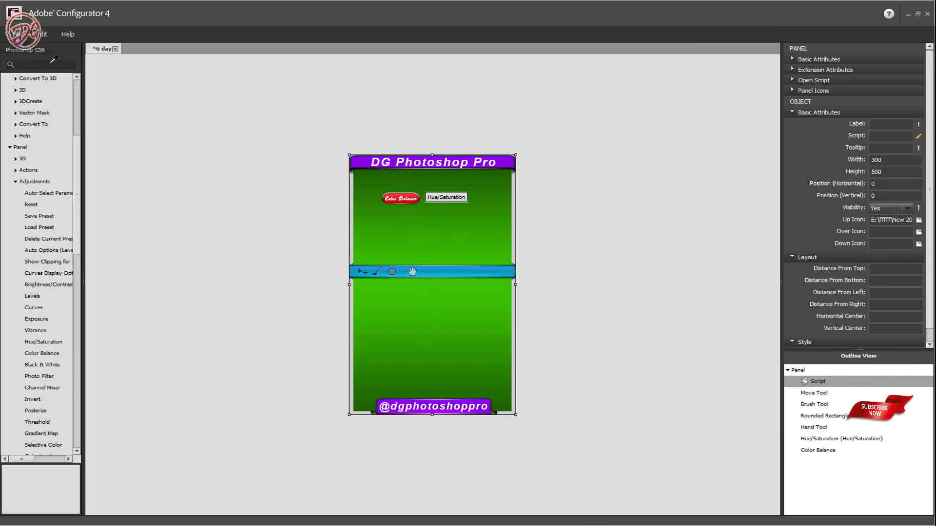
left_click(20, 147)
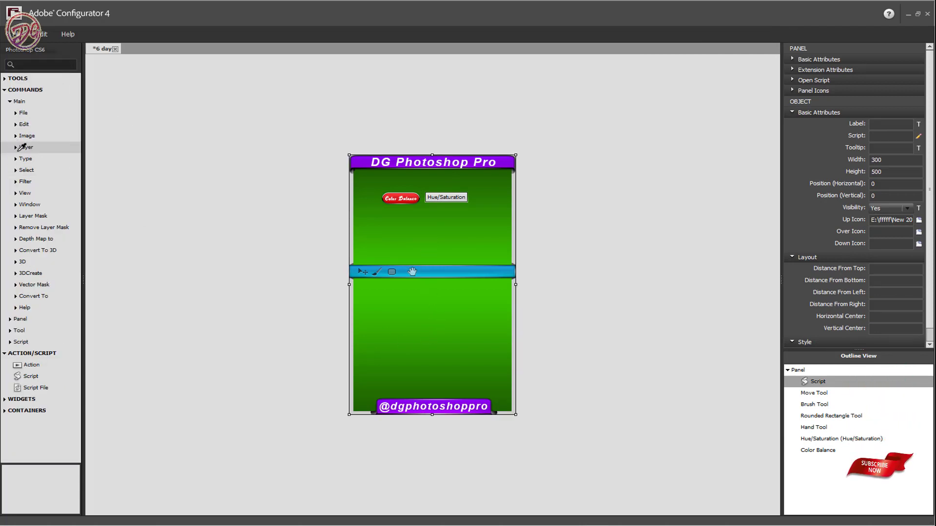
left_click_drag(30, 159, 387, 309)
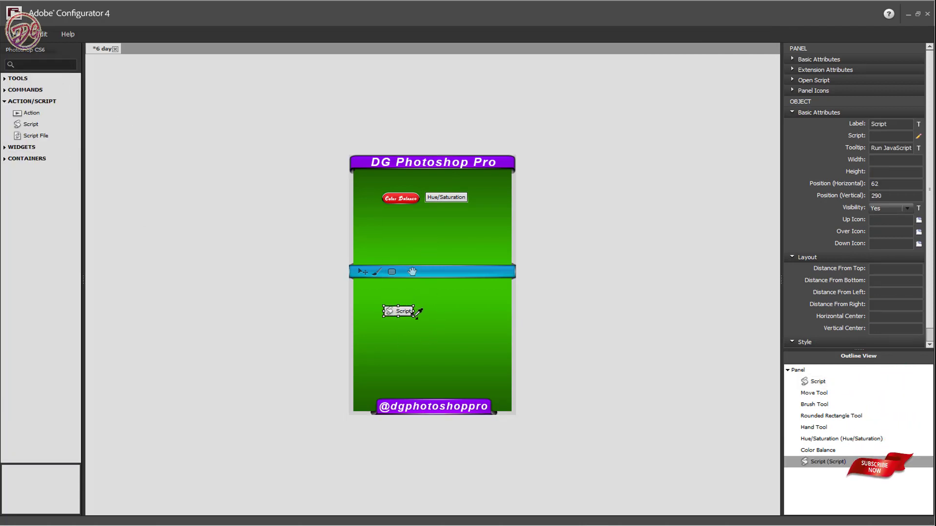
left_click_drag(451, 379, 451, 381)
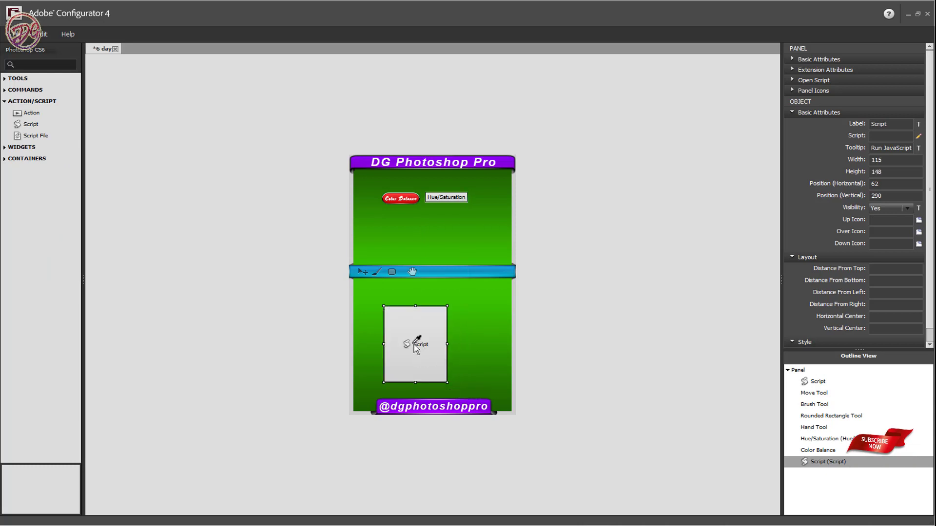
Clear the script button's label, nudge it up, and browse for its Up Icon image.
key("ctrl+a")
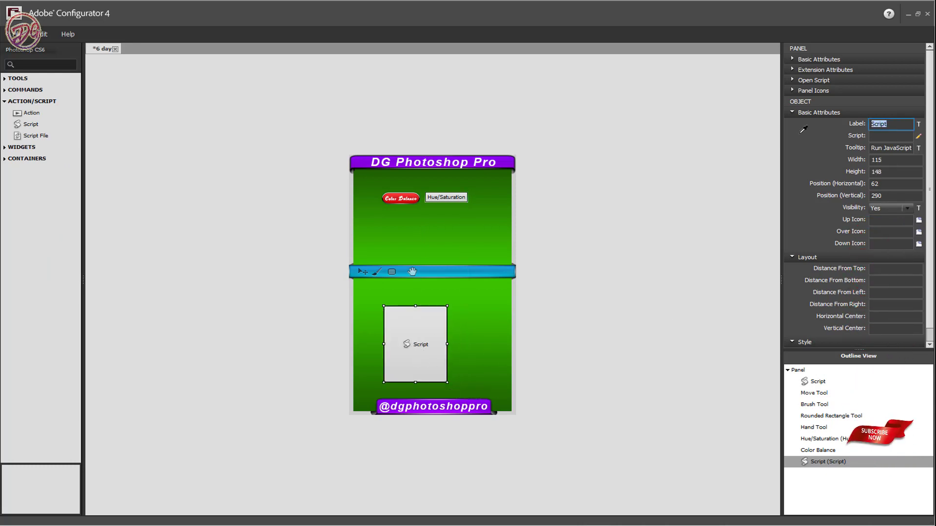
key("BackSpace")
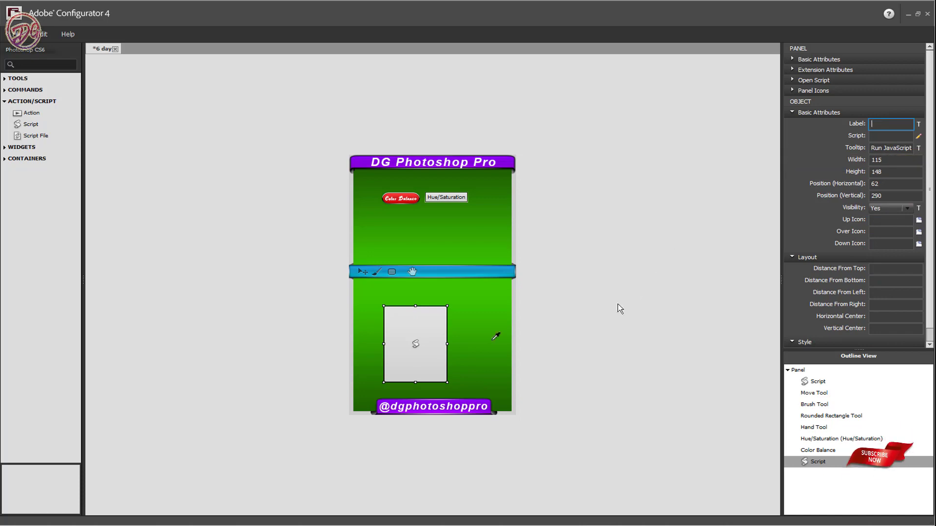
left_click_drag(429, 339, 429, 330)
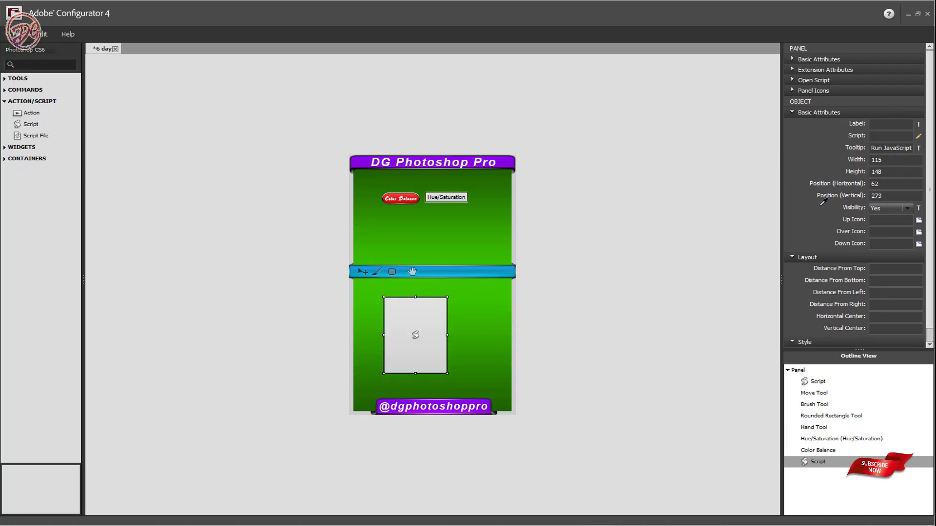
left_click(919, 220)
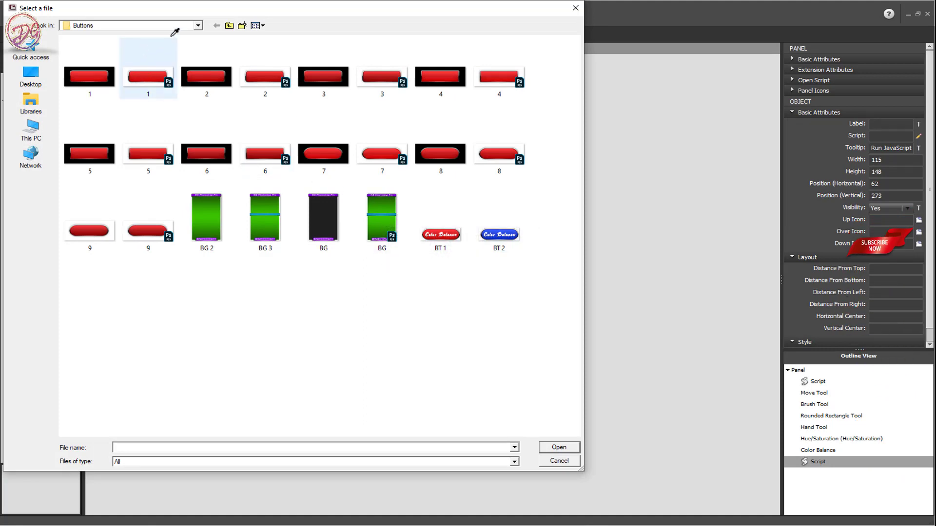
Set the Before 3 image from the 5Day folder as the script button's icon.
left_click(198, 26)
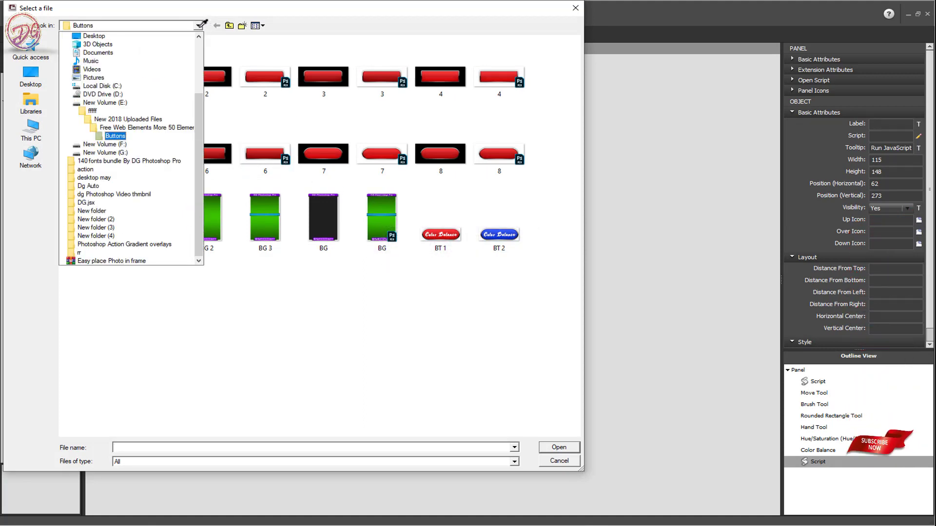
left_click(183, 25)
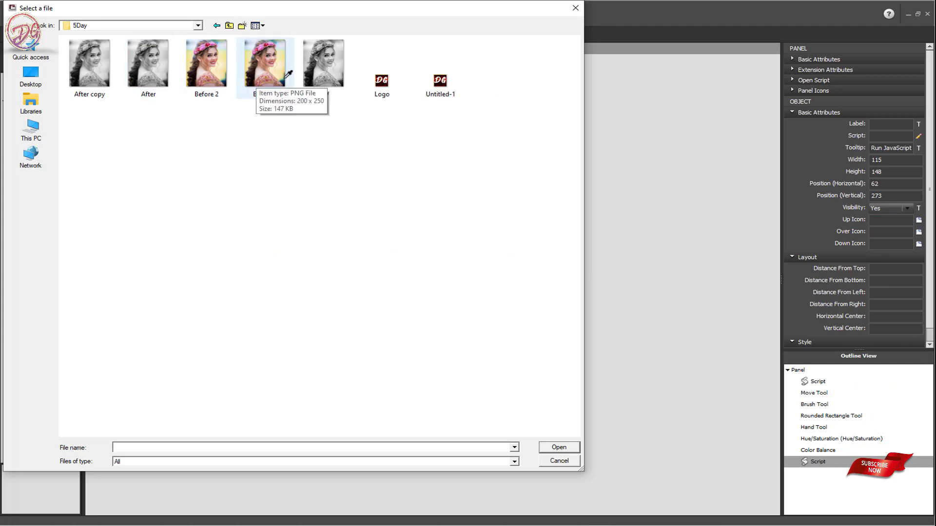
mouse_move(265, 64)
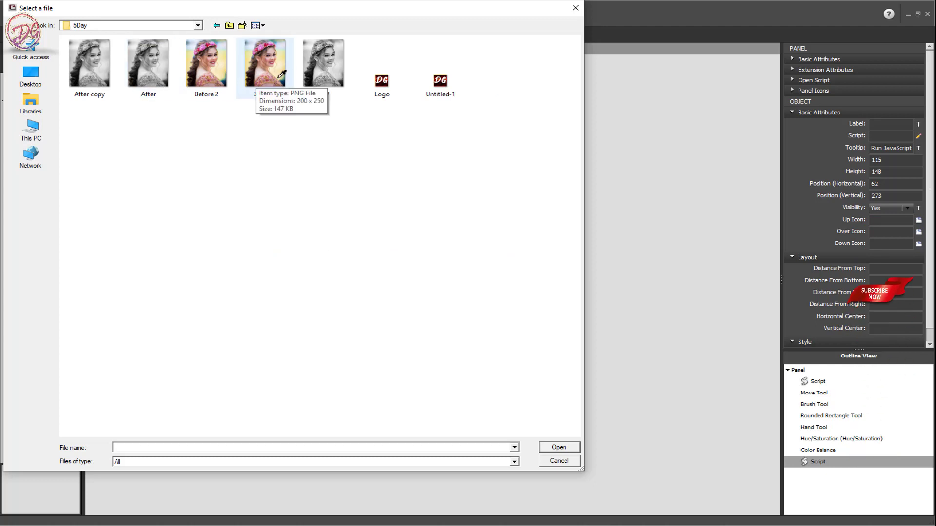
left_click(281, 72)
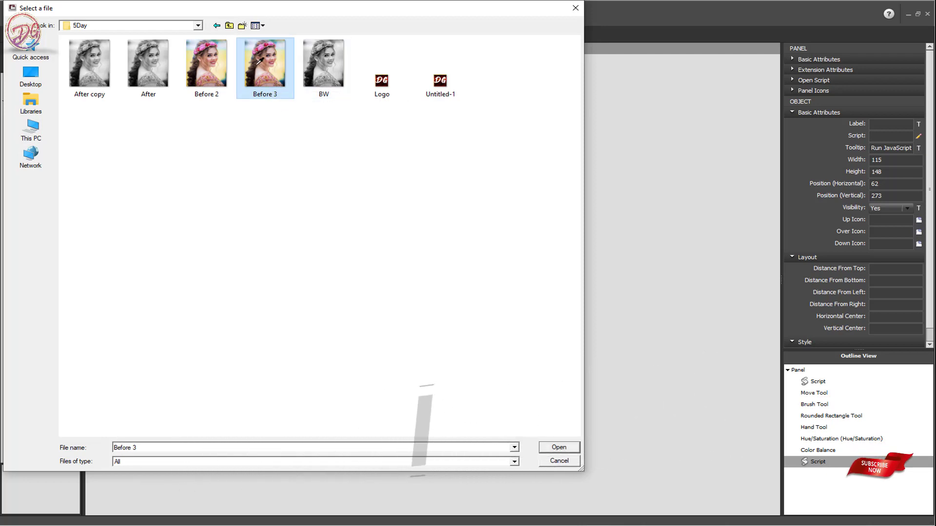
double_click(259, 71)
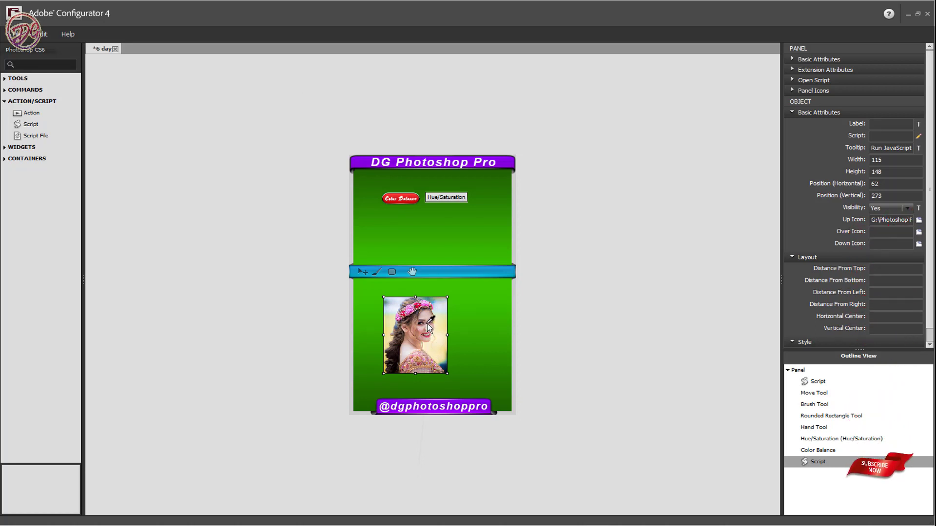
Move the image button up-left, shrink it to 93×121, and save the panel.
left_click_drag(424, 321, 415, 313)
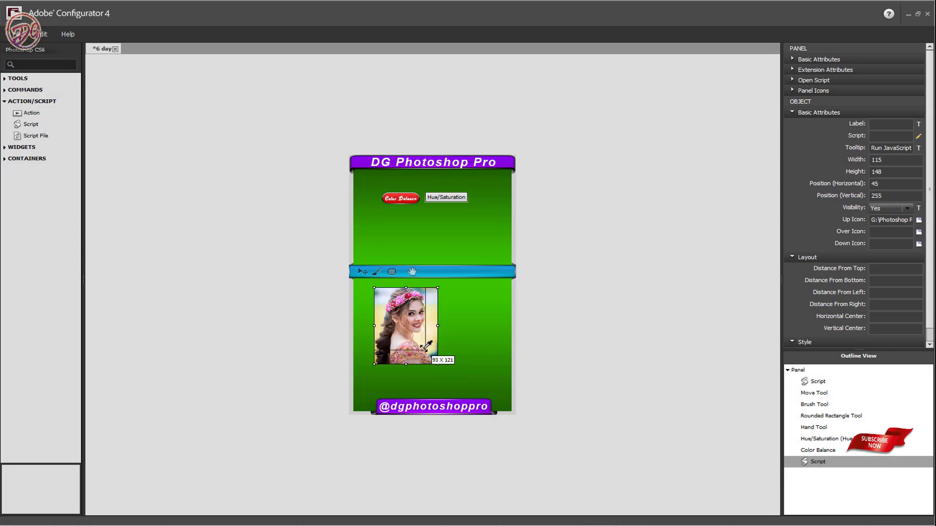
left_click_drag(437, 360, 417, 343)
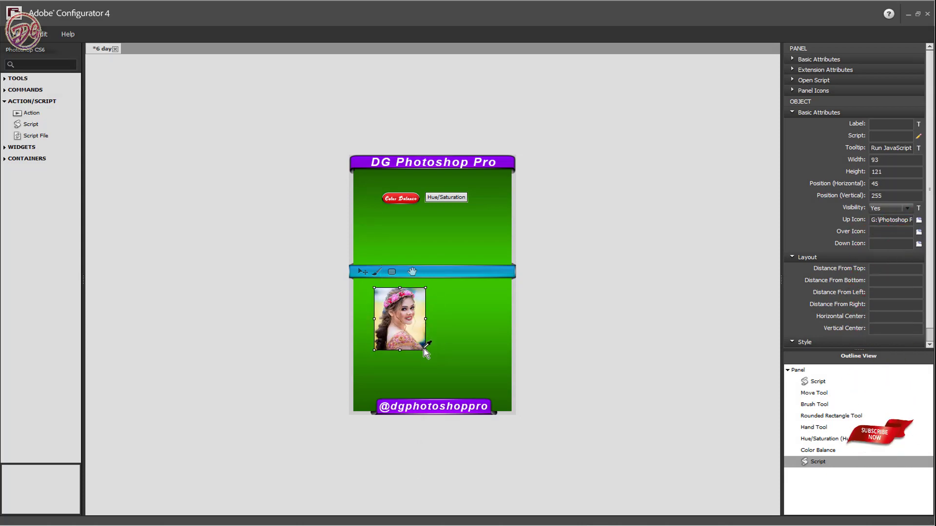
key("ctrl+z")
key("ctrl+z")
key("ctrl+z")
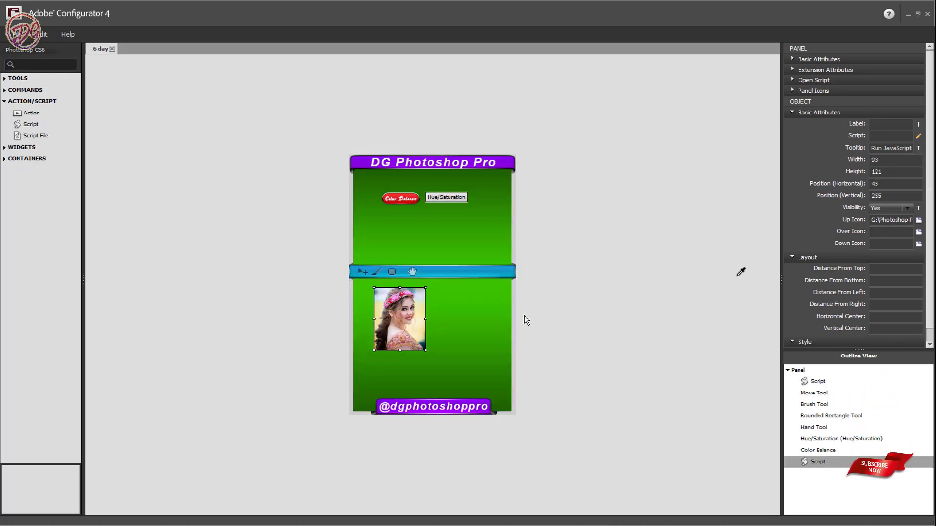
Set the button's Over Icon to the 'After copy' image from the 5Day folder.
left_click(919, 231)
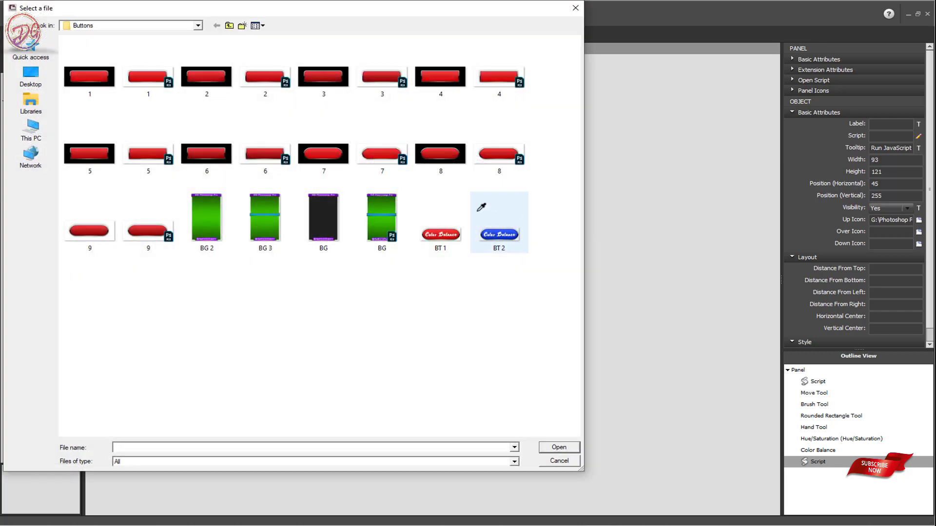
left_click(48, 52)
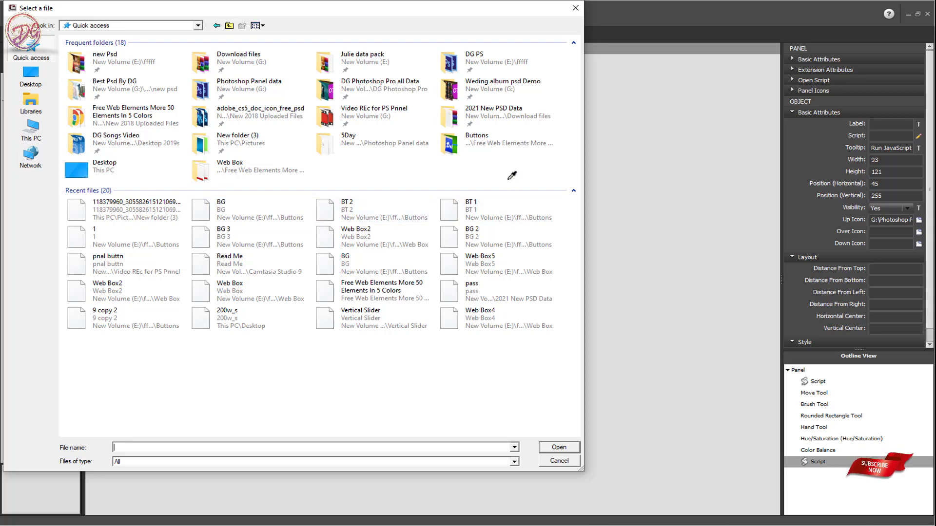
double_click(348, 139)
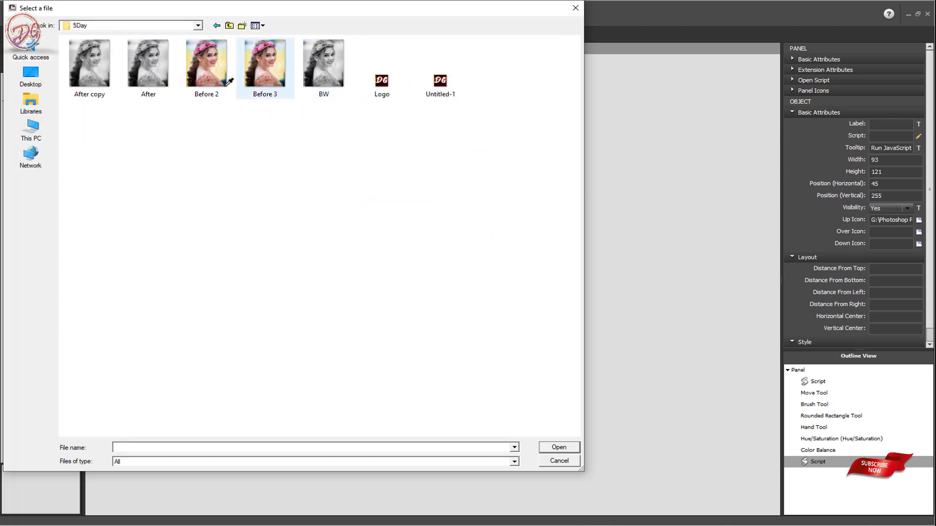
double_click(102, 67)
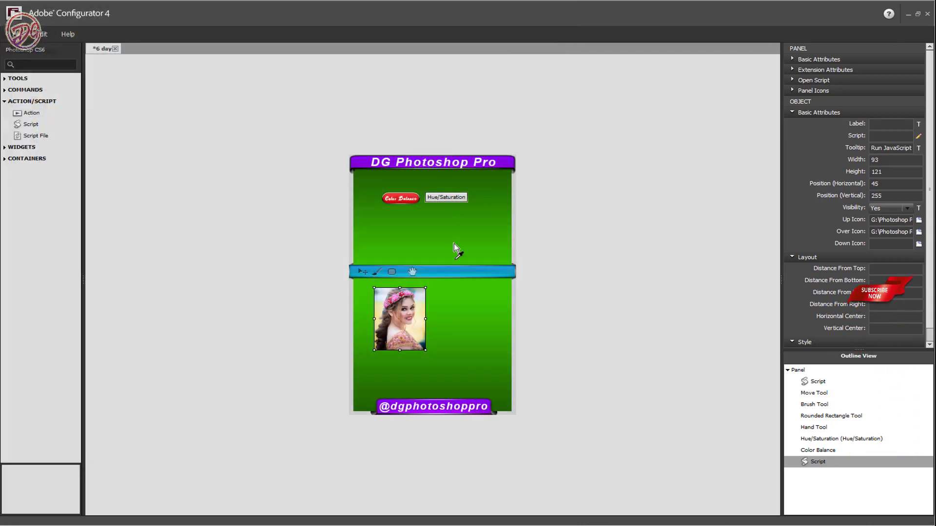
Preview the panel with File > Preview Panel, then close the preview.
left_click(15, 34)
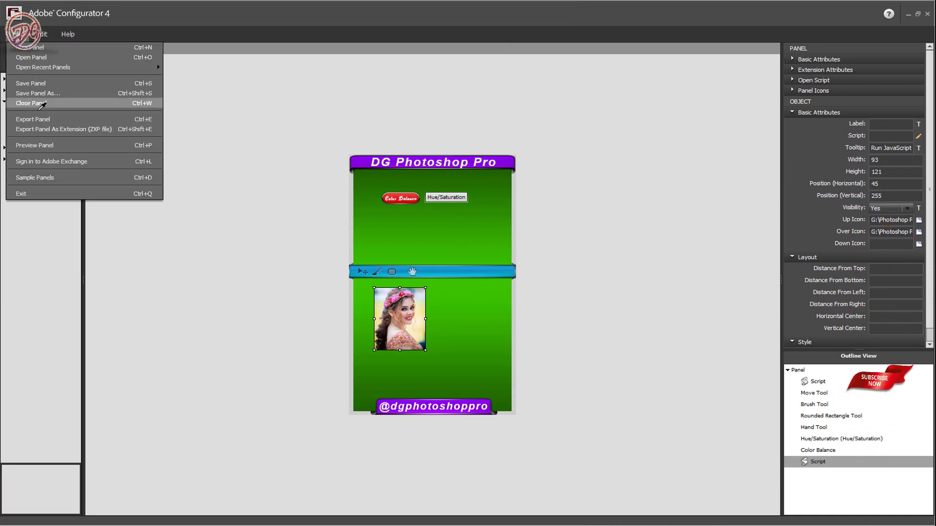
left_click(30, 142)
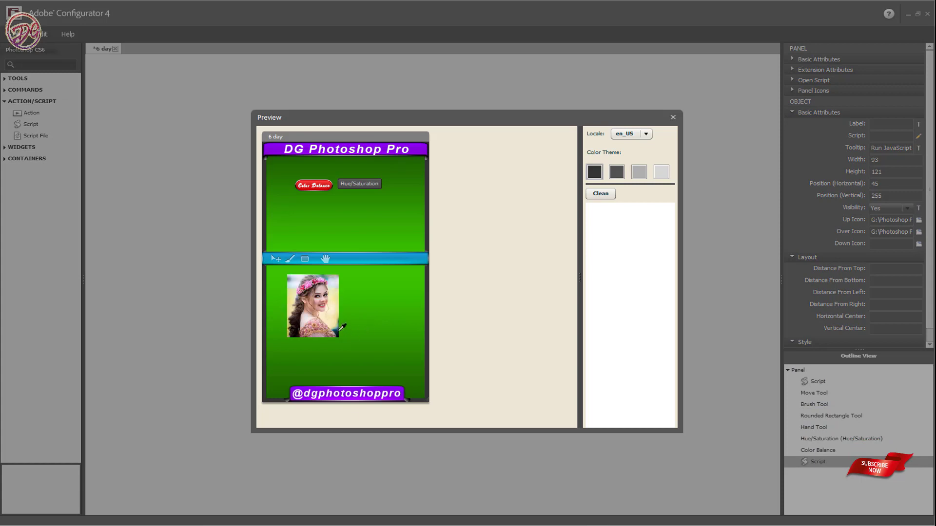
left_click(674, 117)
type("Click to apply")
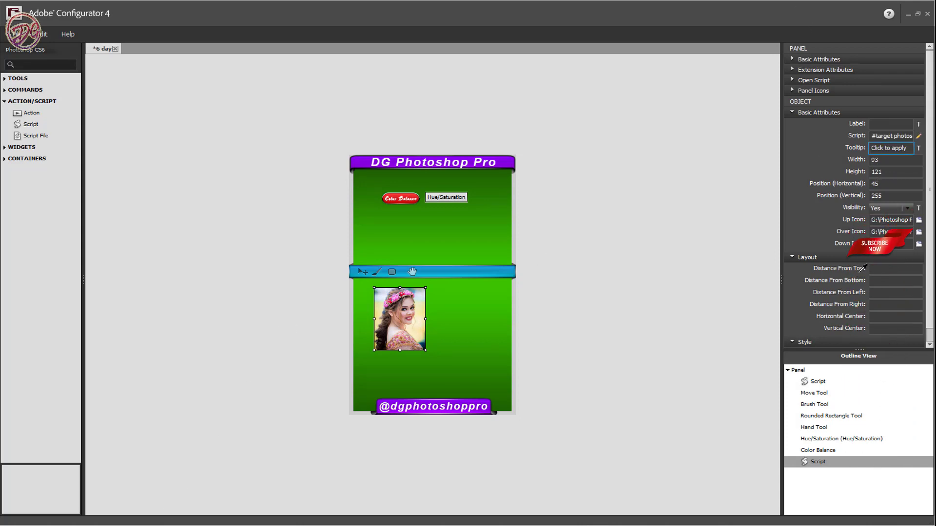
Set the photo button's Icon Visibility to No and collapse the ACTION/SCRIPT group.
scroll(871, 273, "down", 1)
left_click(892, 340)
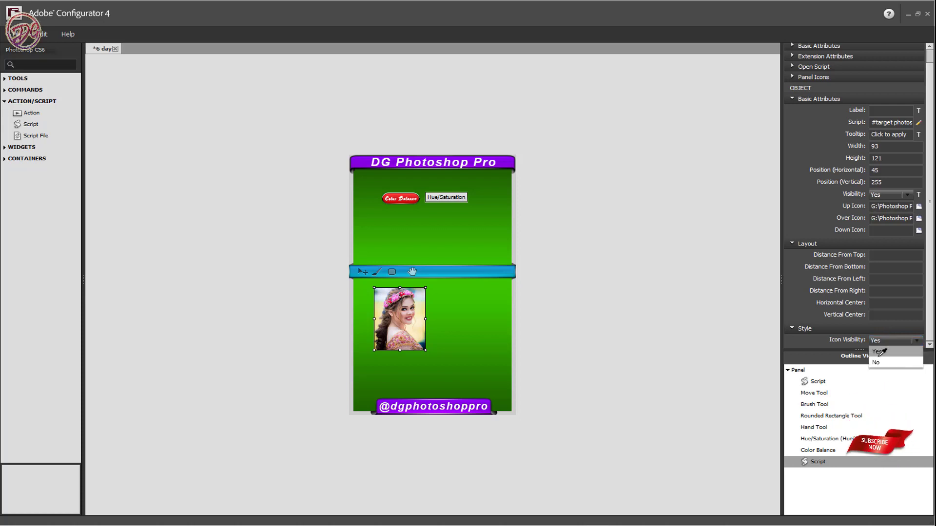
left_click(877, 363)
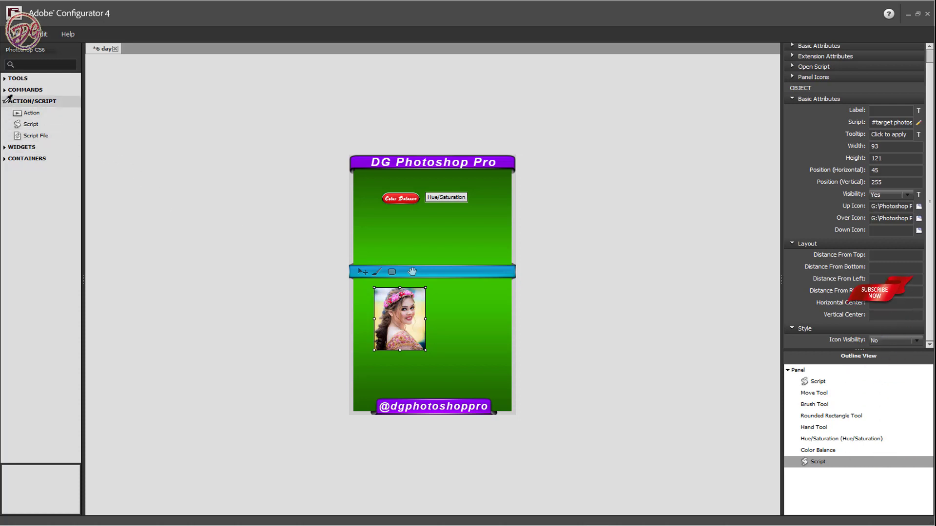
left_click(49, 102)
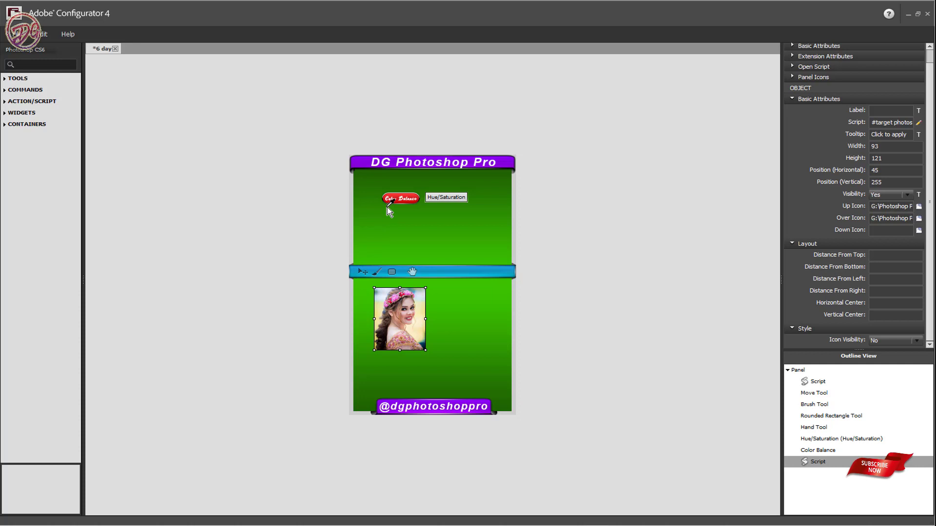
Export the panel to Photoshop CS6's Plug-in Panels folder, overwriting the earlier files with Yes to All.
left_click(19, 34)
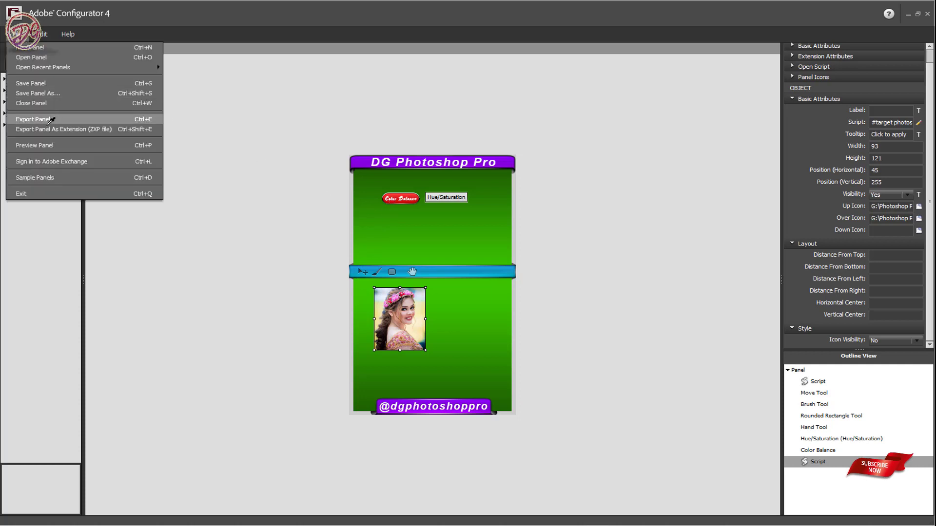
left_click(39, 119)
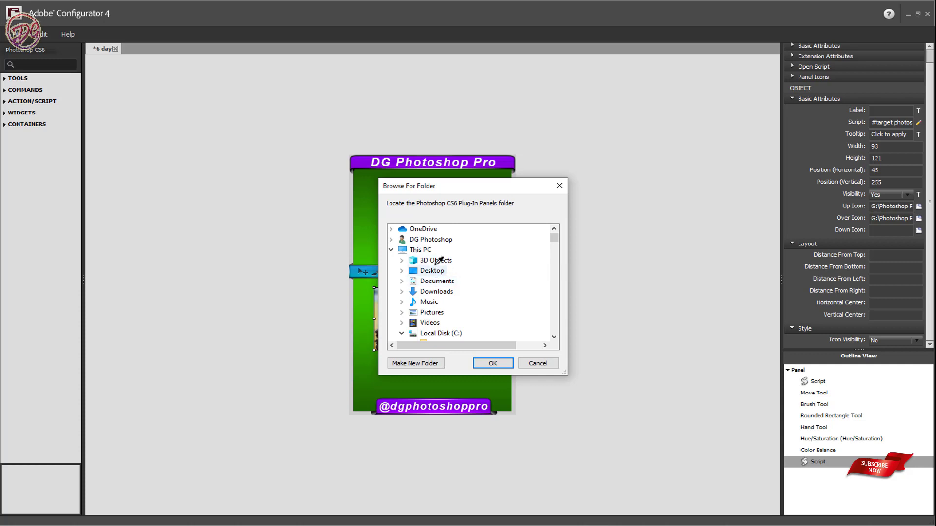
left_click(491, 363)
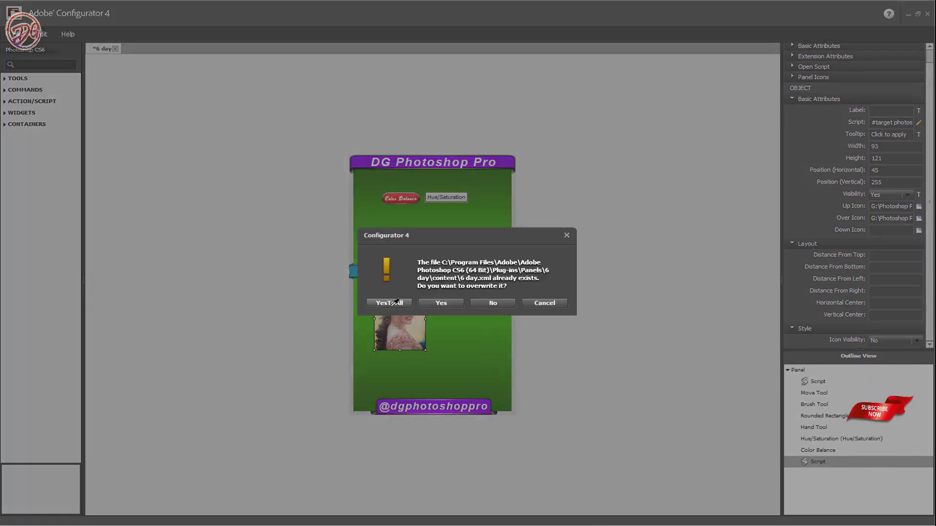
left_click(394, 303)
left_click(524, 304)
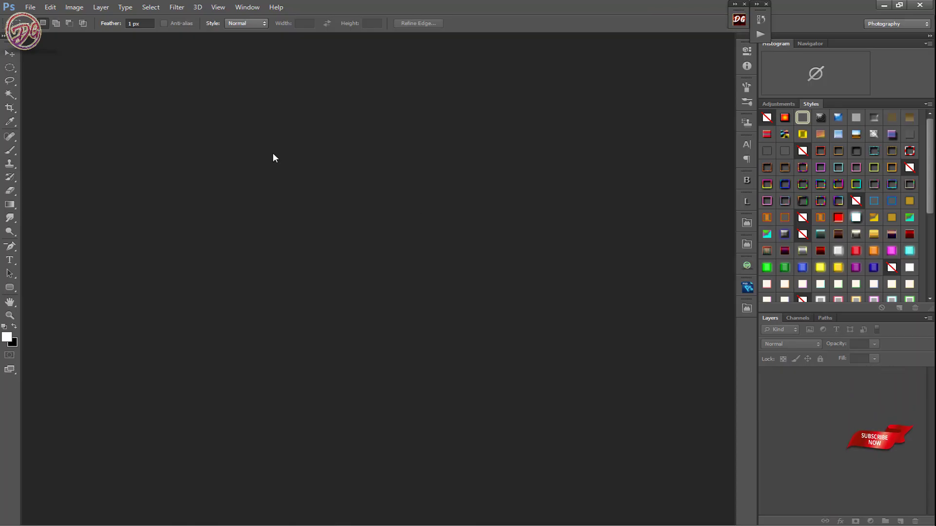
Open the bride photo fitted to screen and show the DG panel via Window > Extensions > 6 day.
double_click(274, 154)
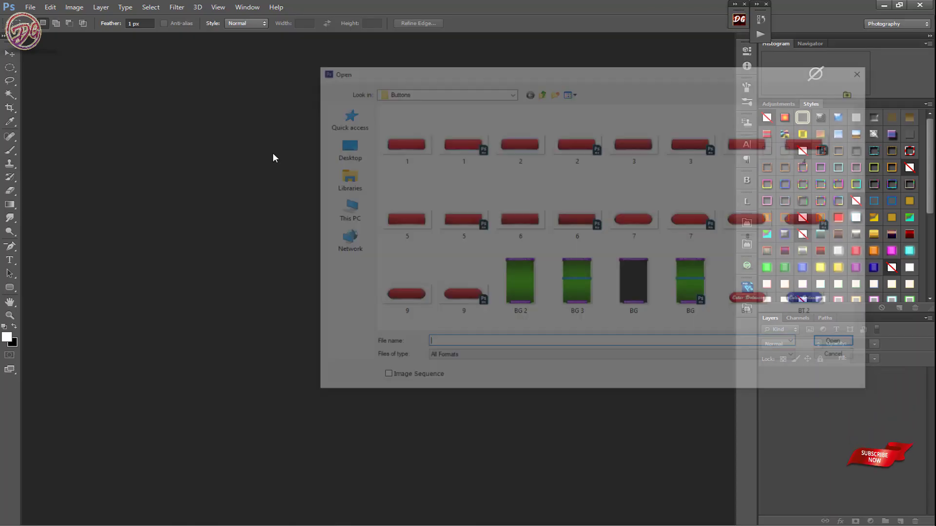
left_click(342, 149)
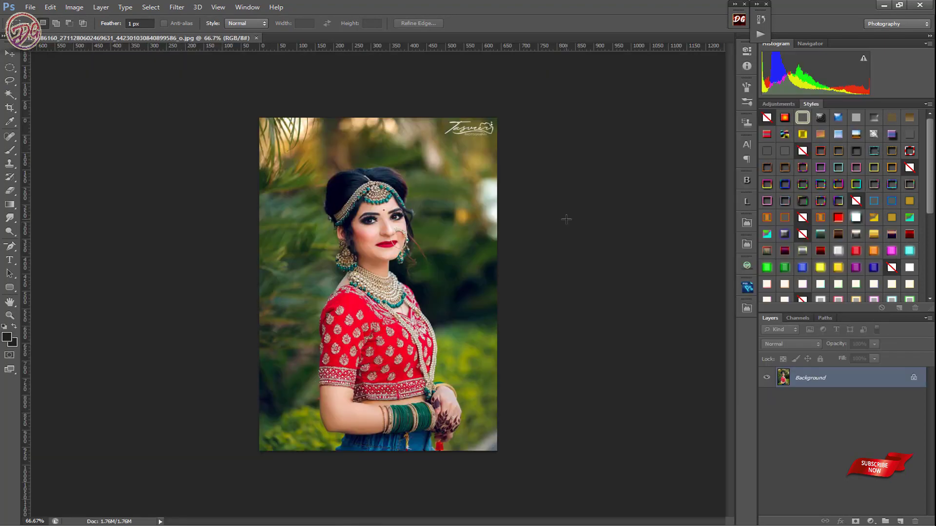
key("ctrl+0")
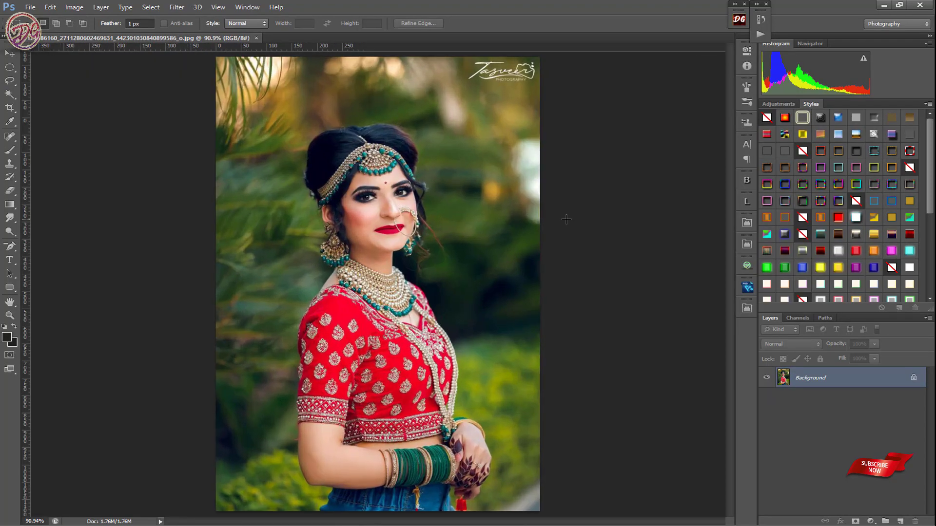
left_click(258, 7)
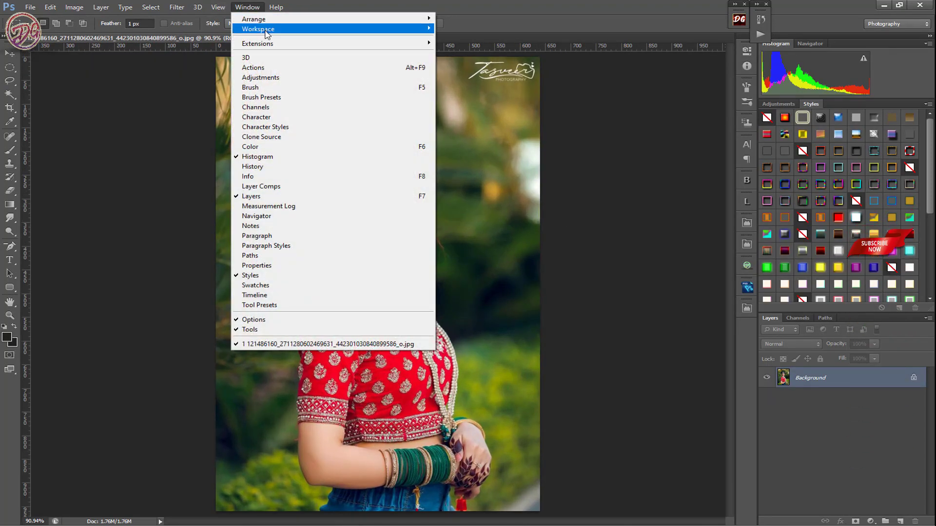
mouse_move(258, 43)
left_click(462, 68)
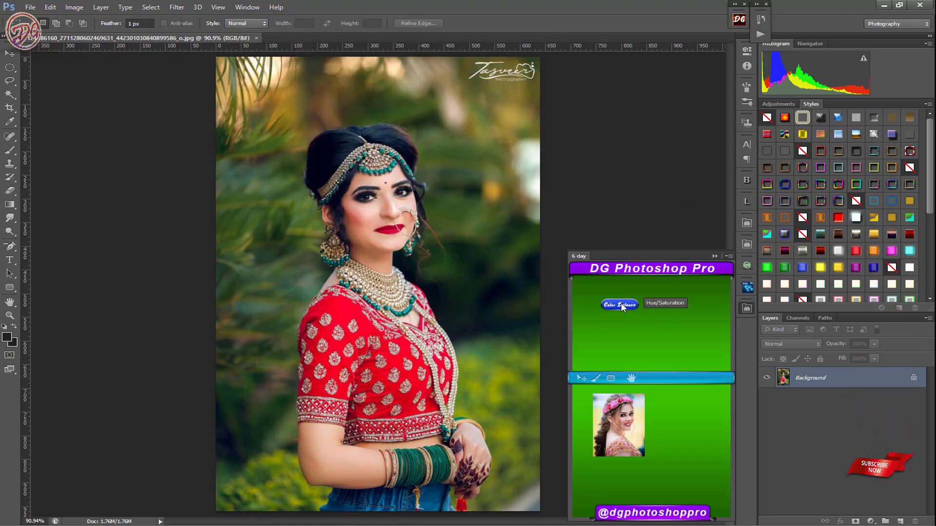
Test the Color Balance and Hue/Saturation buttons, dragging Hue, and cancel both adjustments.
left_click(621, 304)
left_click(592, 195)
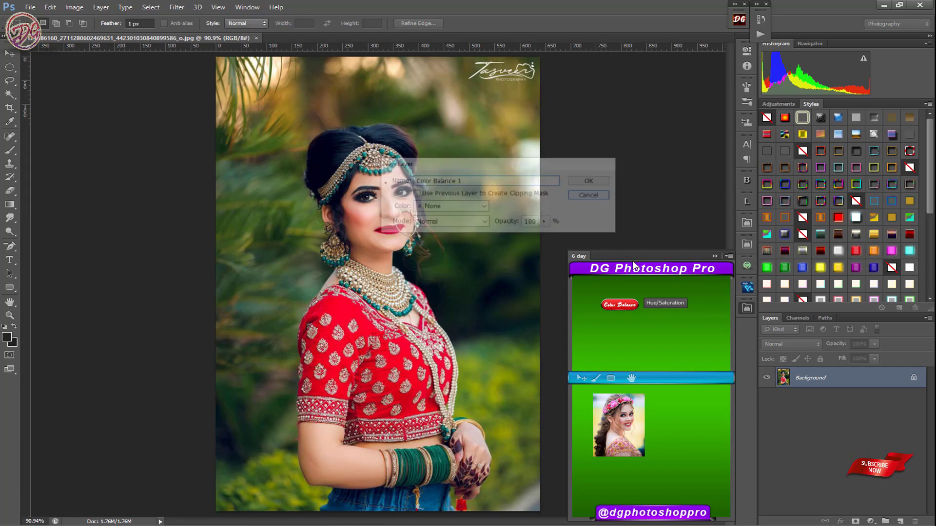
left_click(665, 303)
left_click(591, 181)
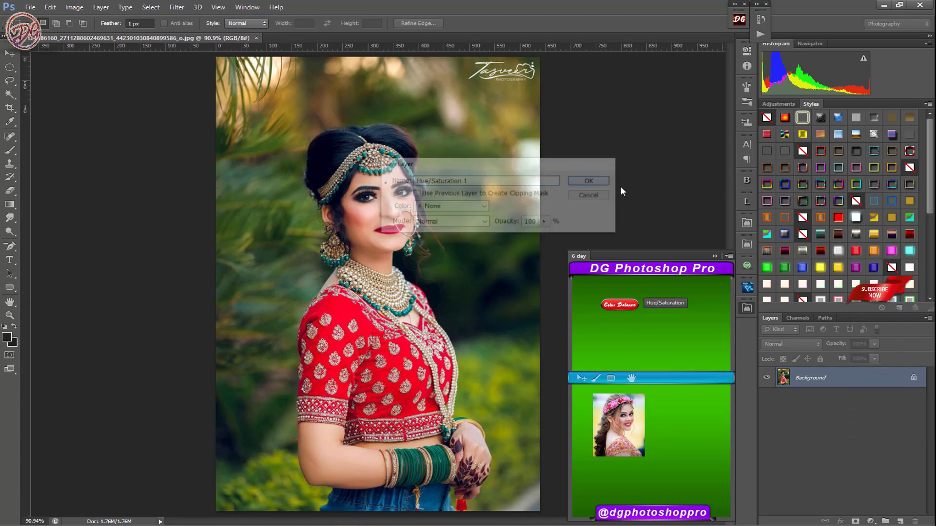
left_click_drag(629, 178, 595, 180)
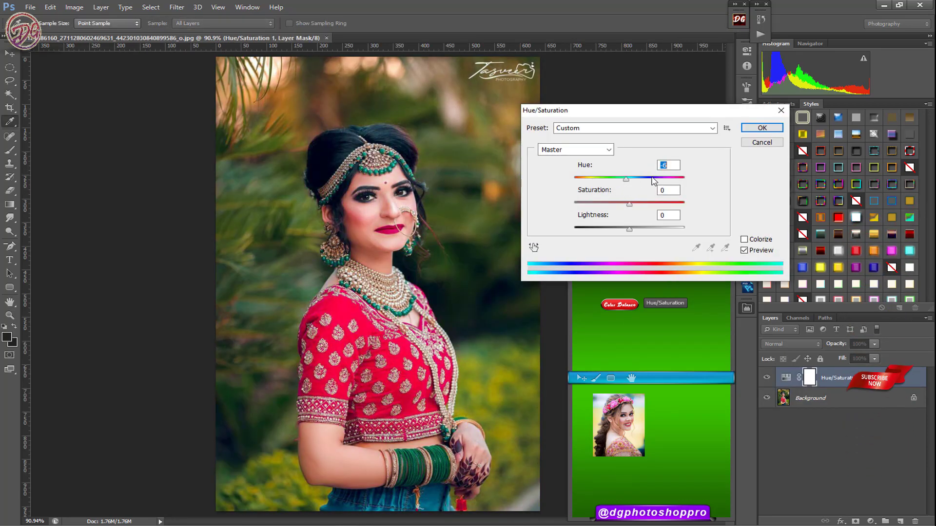
left_click(762, 142)
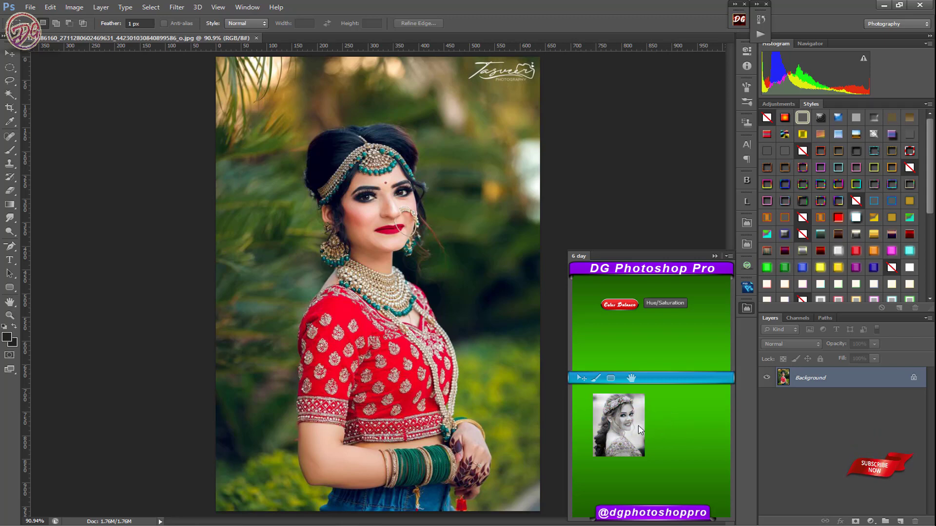
Toggle the photo button's black-and-white effect on and off, undoing it back to full colour.
left_click(624, 427)
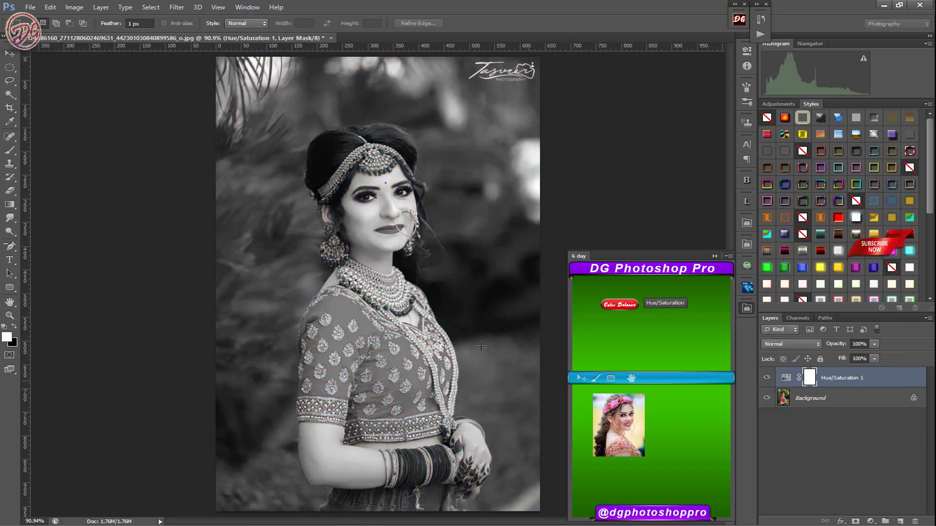
left_click(8, 55)
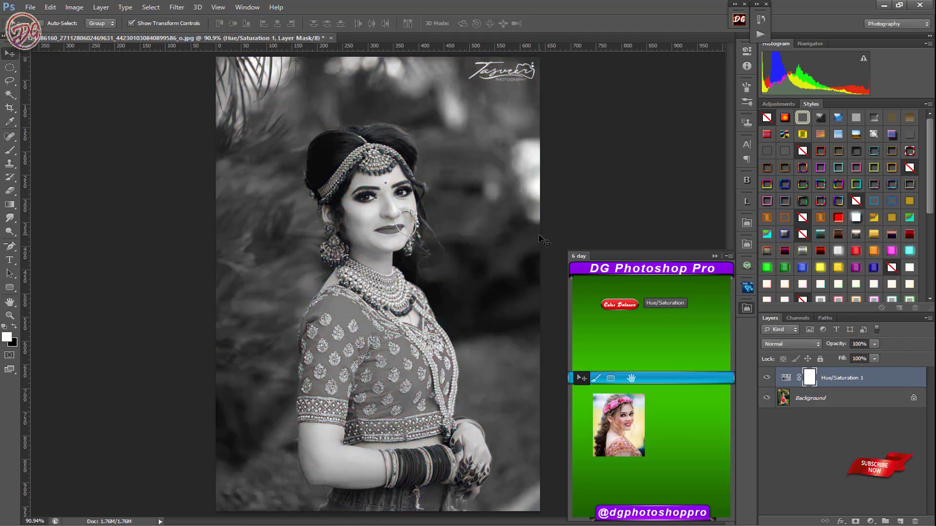
key("ctrl+z")
key("ctrl+alt+z")
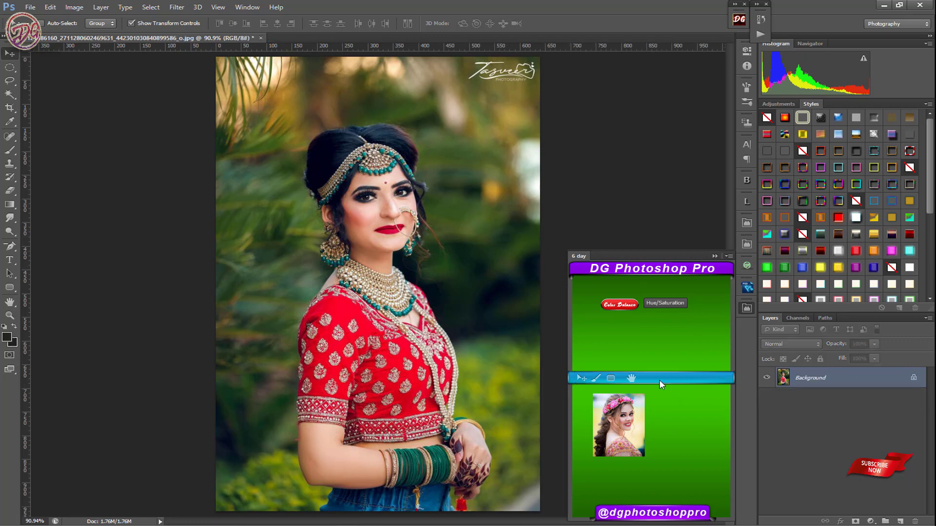
left_click(632, 414)
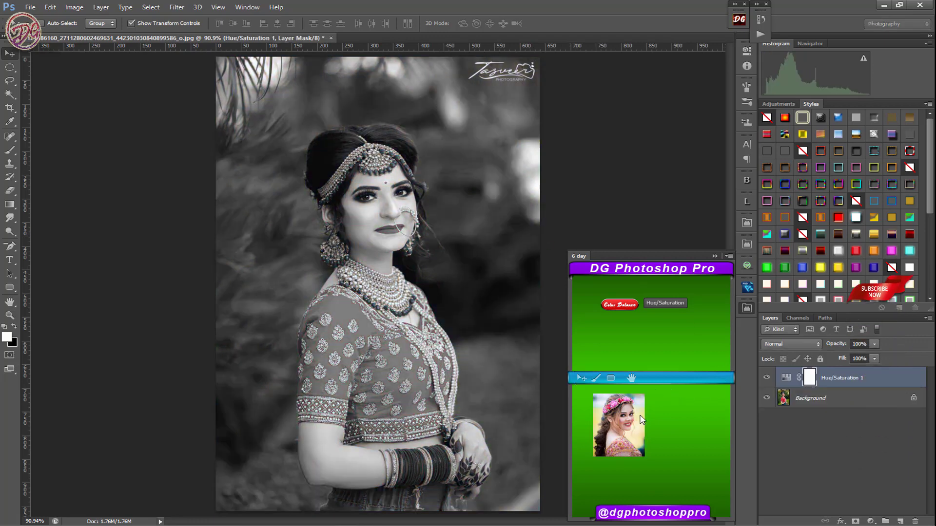
left_click(642, 421)
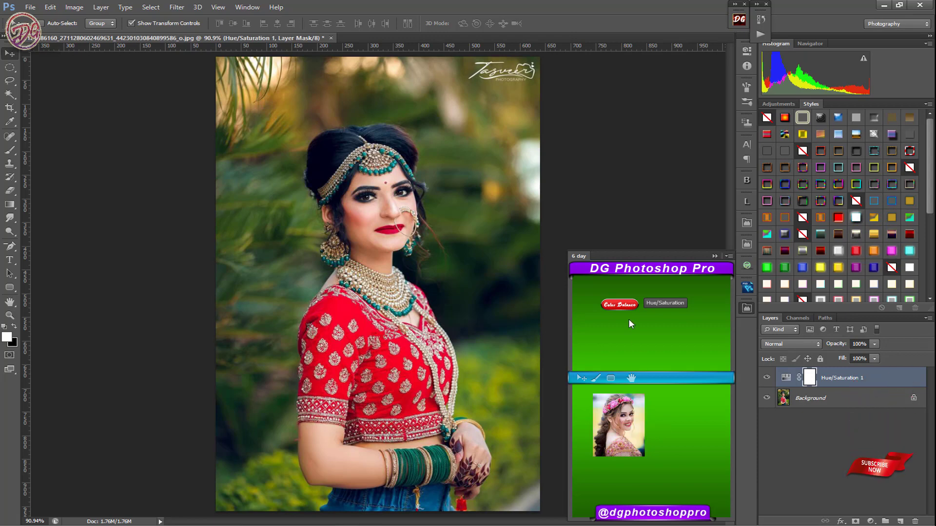
Test Color Balance once more and cancel it, collapse the DG panel, and close the portrait.
left_click(617, 306)
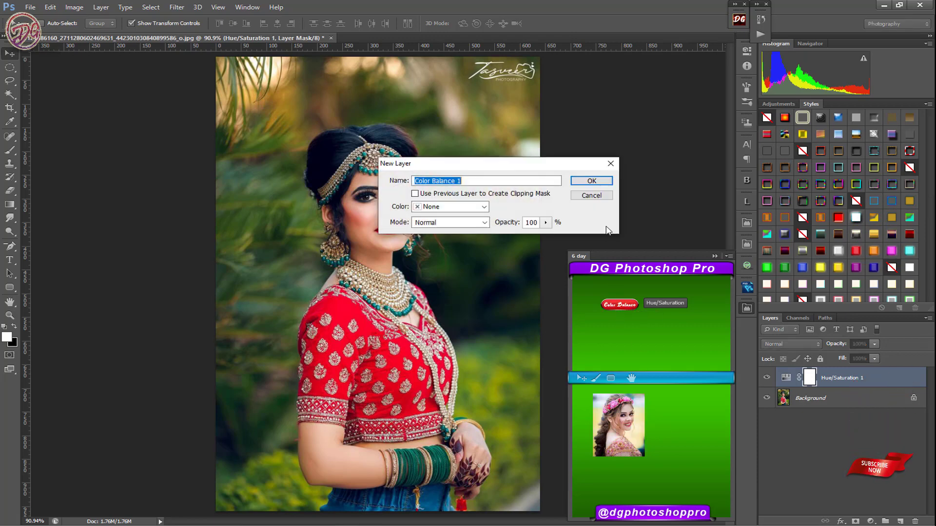
left_click(607, 182)
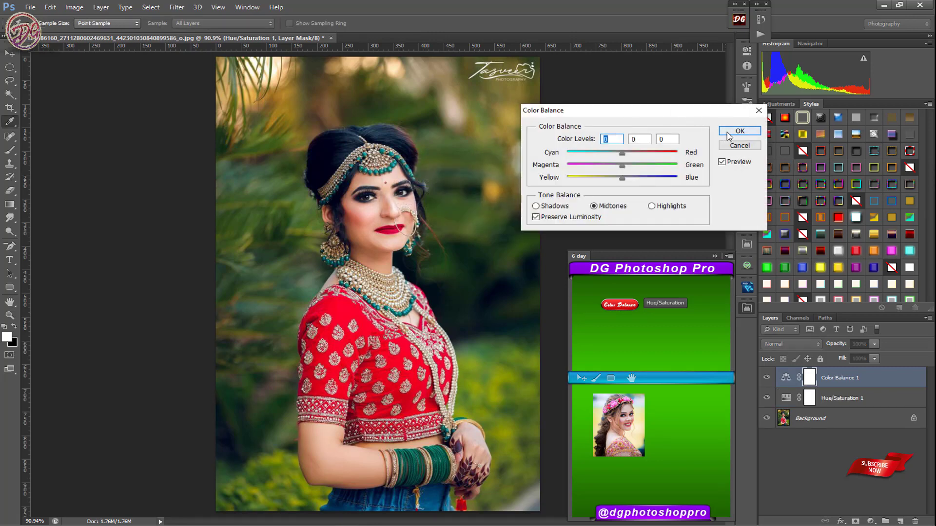
left_click(728, 132)
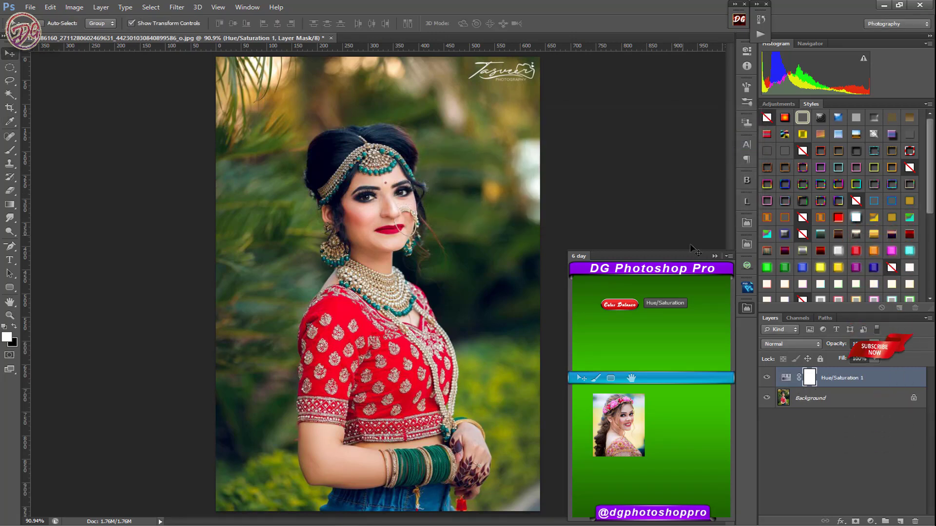
left_click(715, 255)
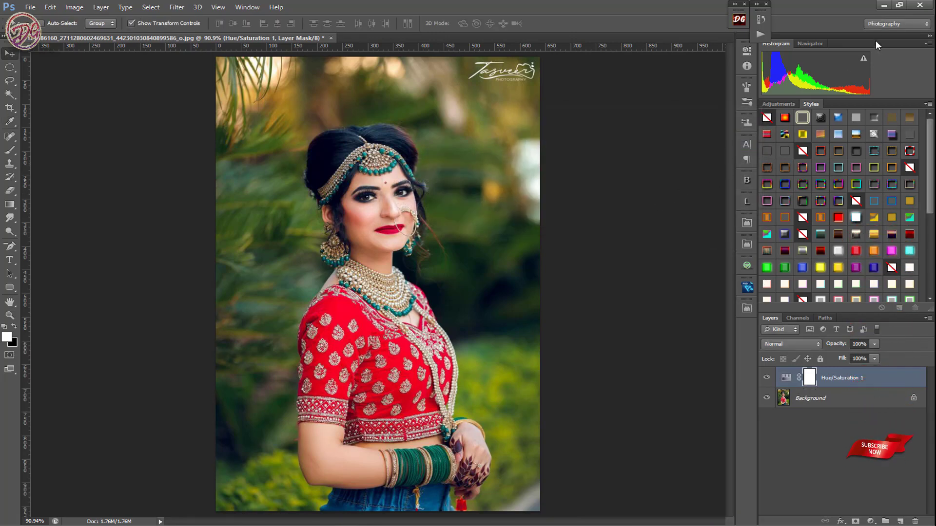
left_click(331, 38)
Discard the portrait's changes and create a new 23×23 pixel document, zoomed to fit.
left_click(463, 210)
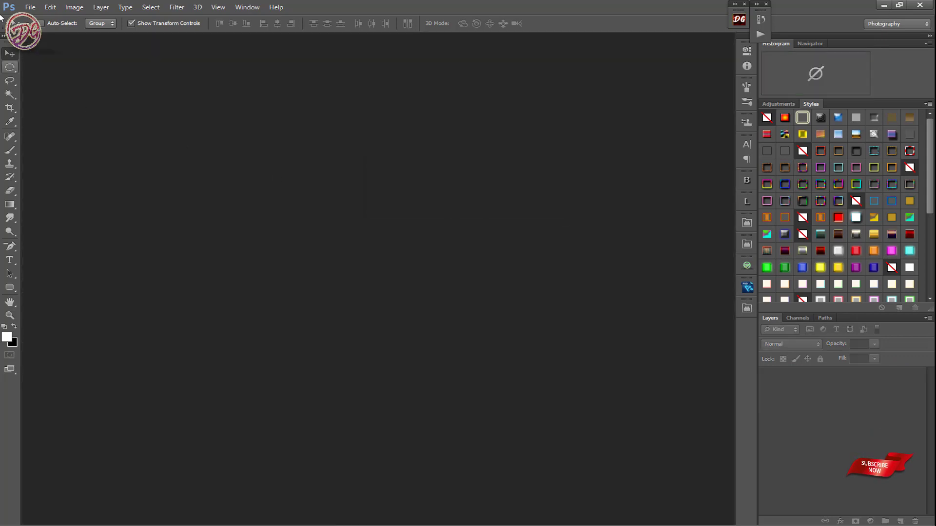
left_click(39, 7)
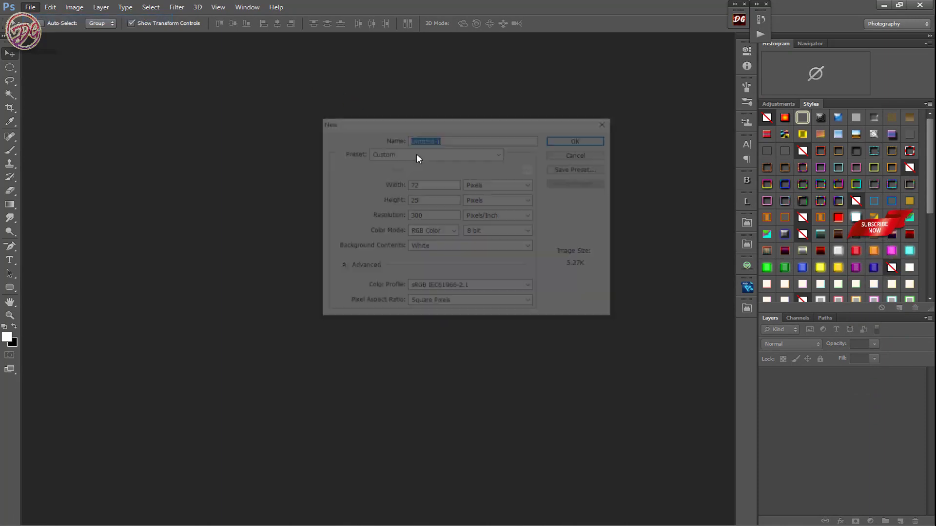
double_click(433, 185)
type("2")
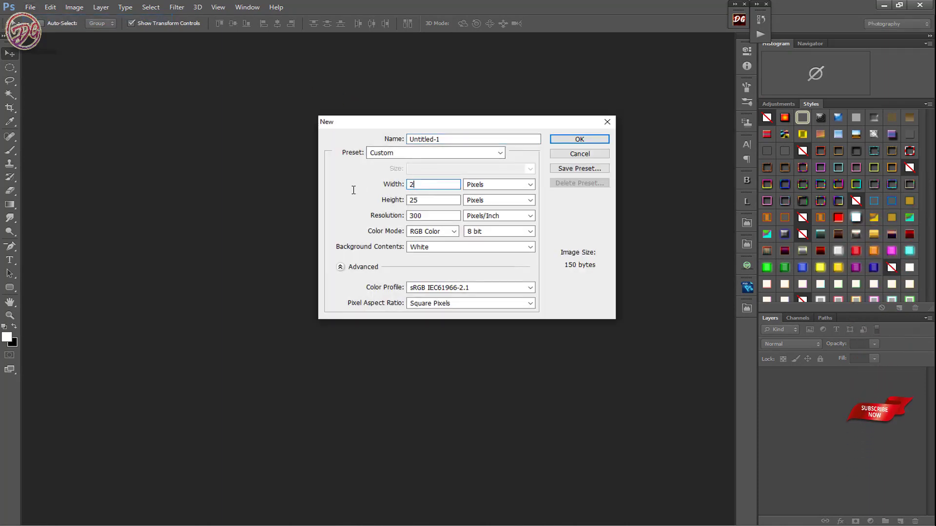
type("3")
key("Tab")
key("Tab")
type("23")
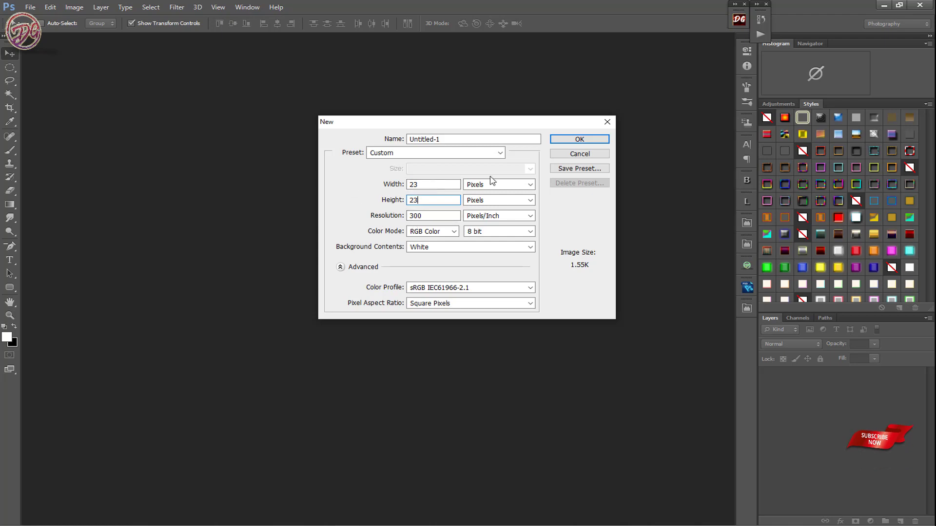
left_click(571, 140)
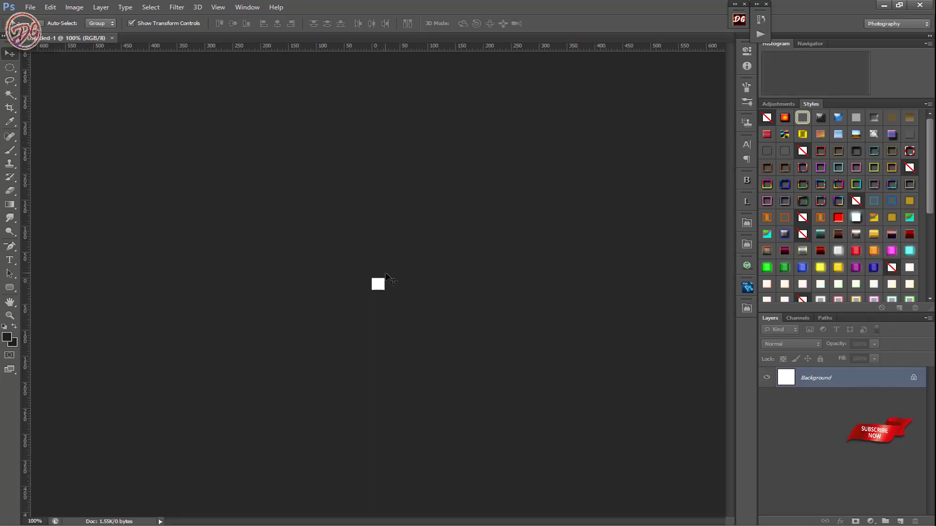
key("ctrl+0")
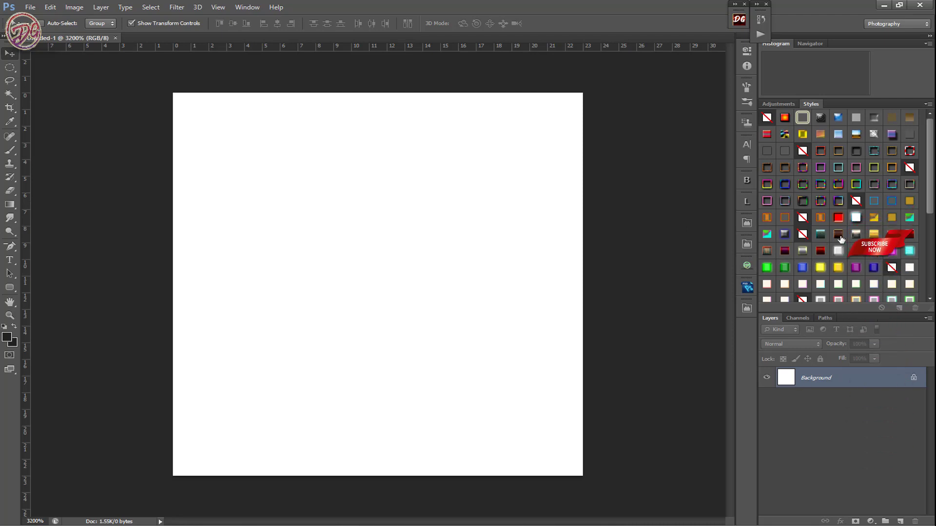
Convert the Background to Layer 0 and give it an orange-brown patterned style.
double_click(829, 379)
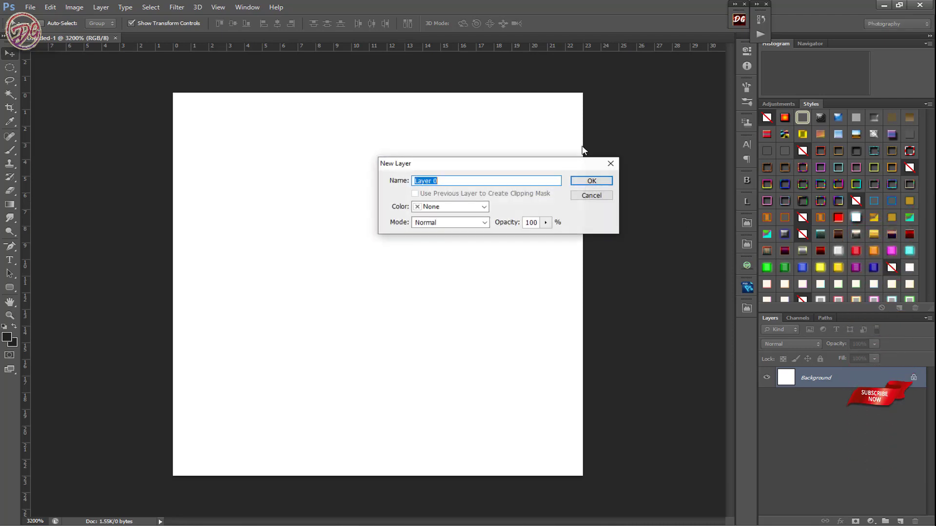
left_click(591, 187)
left_click(847, 251)
left_click(839, 236)
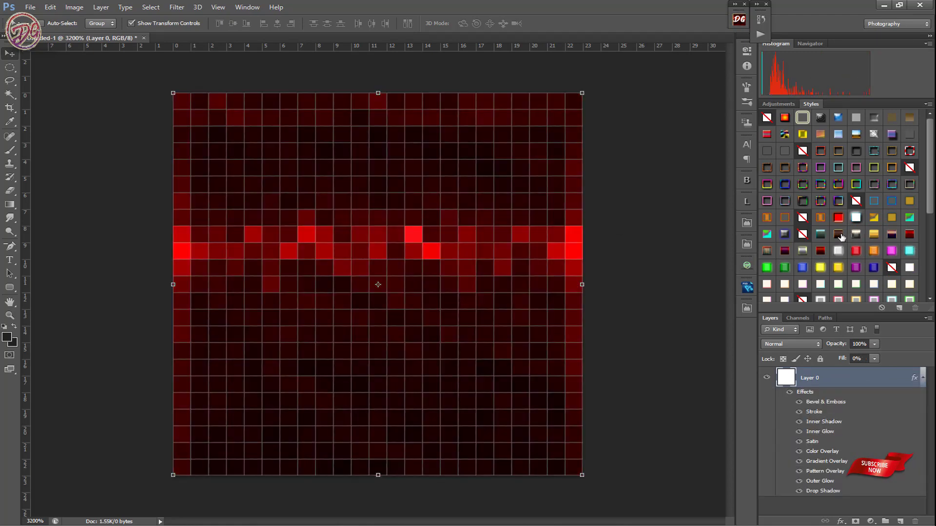
left_click(838, 235)
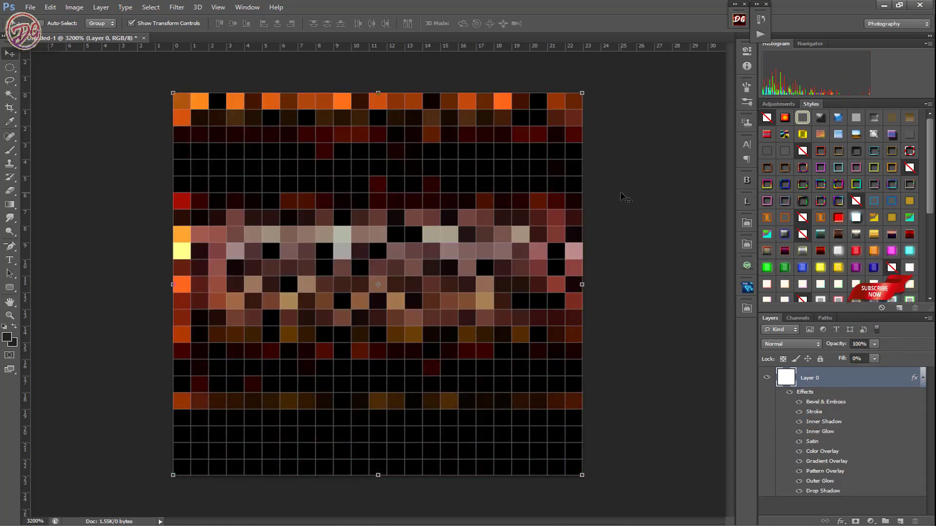
Add the DG text layer onto the icon canvas.
scroll(625, 197, "down", 3)
scroll(487, 244, "down", 4)
scroll(438, 272, "down", 3)
scroll(438, 272, "down", 3)
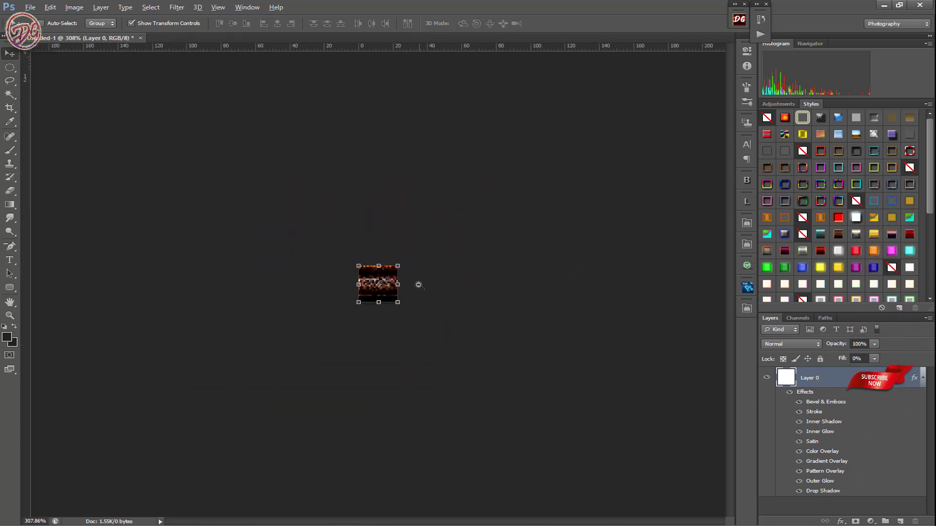
scroll(439, 280, "down", 2)
left_click(457, 286)
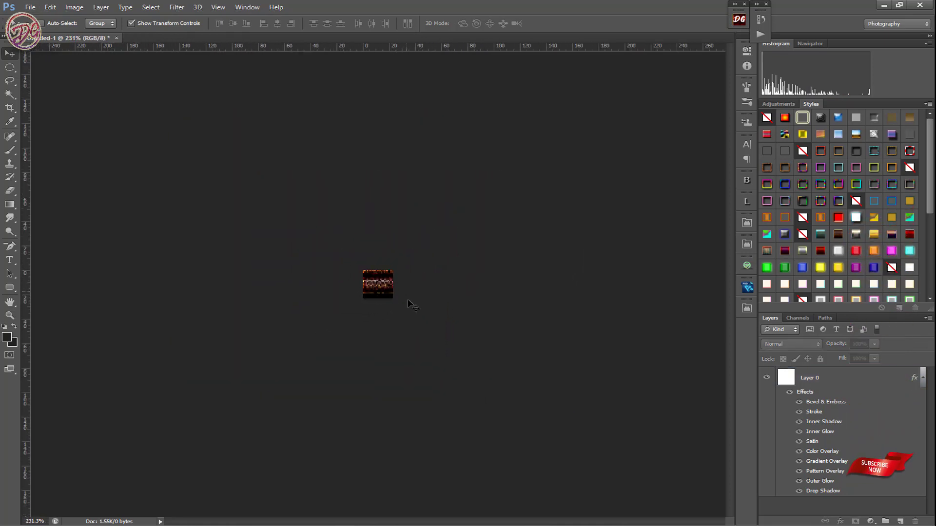
scroll(409, 290, "up", 4)
scroll(409, 289, "up", 4)
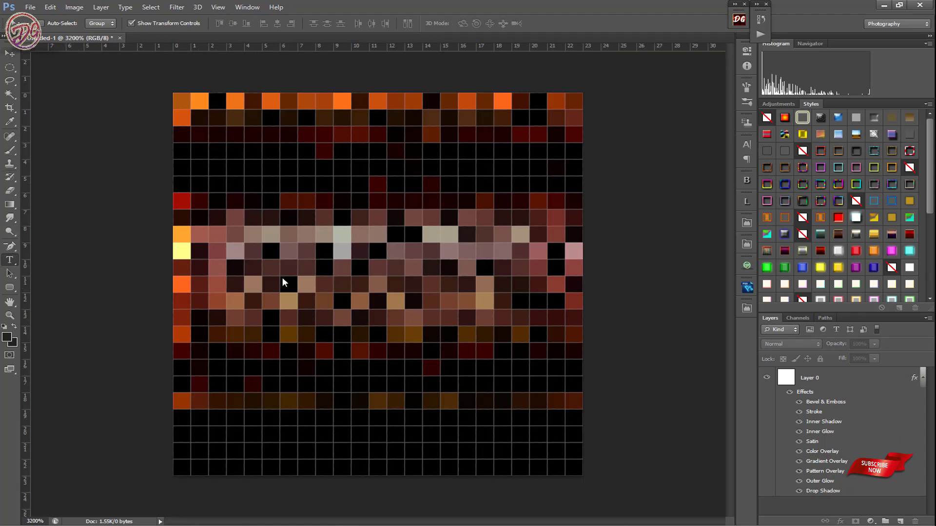
left_click(248, 282)
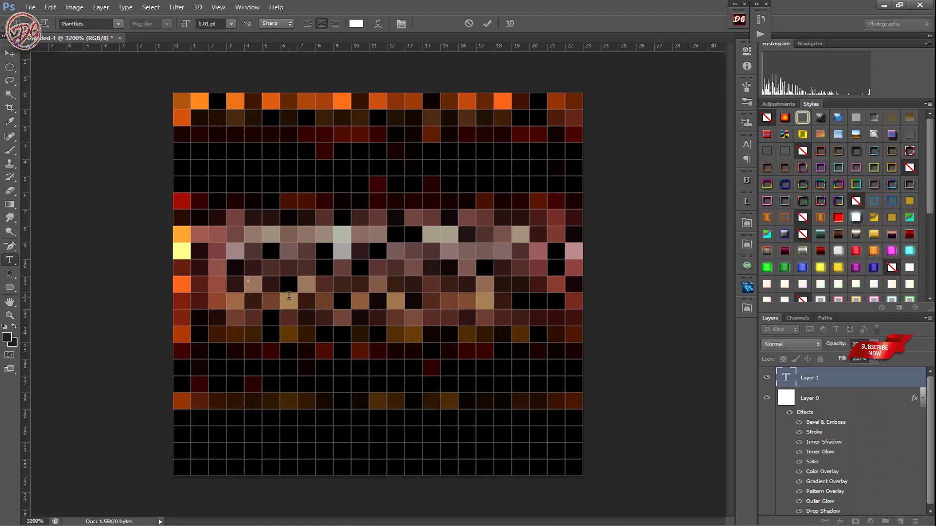
type("a")
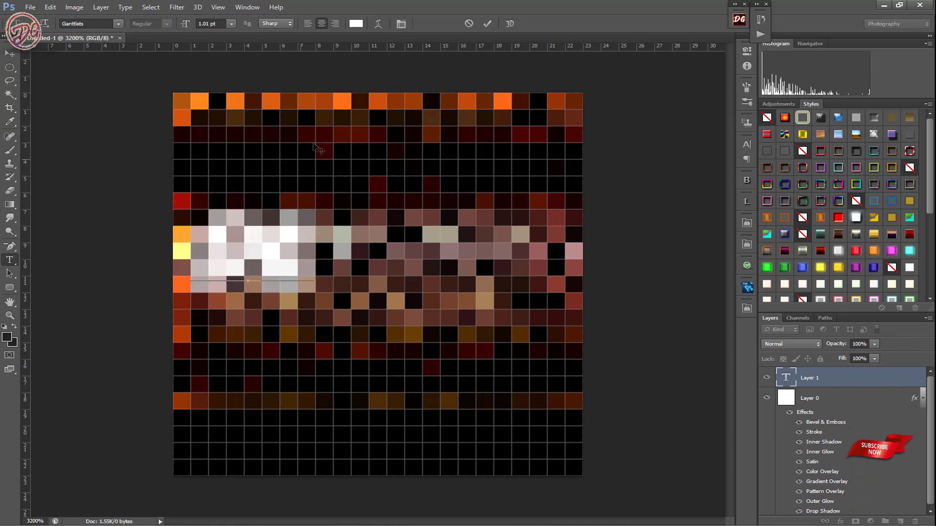
key("ctrl+Return")
Enlarge and centre the DG text with Free Transform to fill the icon, then begin Save As.
key("ctrl+t")
left_click_drag(336, 200, 480, 166)
left_click_drag(364, 187, 517, 204)
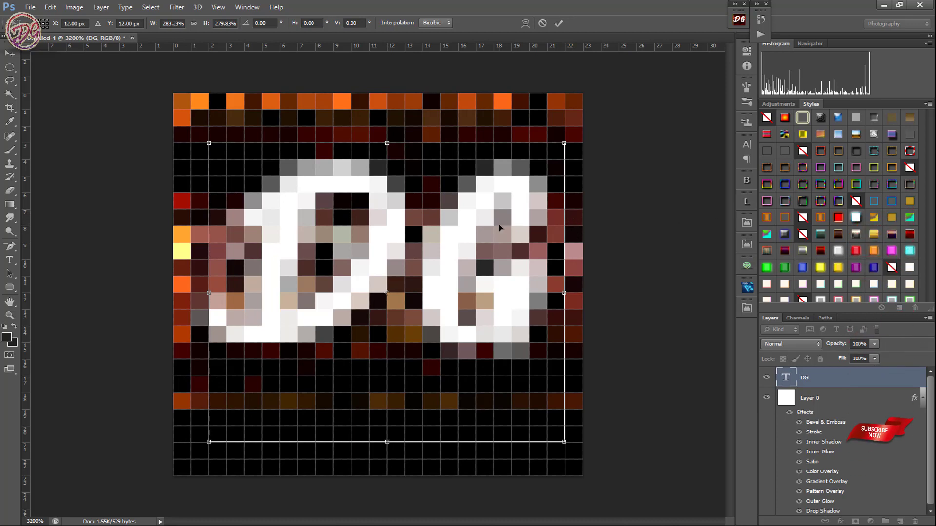
key("Down")
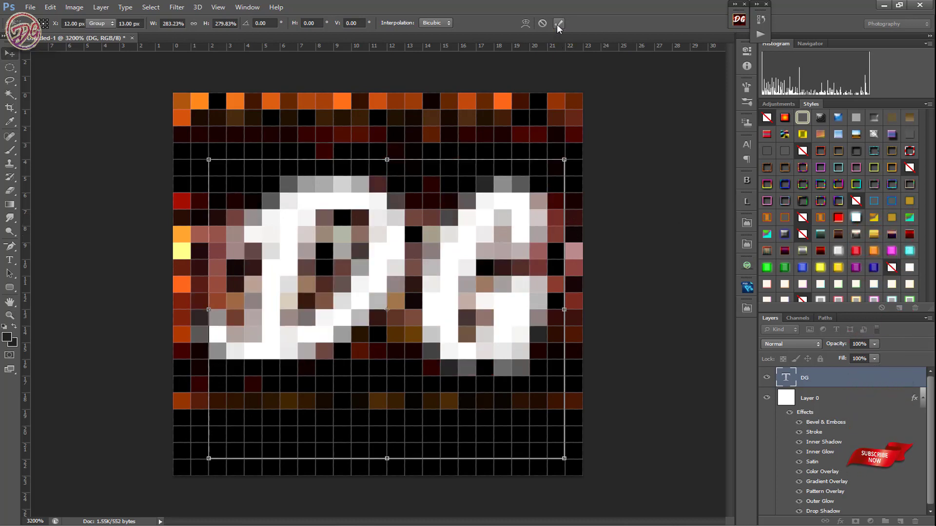
left_click(559, 23)
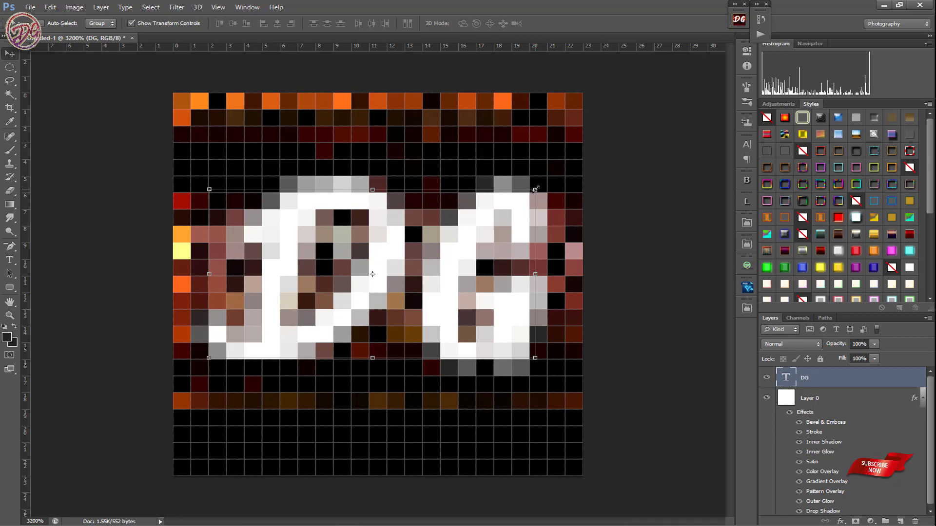
left_click_drag(535, 189, 559, 180)
key("Return")
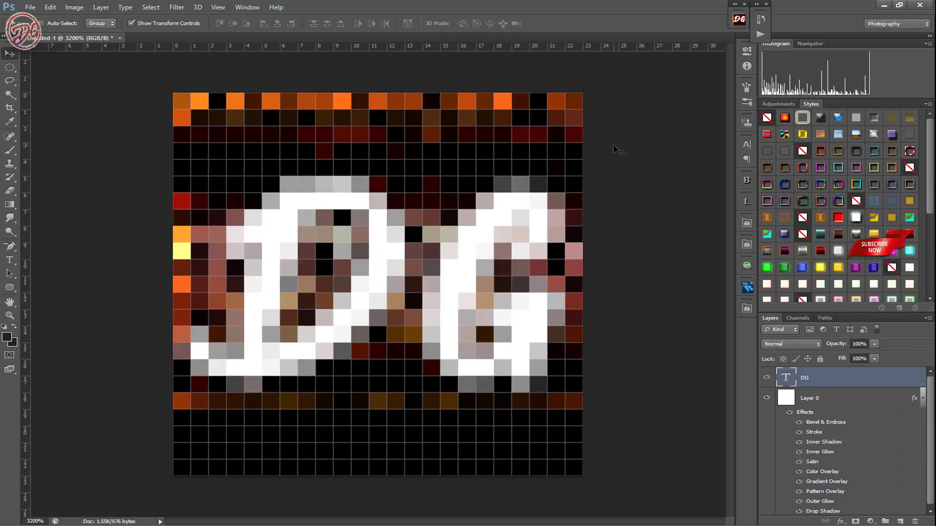
key("ctrl+a")
key("ctrl+shift+s")
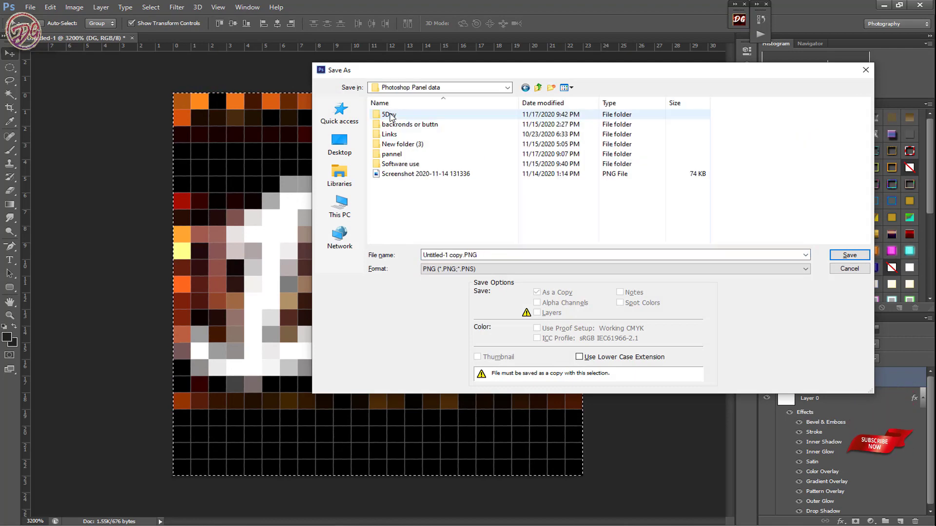
Save the DG icon in the 5Day folder as the PNG file 'Logo 1', accepting the PNG options.
double_click(390, 115)
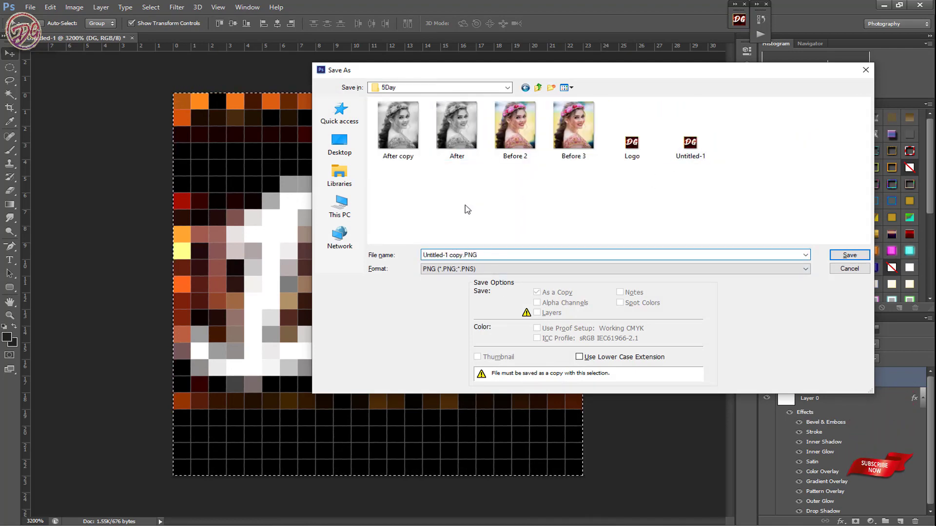
left_click_drag(462, 255, 423, 255)
type("Logo")
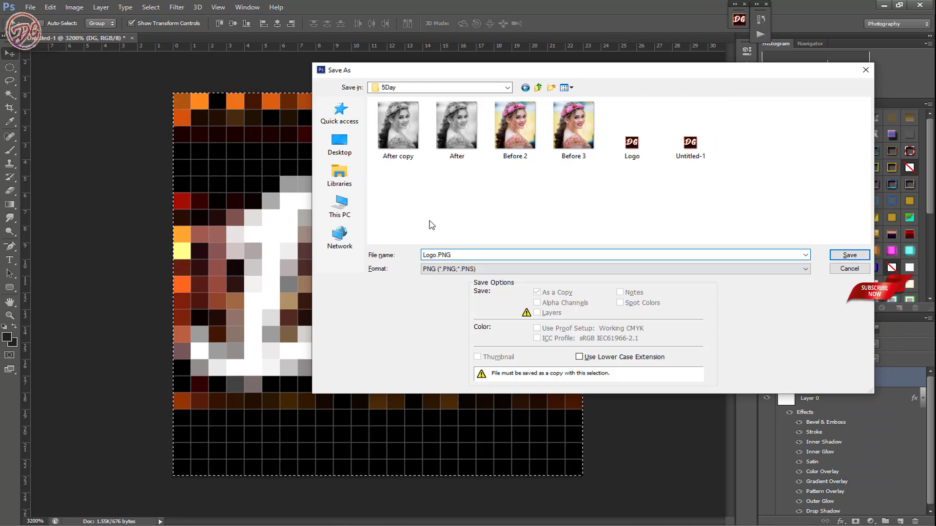
type(" 1")
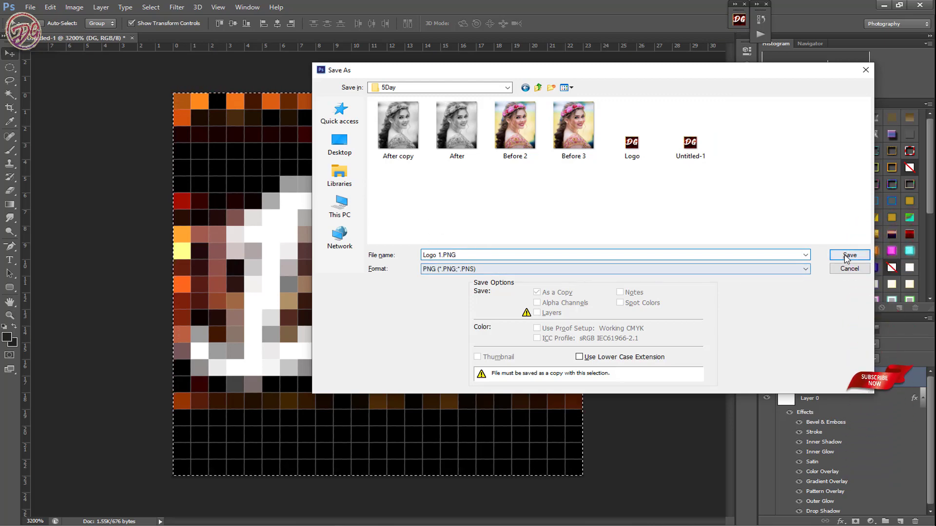
left_click(849, 255)
left_click(504, 171)
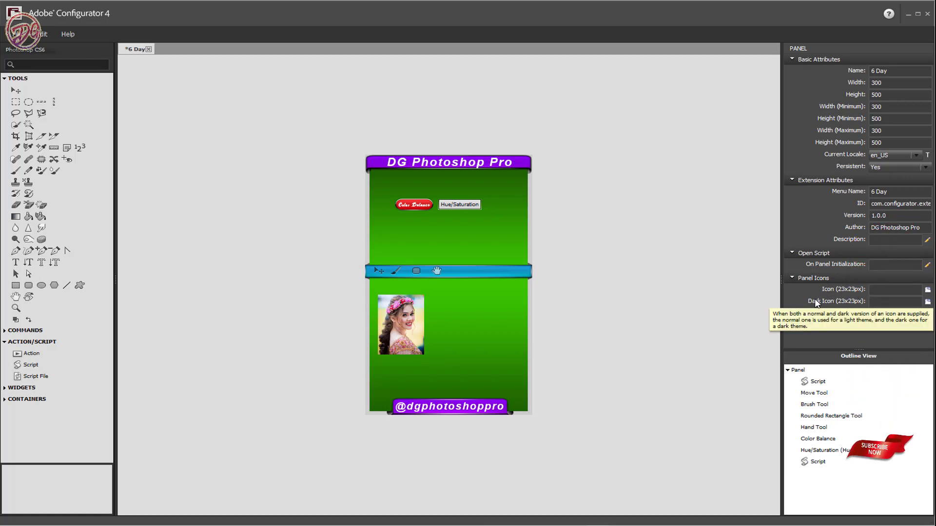
Set the panel's normal icon to Logo 1 from Photoshop Panel data > 5Day.
left_click(928, 290)
left_click(31, 49)
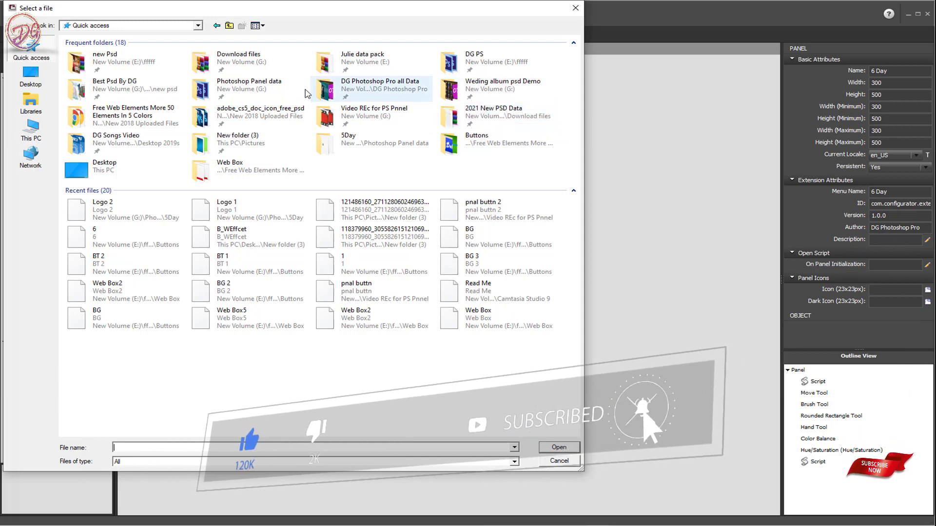
double_click(248, 86)
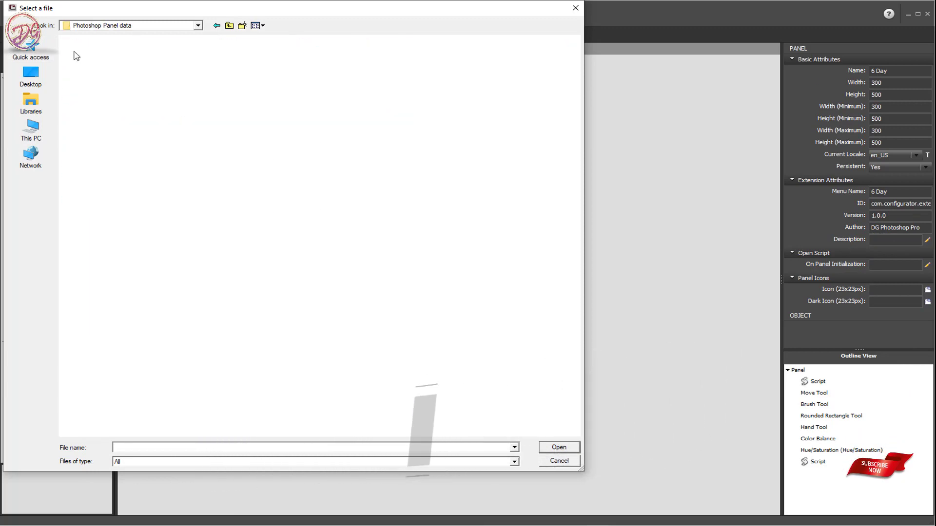
double_click(148, 68)
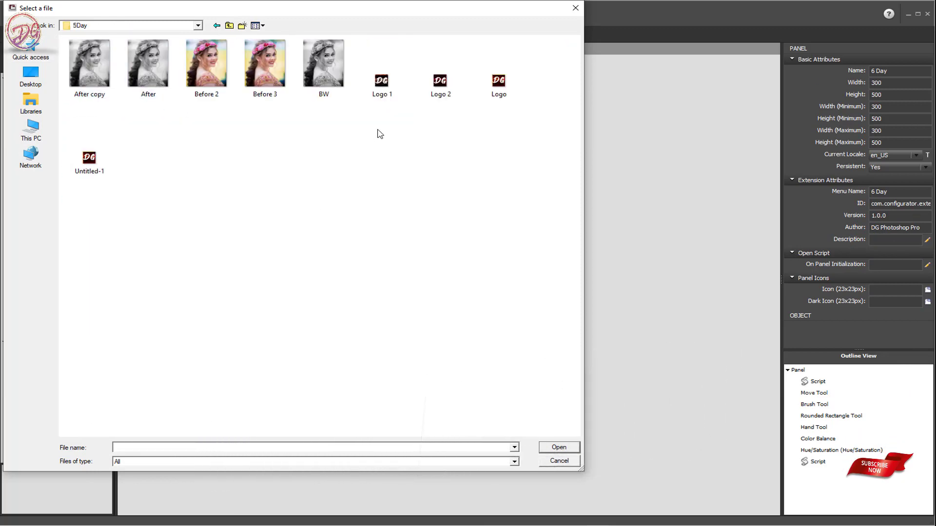
double_click(383, 83)
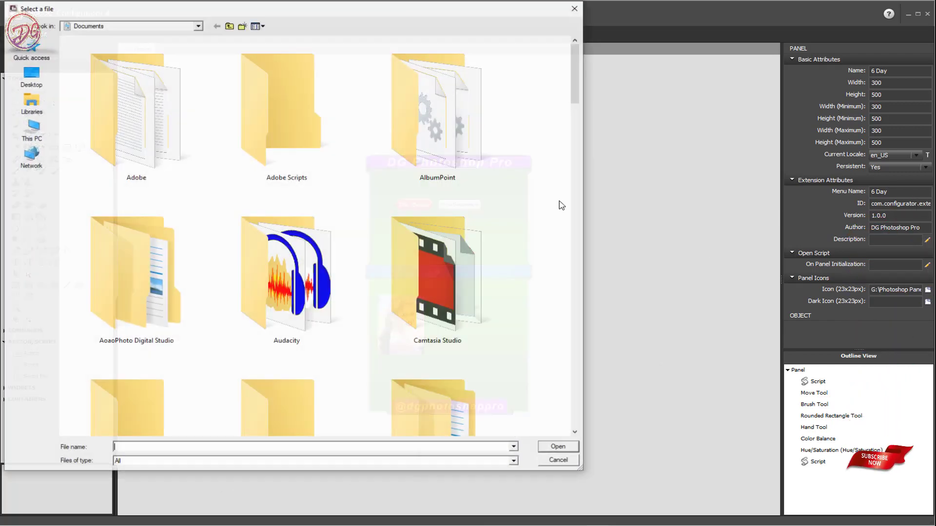
Set the panel's dark icon to a DG logo from Photoshop Panel data > 5Day.
left_click(928, 302)
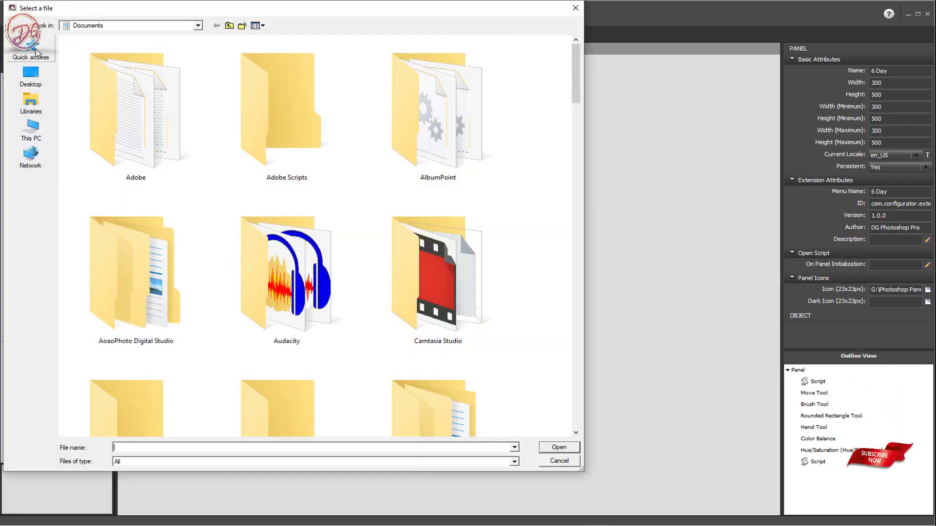
left_click(30, 47)
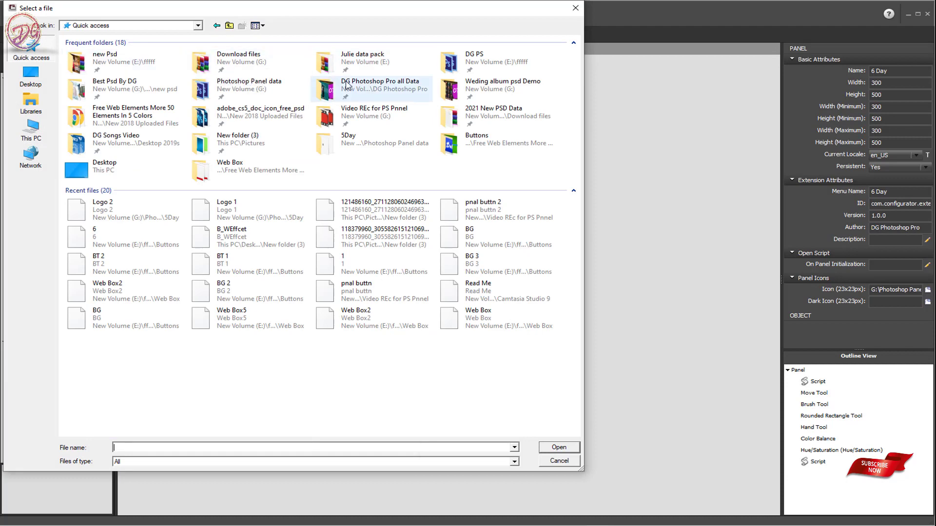
double_click(266, 88)
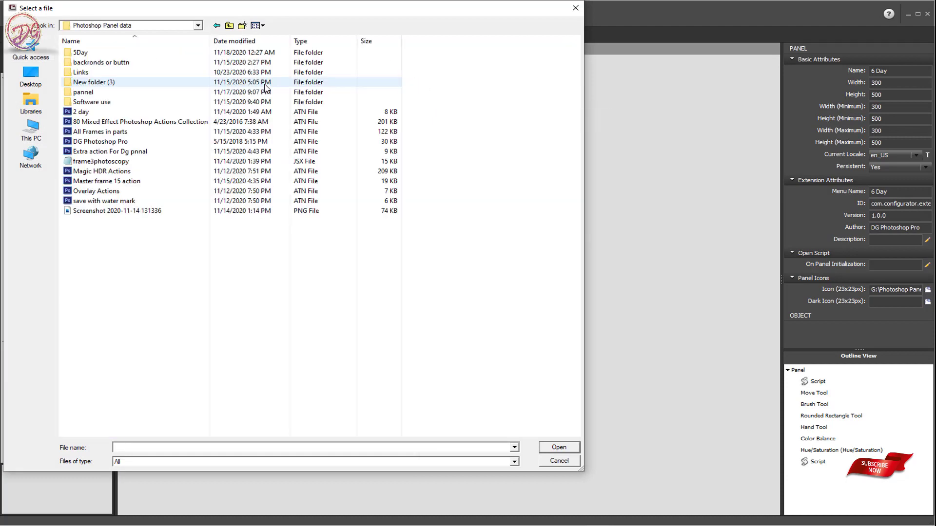
double_click(77, 54)
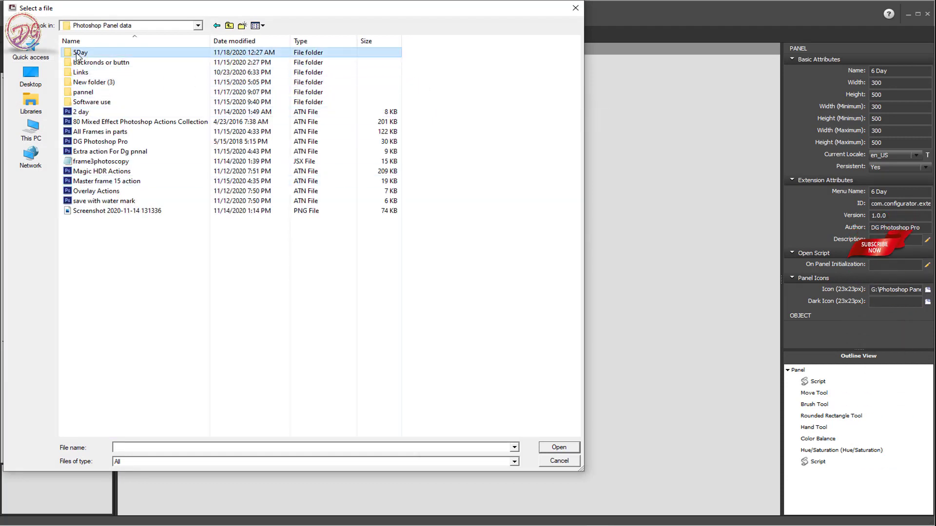
double_click(440, 83)
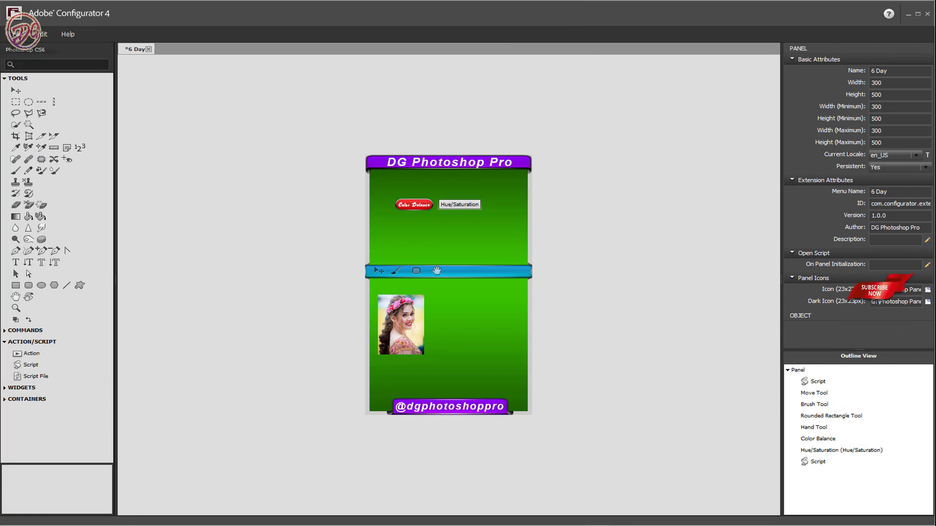
Export the panel as an extension to Photoshop CS6's Panels folder, overwriting the old version.
left_click(16, 34)
left_click(34, 119)
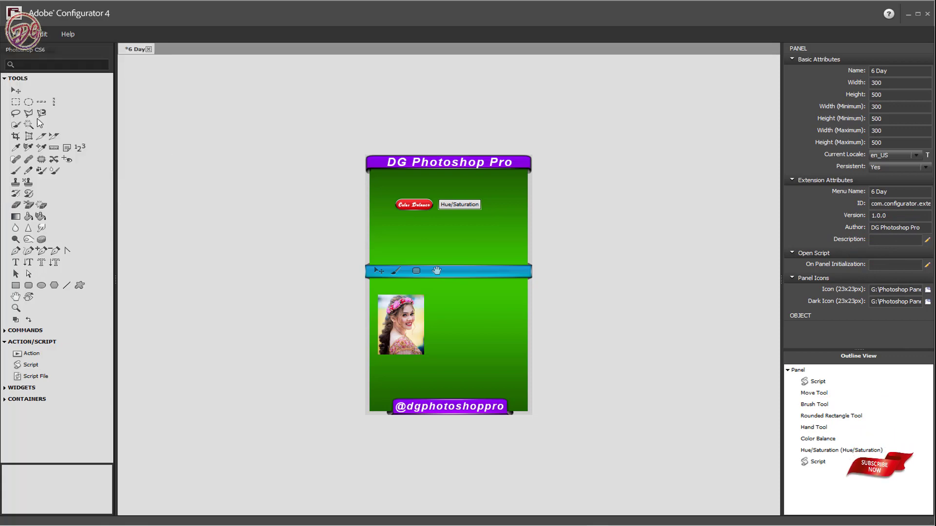
left_click(489, 365)
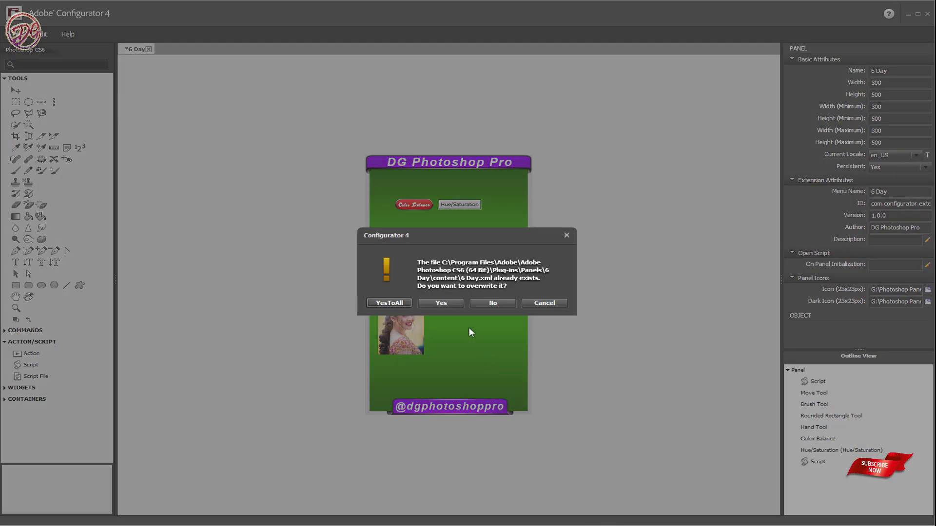
left_click(391, 303)
left_click(523, 308)
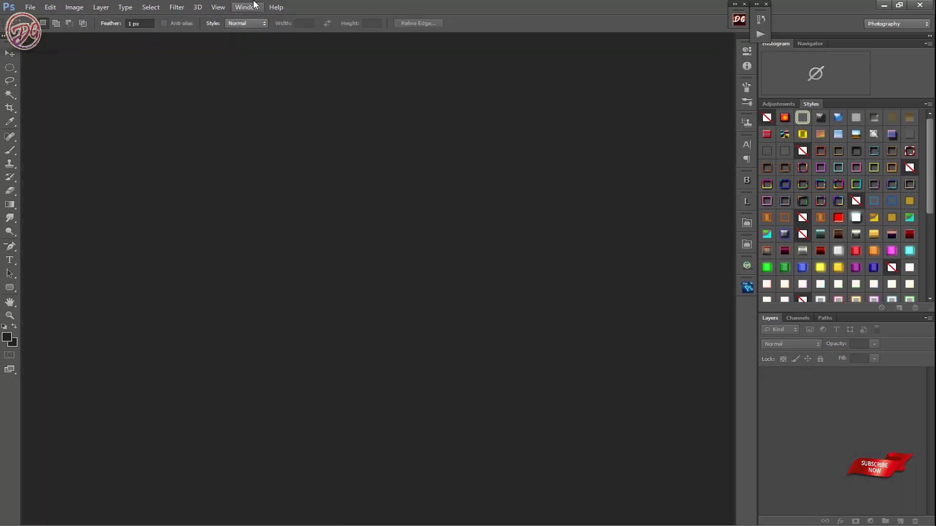
Open Window > Extensions > 6 Day, toggle it with its DG dock icon, and float it mid-workspace.
left_click(254, 9)
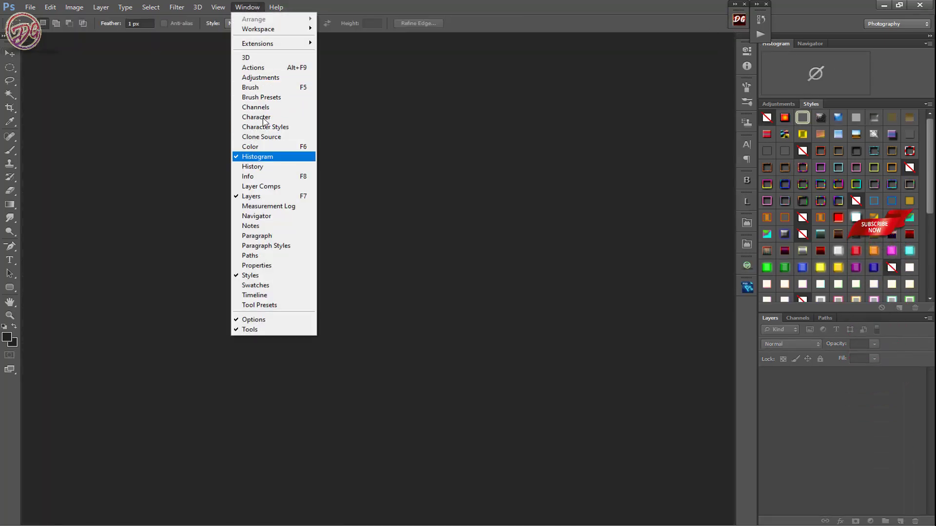
mouse_move(257, 43)
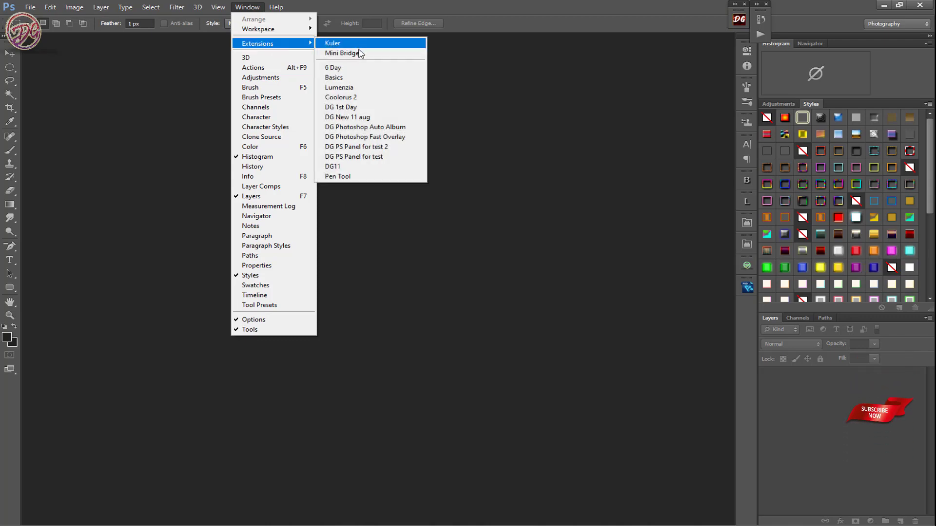
left_click(347, 72)
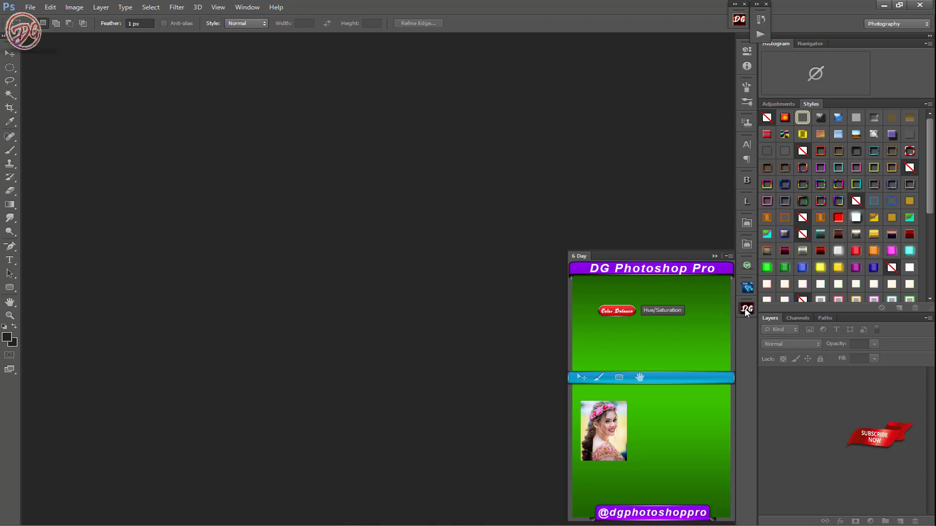
left_click(747, 311)
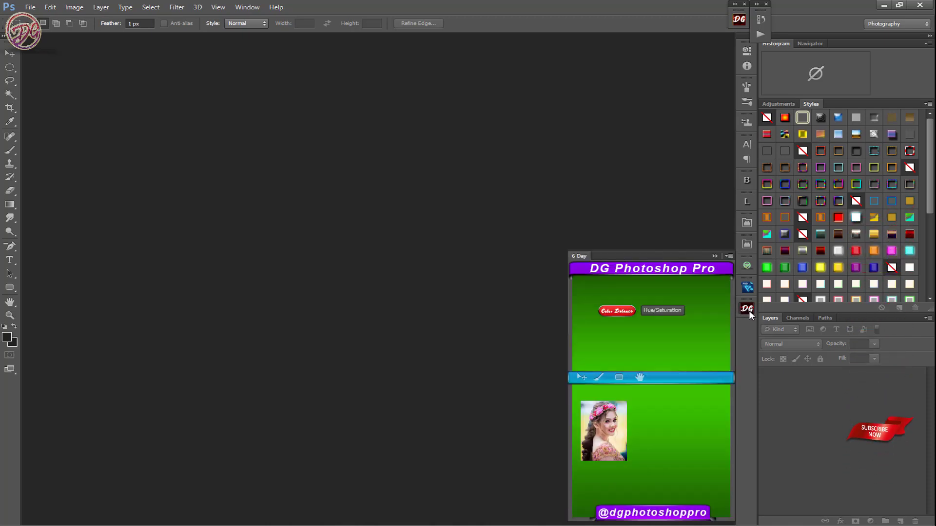
left_click(747, 311)
left_click(747, 311)
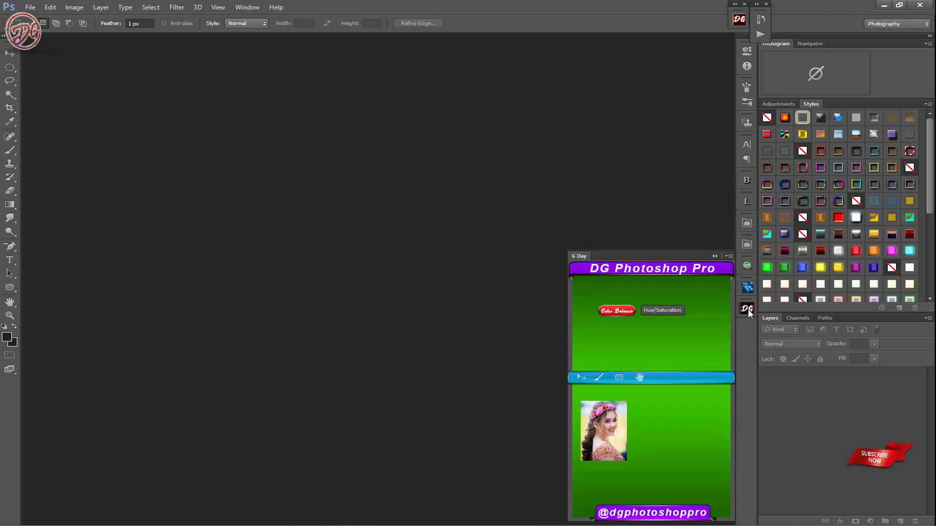
left_click(747, 311)
left_click(748, 311)
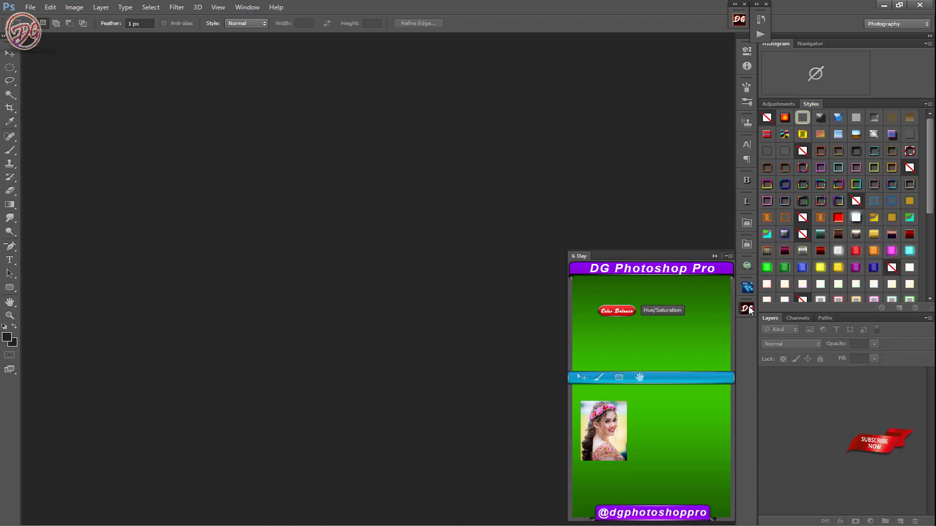
left_click(747, 309)
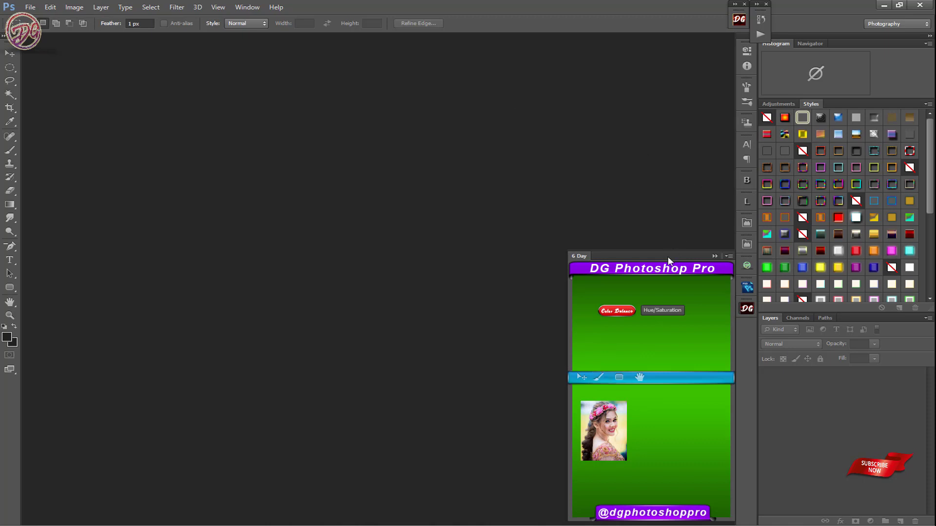
left_click_drag(672, 258, 579, 150)
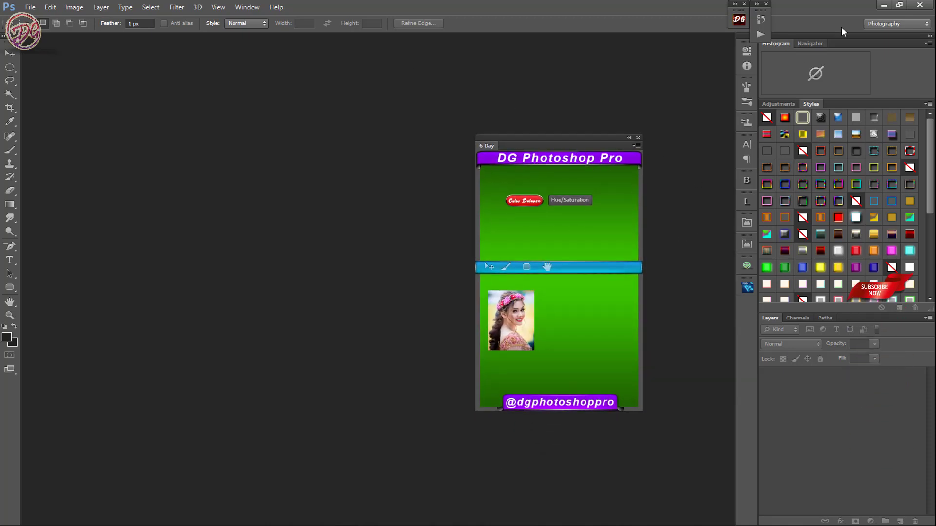
left_click(888, 6)
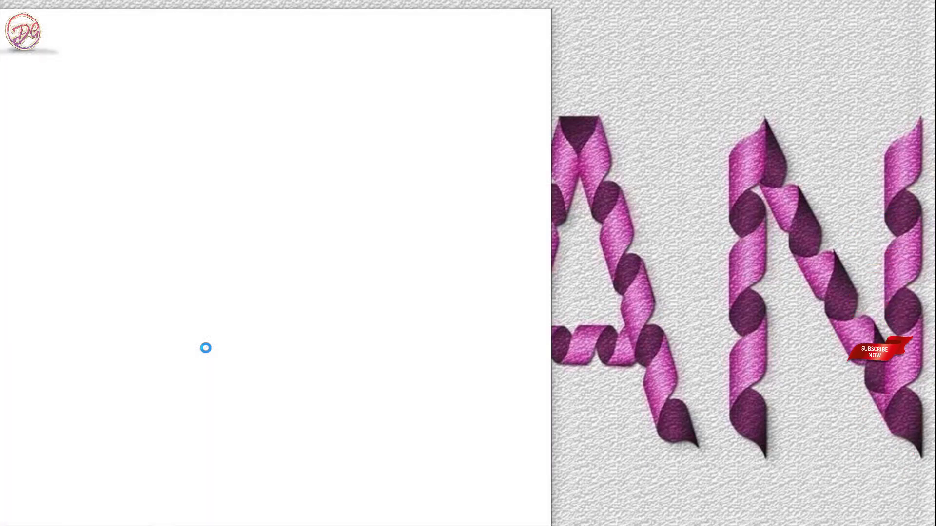
Restore Chrome's tabs and show the DGPhotoshop Pro YouTube channel maximized with the sidebar collapsed.
left_click(526, 93)
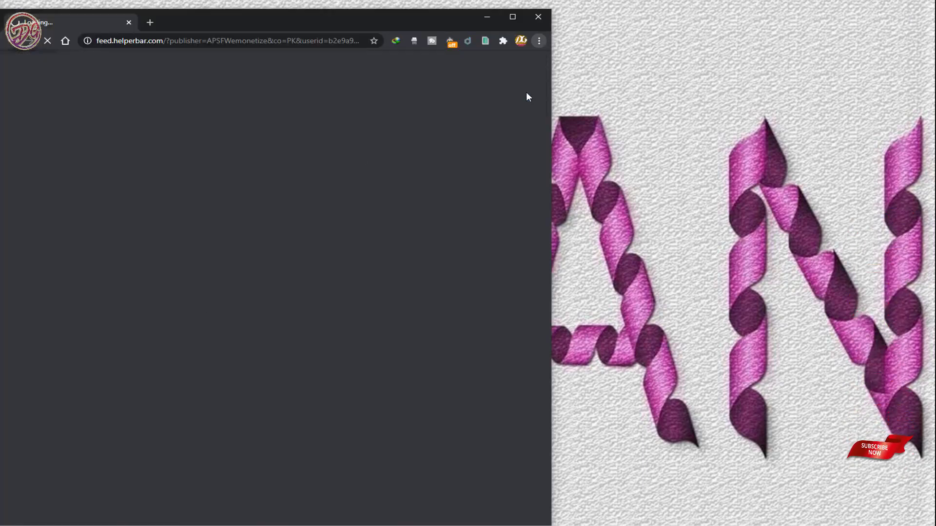
left_click(345, 24)
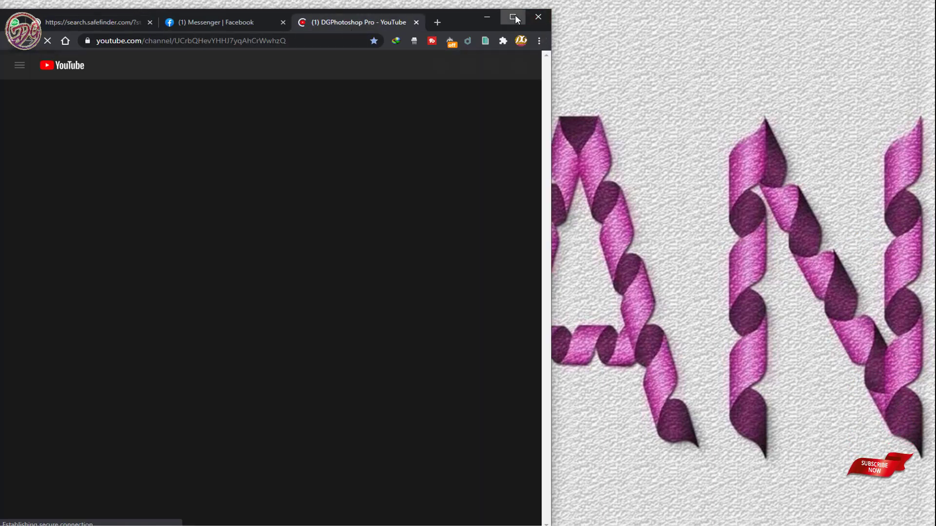
left_click(512, 17)
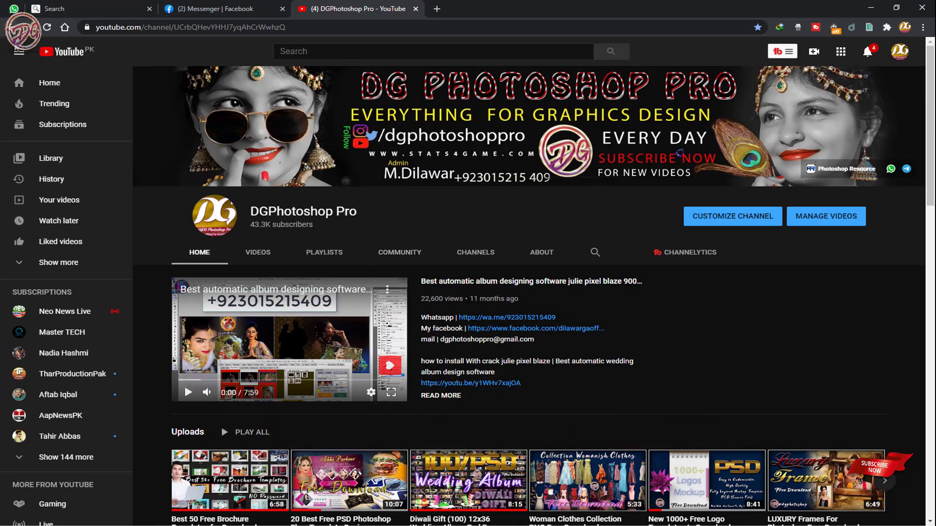
left_click(19, 52)
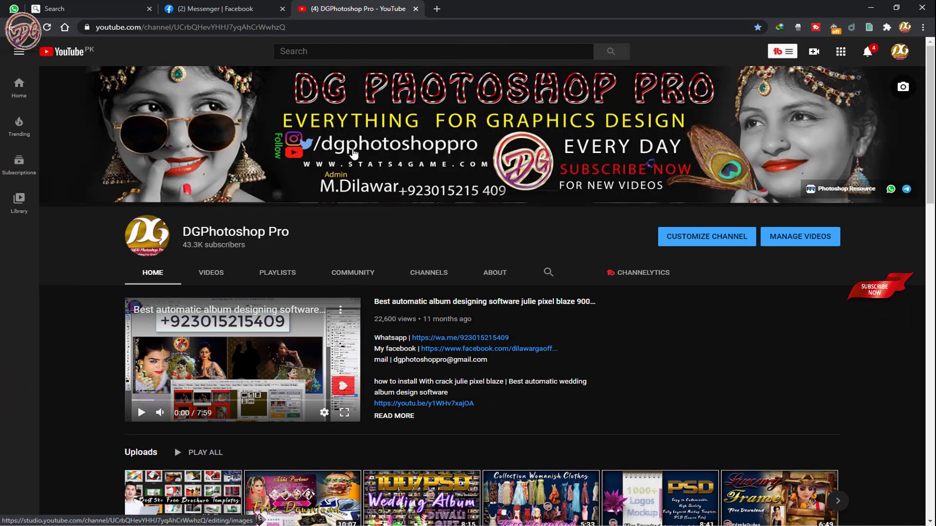